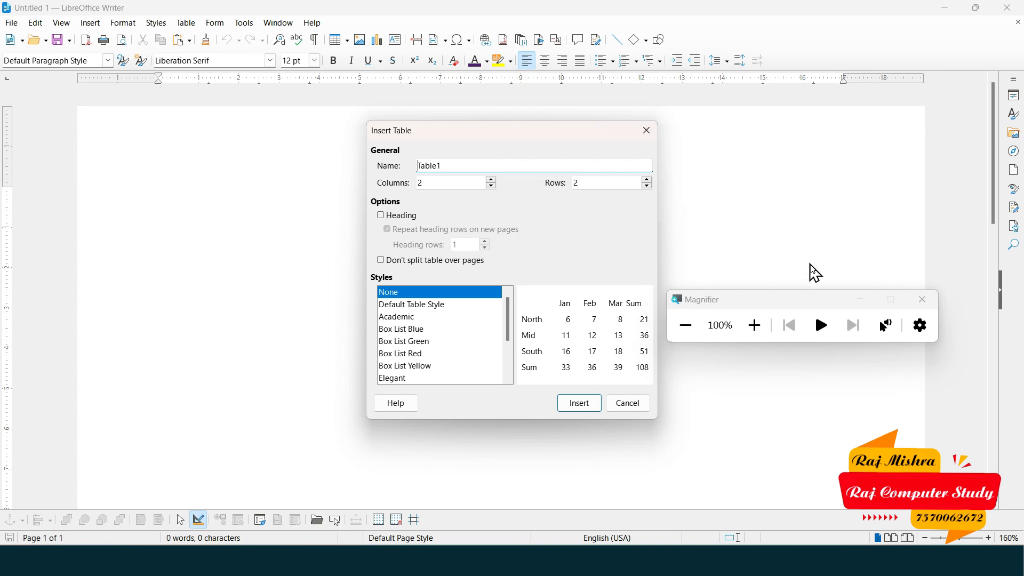
Step: Minimize the Magnifier window and set the new table to 5 columns and 6 rows
{"action": "left_click", "coordinate": [861, 299]}
{"action": "left_click", "coordinate": [449, 180]}
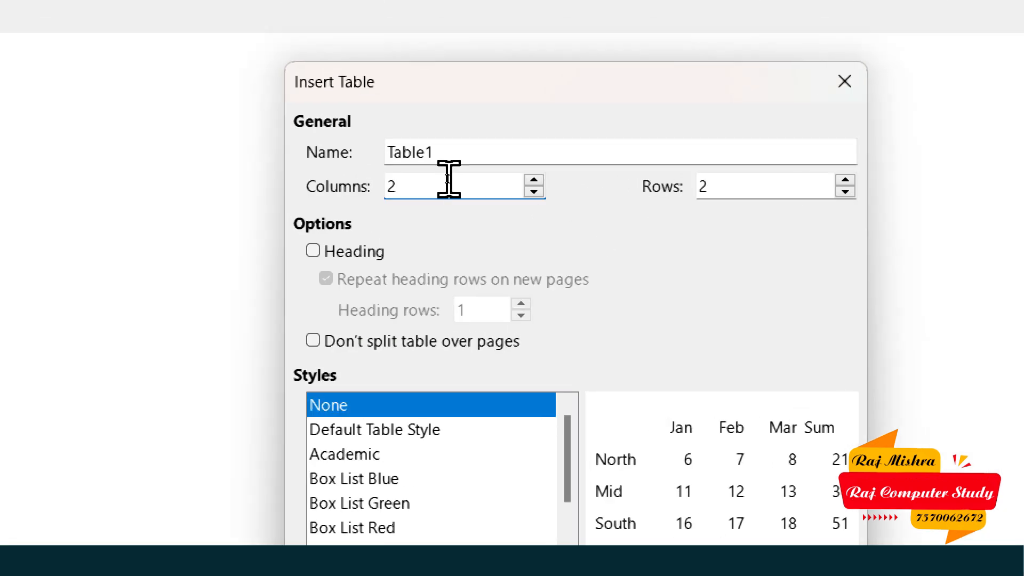
{"action": "key", "text": "BackSpace"}
{"action": "type", "text": "5"}
{"action": "left_click", "coordinate": [728, 182]}
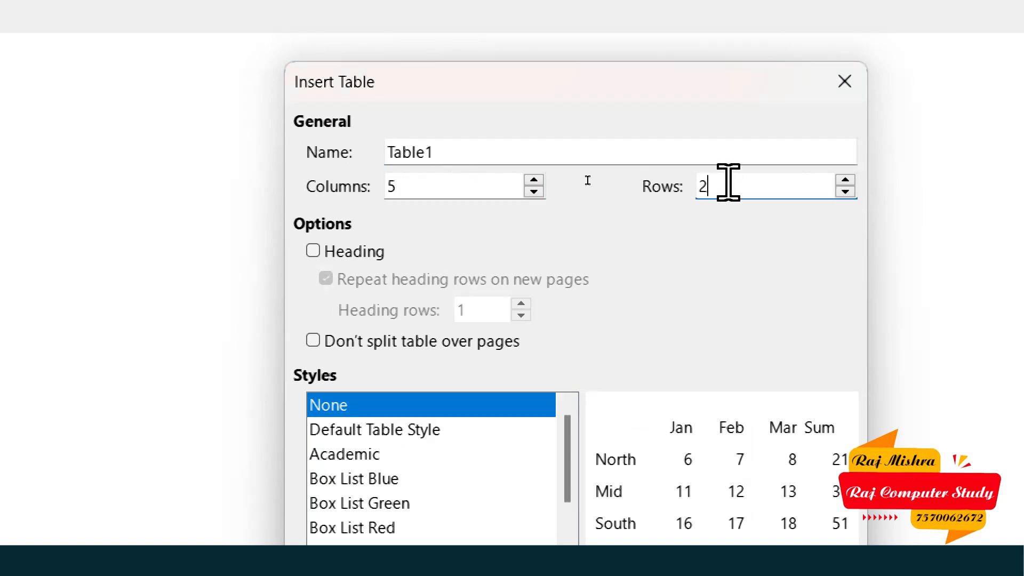
{"action": "key", "text": "BackSpace"}
{"action": "type", "text": "6"}
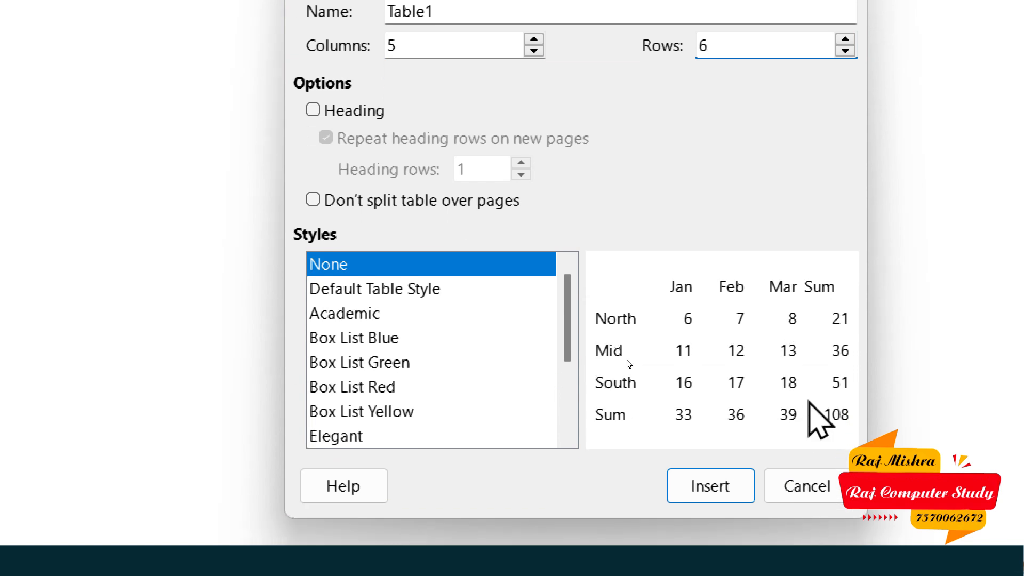
Step: Preview the available table styles from Default Table Style through Academic and the Box List variants to Elegant
{"action": "left_click", "coordinate": [409, 299]}
{"action": "left_click", "coordinate": [413, 319]}
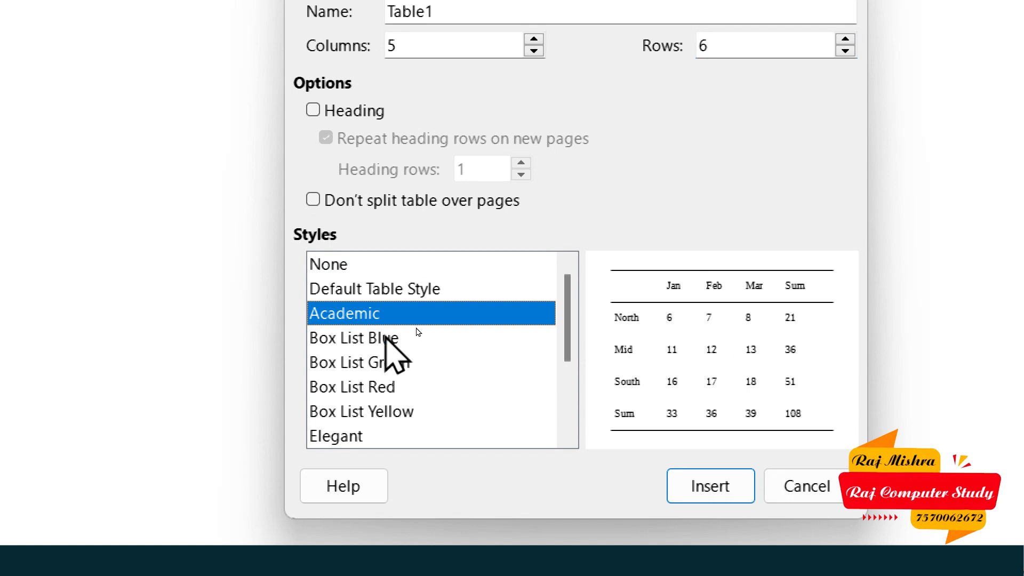
{"action": "left_click", "coordinate": [420, 334]}
{"action": "left_click", "coordinate": [421, 356]}
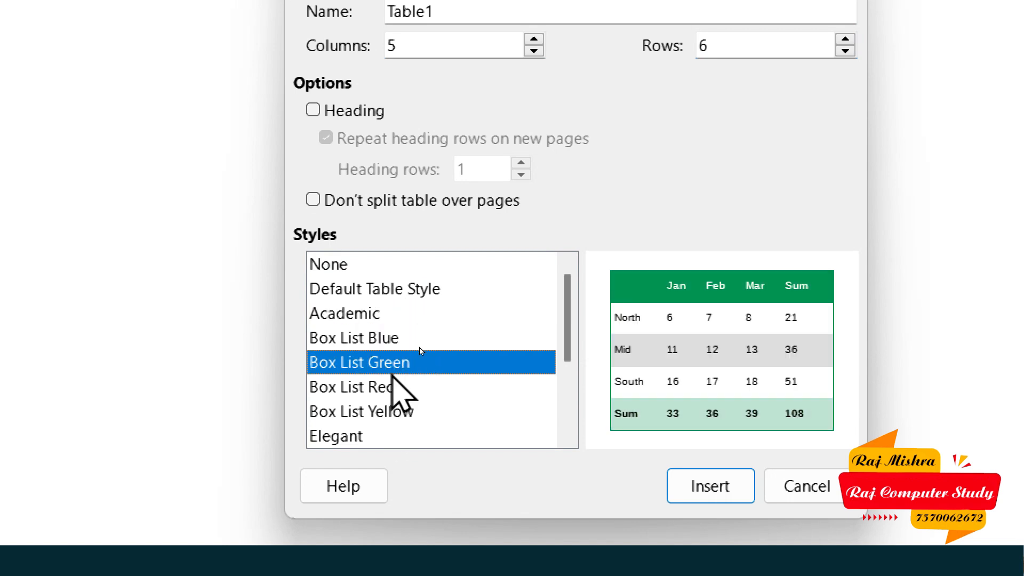
{"action": "key", "text": "Down"}
{"action": "key", "text": "Down"}
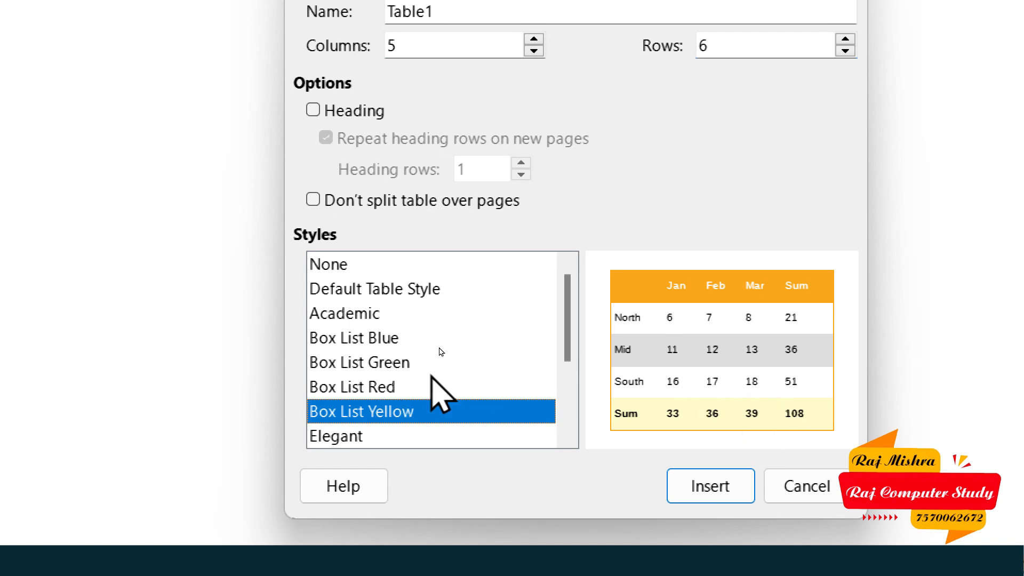
{"action": "key", "text": "Down"}
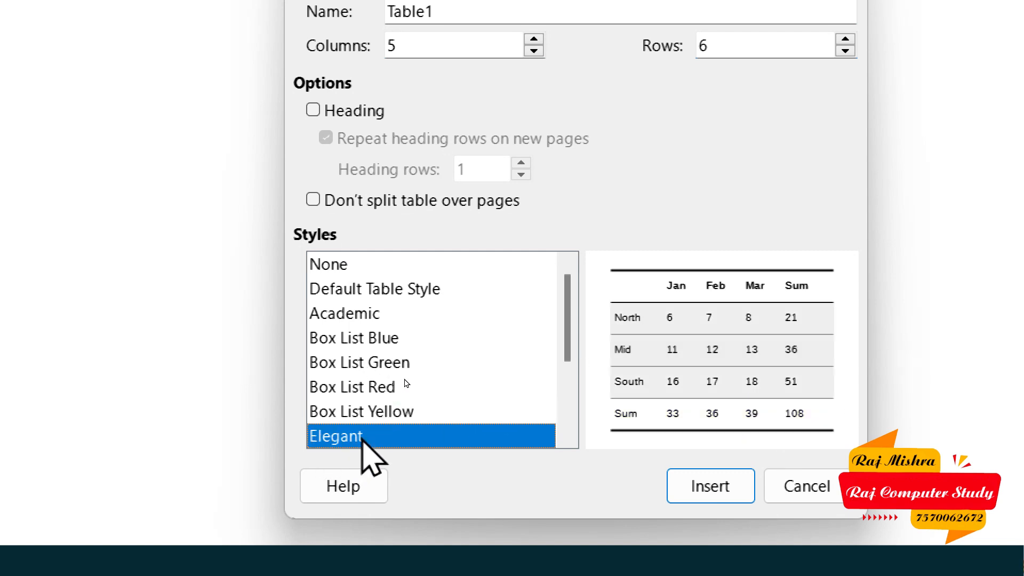
Step: Choose Default Table Style and insert the table into the document
{"action": "left_click", "coordinate": [371, 288]}
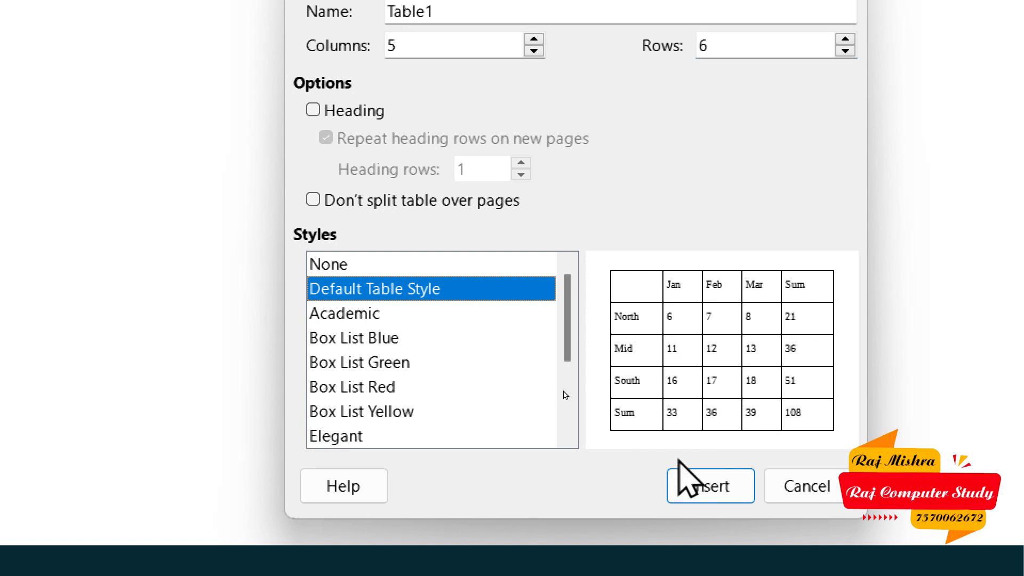
{"action": "left_click", "coordinate": [709, 494]}
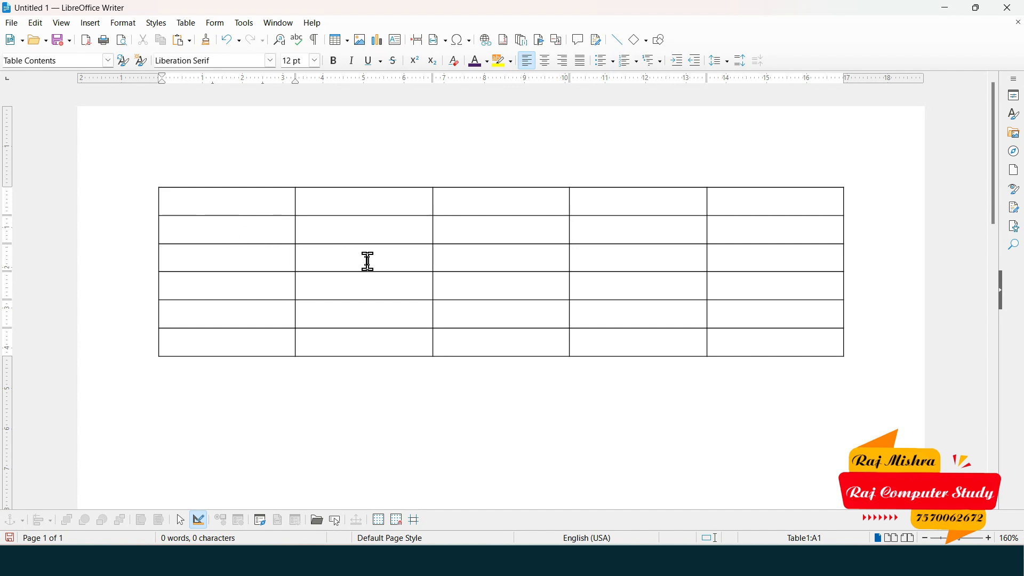
{"action": "left_click", "coordinate": [187, 23]}
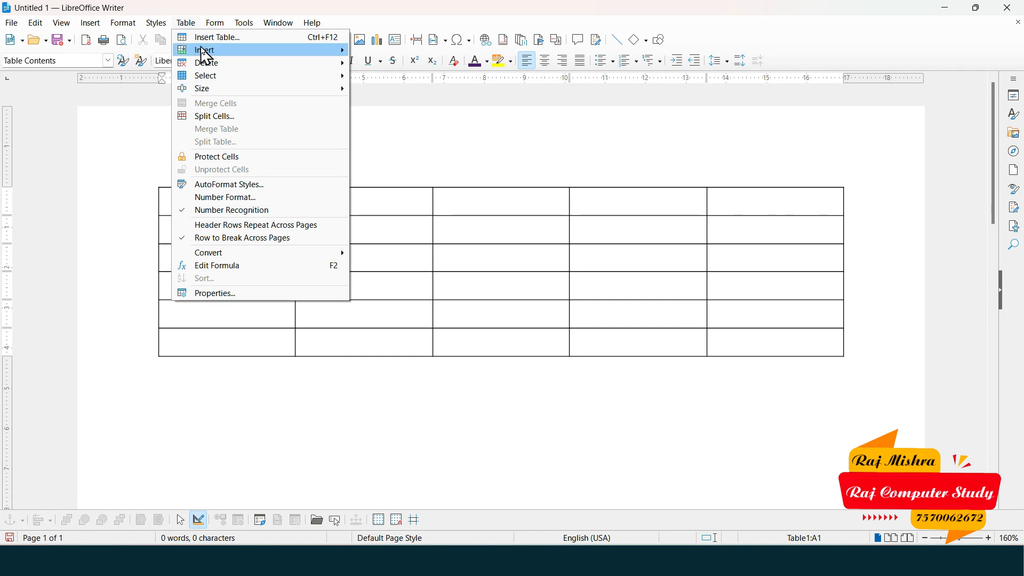
{"action": "mouse_move", "coordinate": [207, 52]}
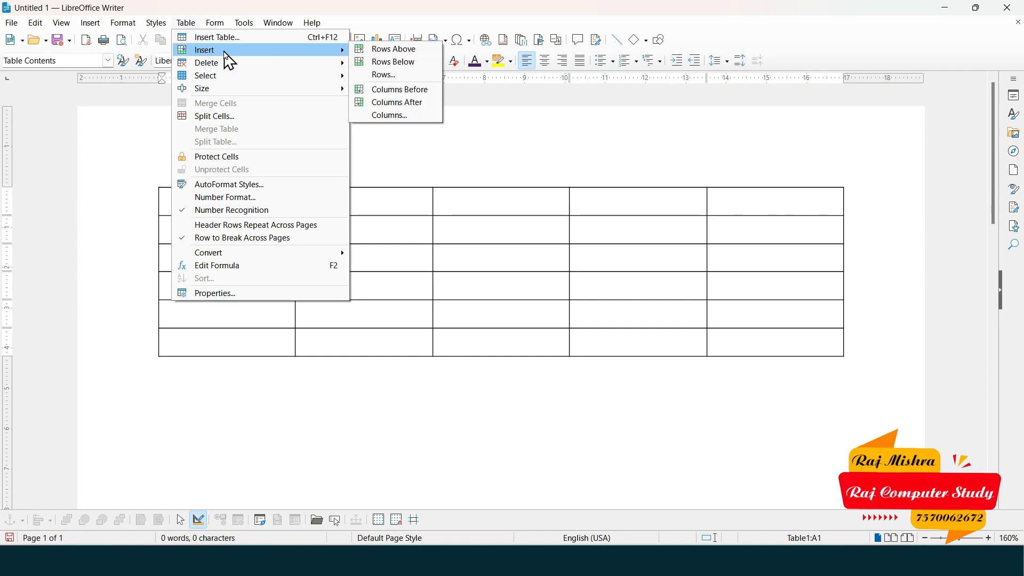
{"action": "left_click", "coordinate": [389, 320]}
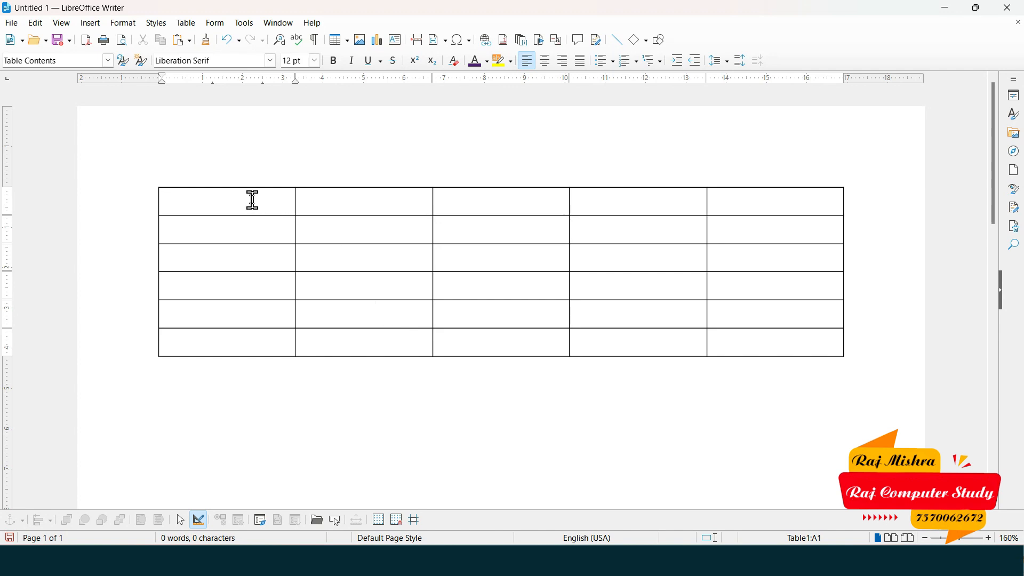
Step: Enter A, B, C and d in the first four cells of the table's top row
{"action": "type", "text": "a"}
{"action": "key", "text": "Tab"}
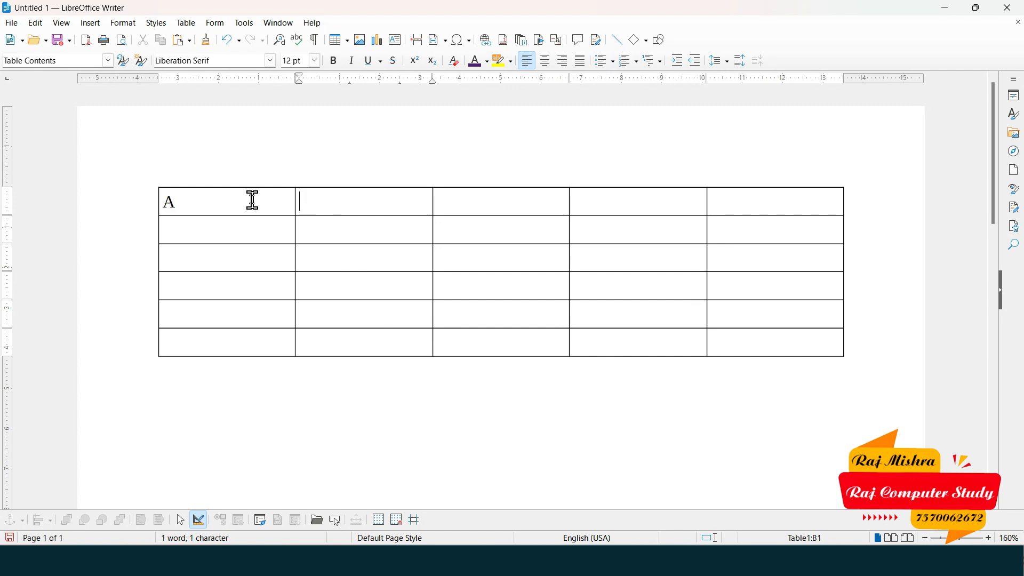
{"action": "type", "text": "b"}
{"action": "key", "text": "Tab"}
{"action": "type", "text": "c"}
{"action": "key", "text": "Tab"}
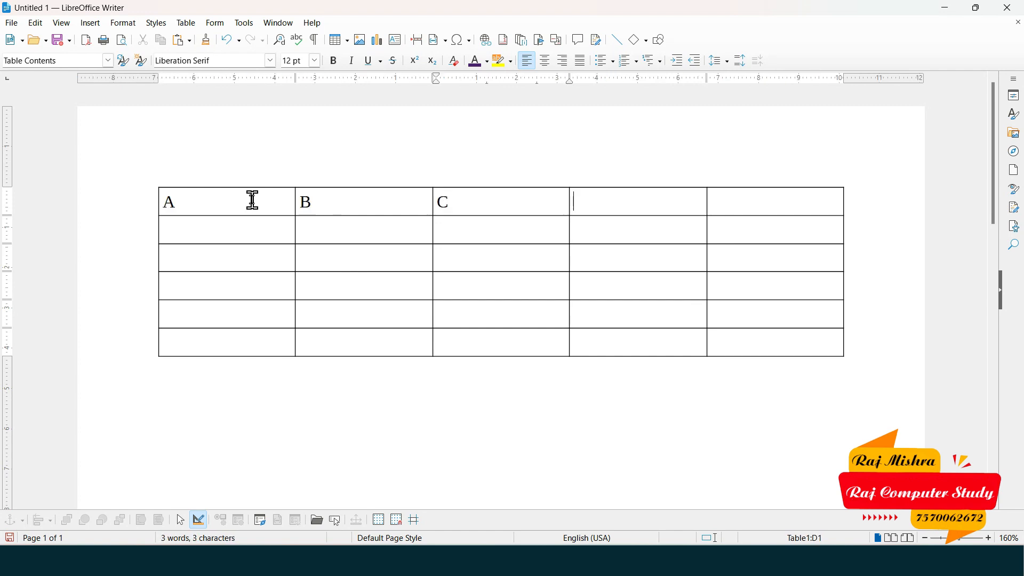
{"action": "type", "text": "d"}
Step: Number the first column's cells 1 to 5 downwards, starting directly below the A cell
{"action": "left_click", "coordinate": [236, 219]}
{"action": "type", "text": "1"}
{"action": "key", "text": "Down"}
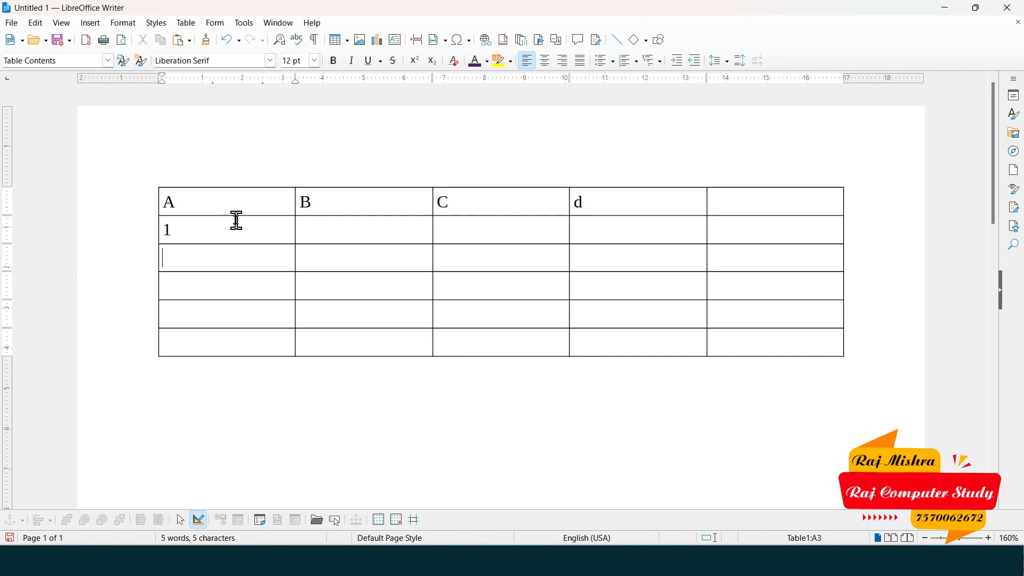
{"action": "type", "text": "2"}
{"action": "key", "text": "Down"}
{"action": "type", "text": "3"}
{"action": "key", "text": "Left"}
{"action": "type", "text": "4"}
{"action": "key", "text": "BackSpace"}
{"action": "type", "text": "4"}
{"action": "key", "text": "Down"}
{"action": "type", "text": "5"}
Step: Insert a blank column before column B of the table
{"action": "left_click", "coordinate": [306, 208]}
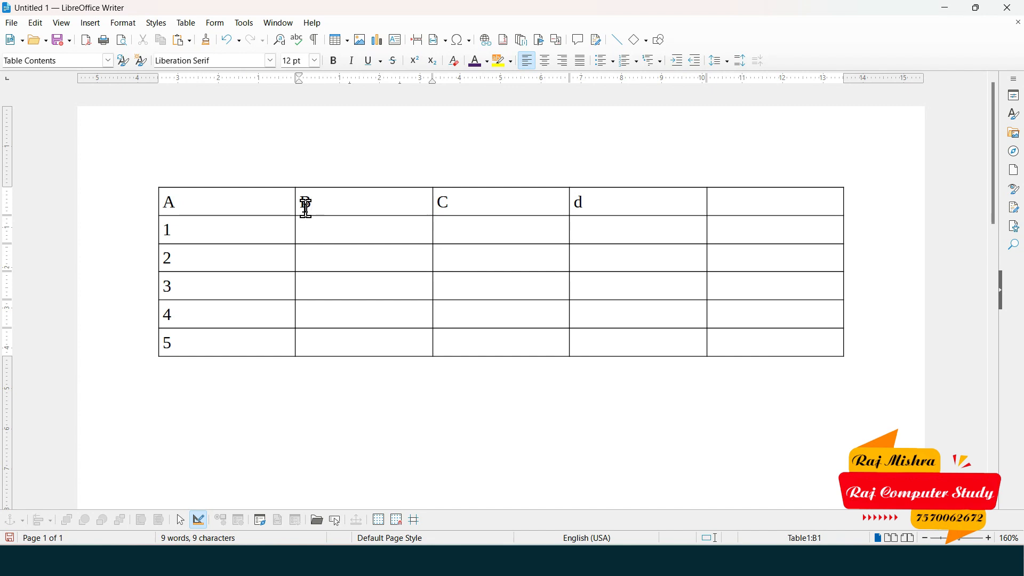
{"action": "left_click", "coordinate": [266, 207]}
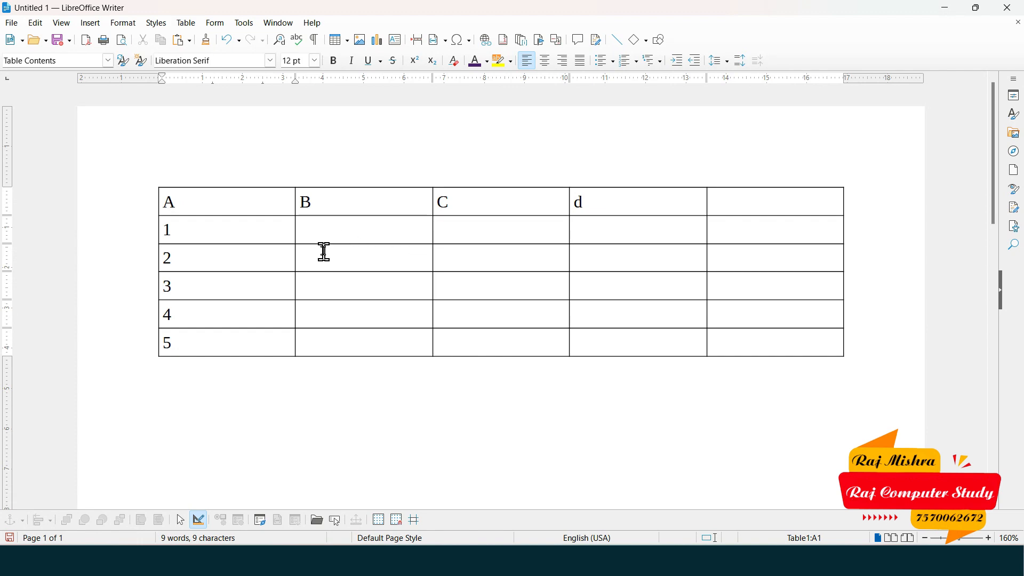
{"action": "left_click", "coordinate": [329, 236]}
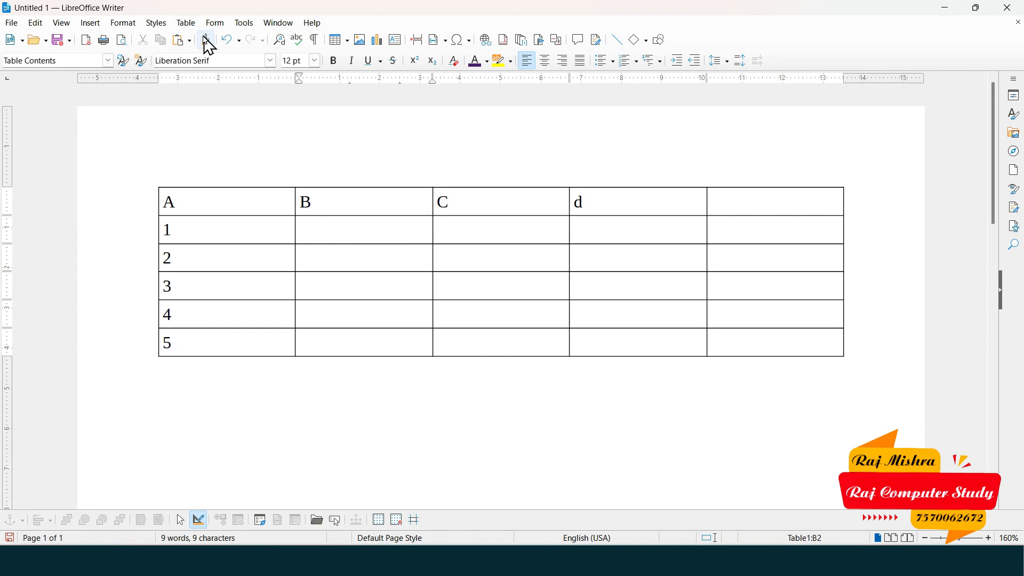
{"action": "left_click", "coordinate": [187, 23]}
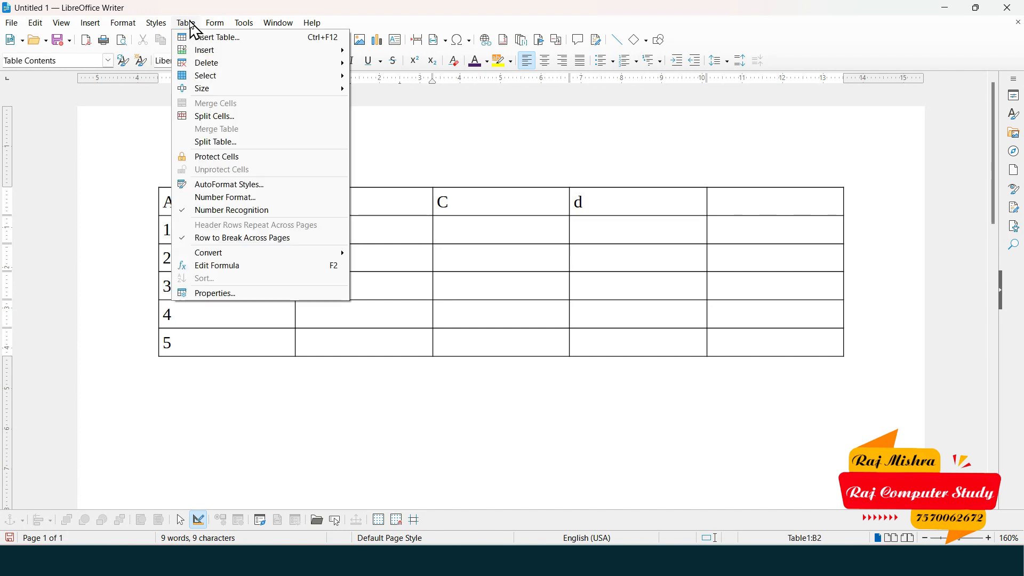
{"action": "mouse_move", "coordinate": [221, 52]}
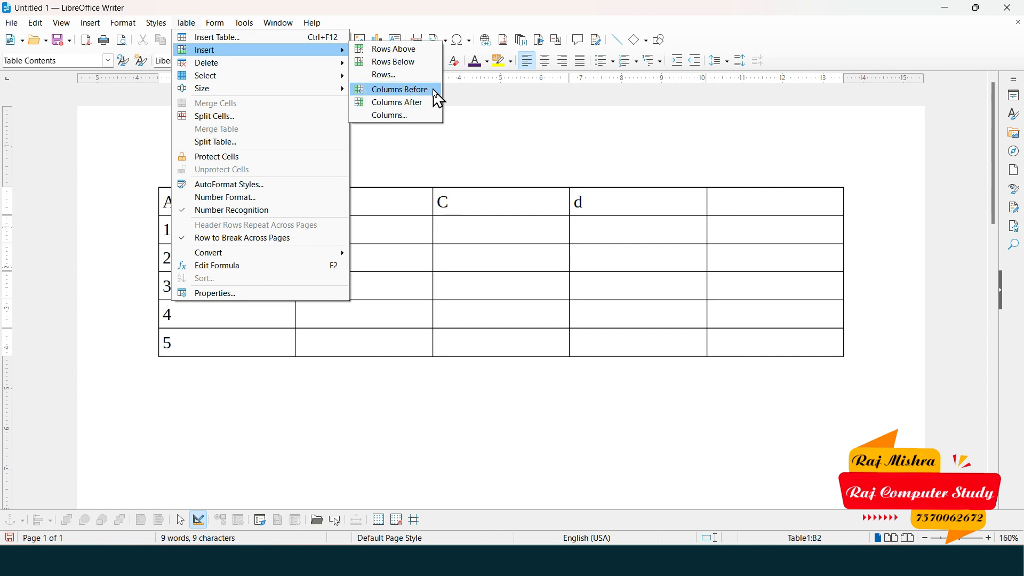
{"action": "left_click", "coordinate": [436, 92]}
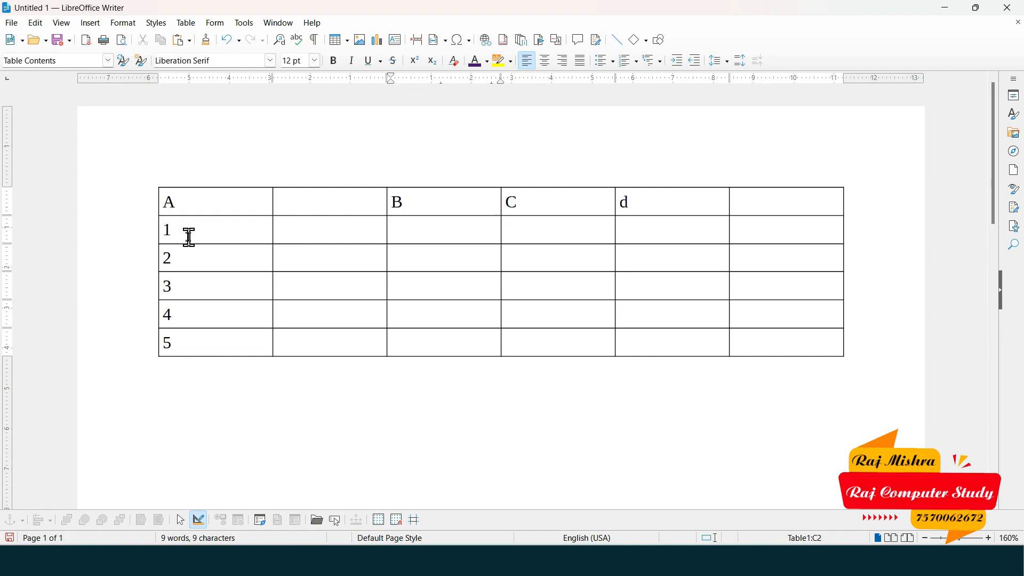
Step: Insert a blank row above the table row containing 2
{"action": "left_click", "coordinate": [223, 256]}
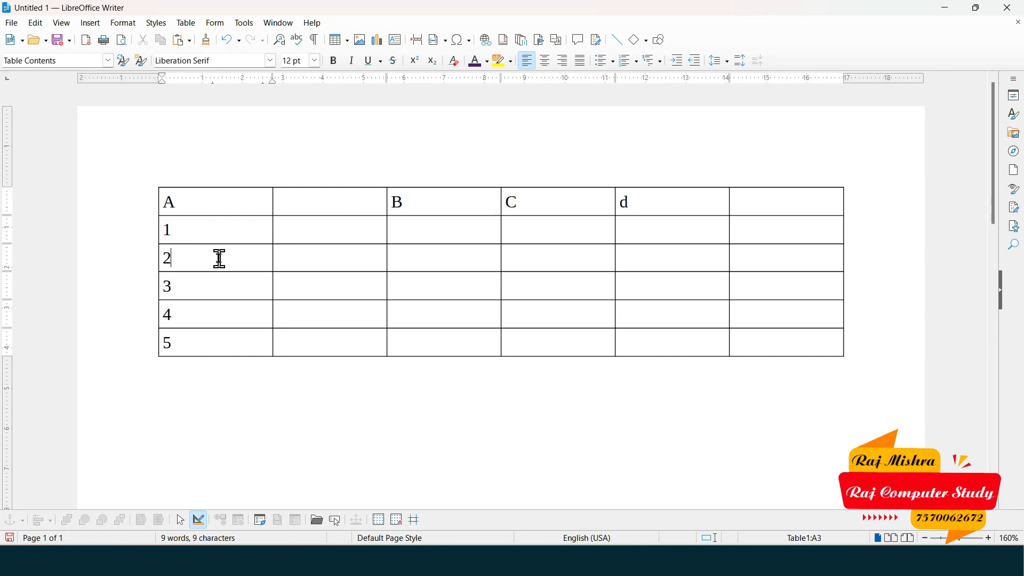
{"action": "left_click", "coordinate": [187, 24]}
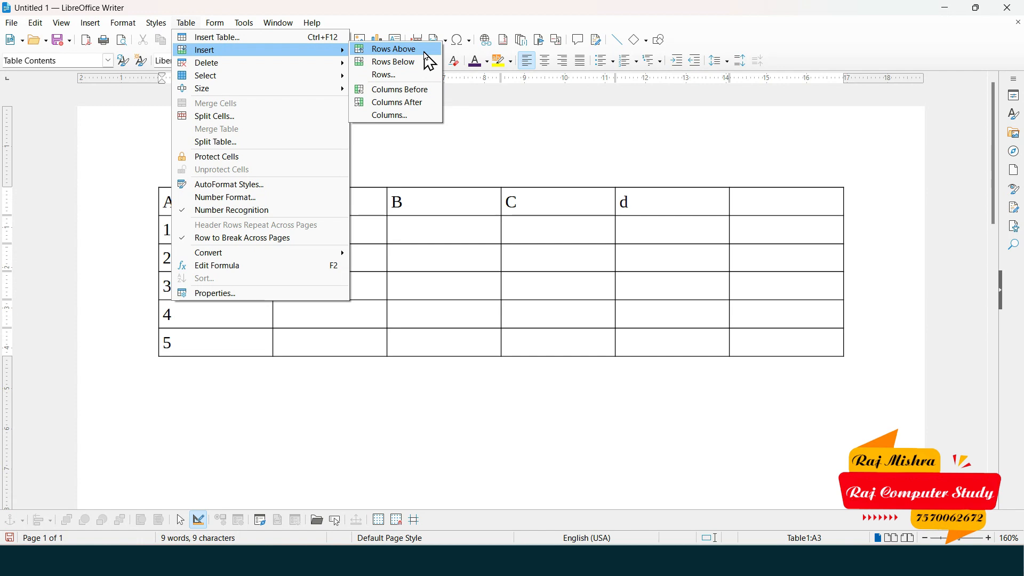
{"action": "left_click", "coordinate": [425, 51]}
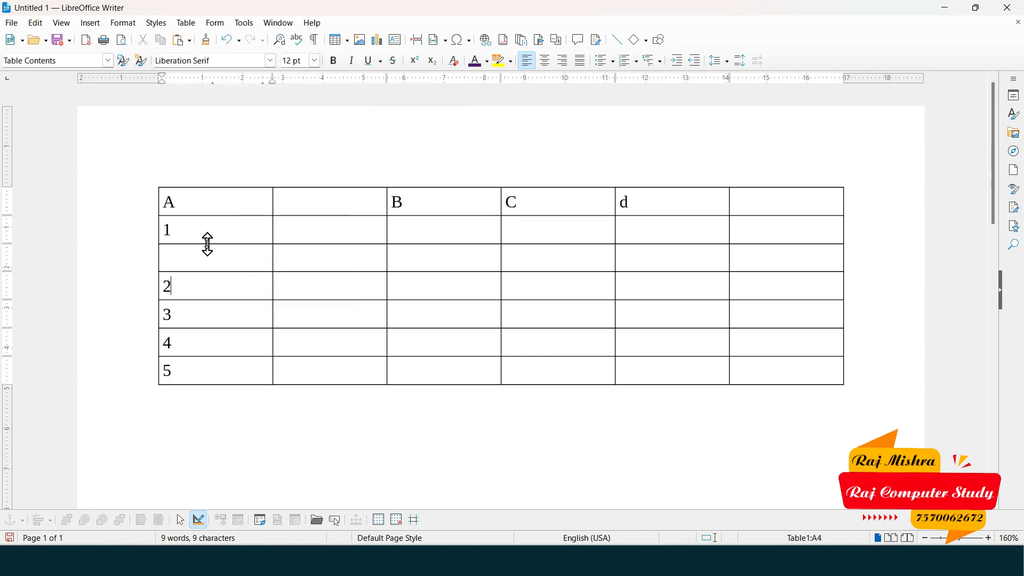
Step: Delete the blank row between the rows containing 1 and 2
{"action": "left_click_drag", "start_coordinate": [228, 253], "coordinate": [527, 256]}
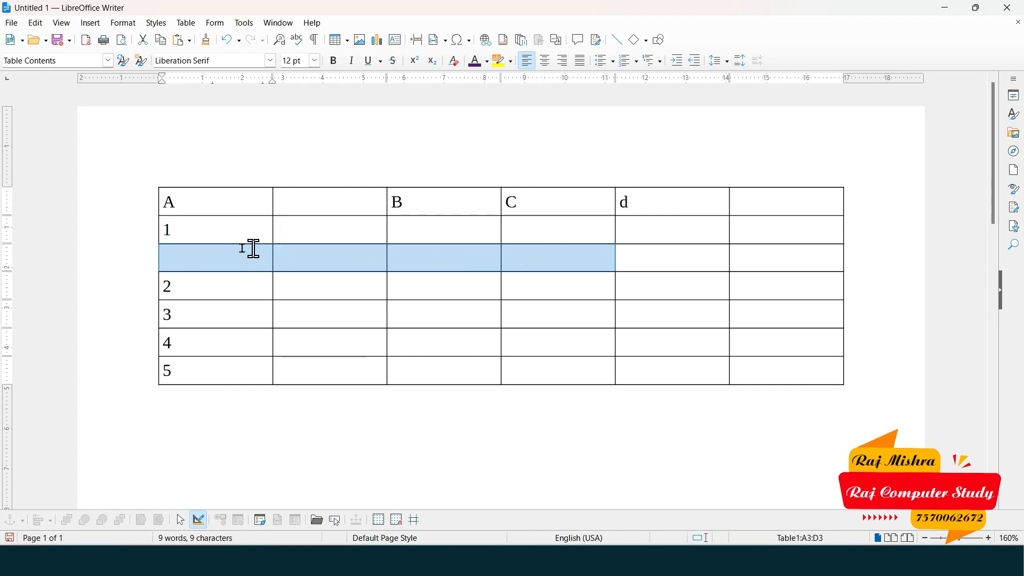
{"action": "left_click", "coordinate": [236, 259]}
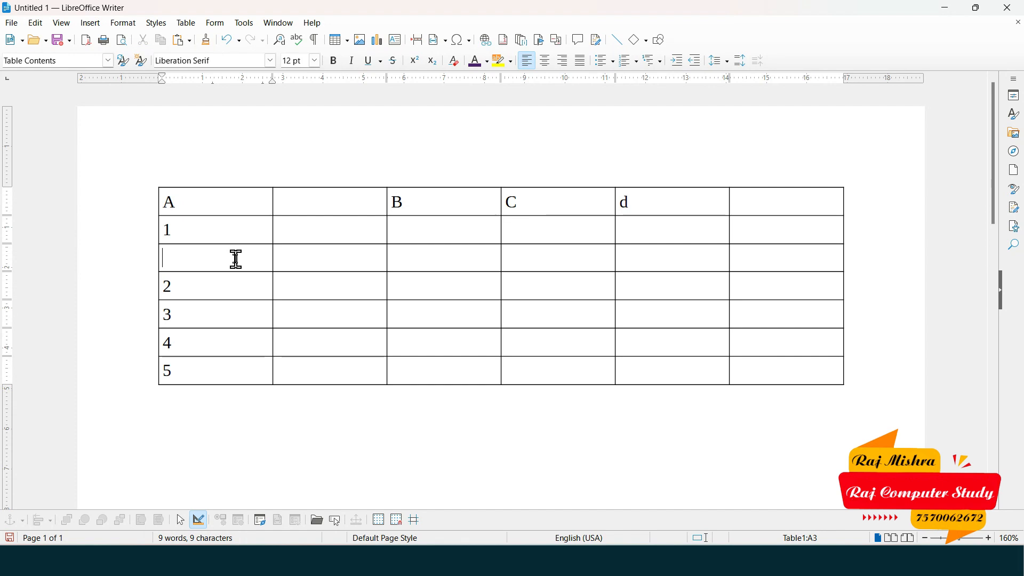
{"action": "left_click", "coordinate": [186, 23]}
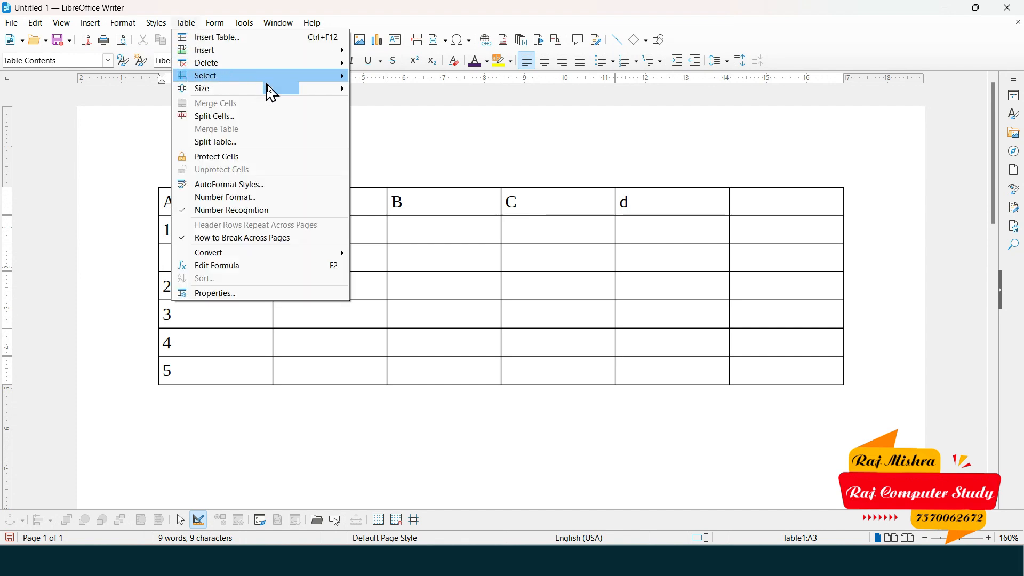
{"action": "mouse_move", "coordinate": [313, 64]}
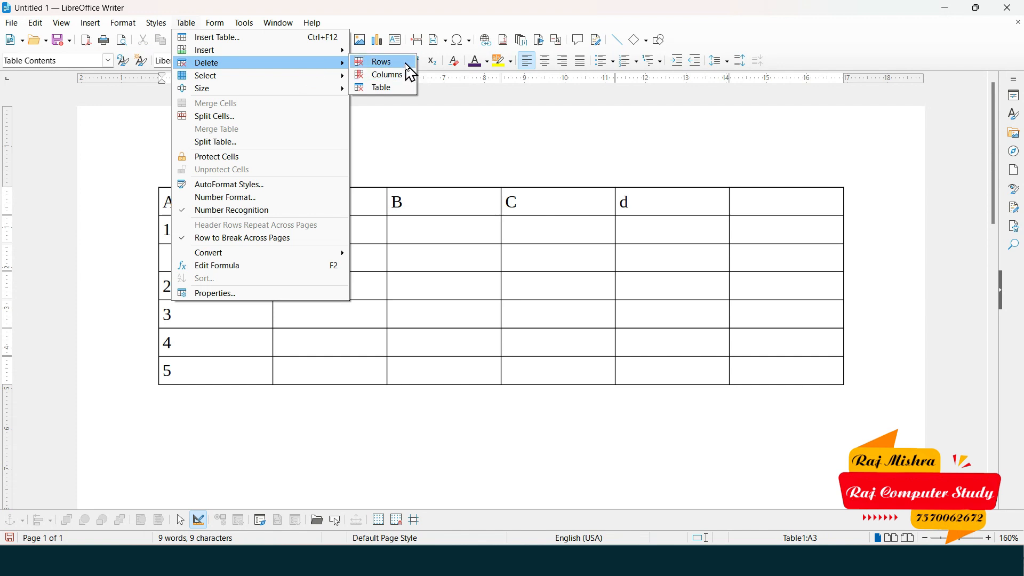
{"action": "left_click", "coordinate": [406, 65]}
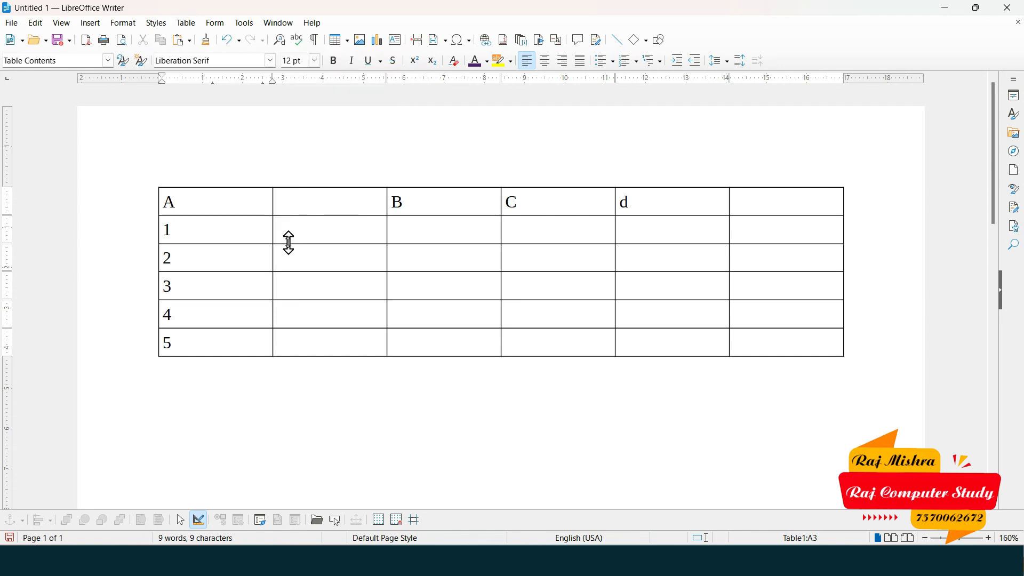
Step: Delete the blank column between the A and B columns
{"action": "left_click", "coordinate": [366, 194]}
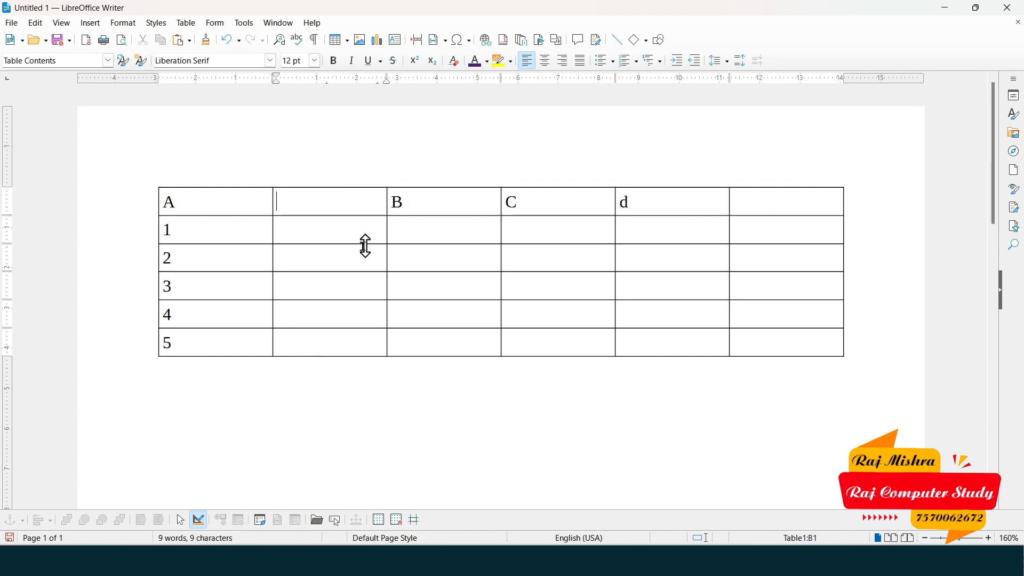
{"action": "left_click", "coordinate": [186, 23]}
{"action": "mouse_move", "coordinate": [262, 64]}
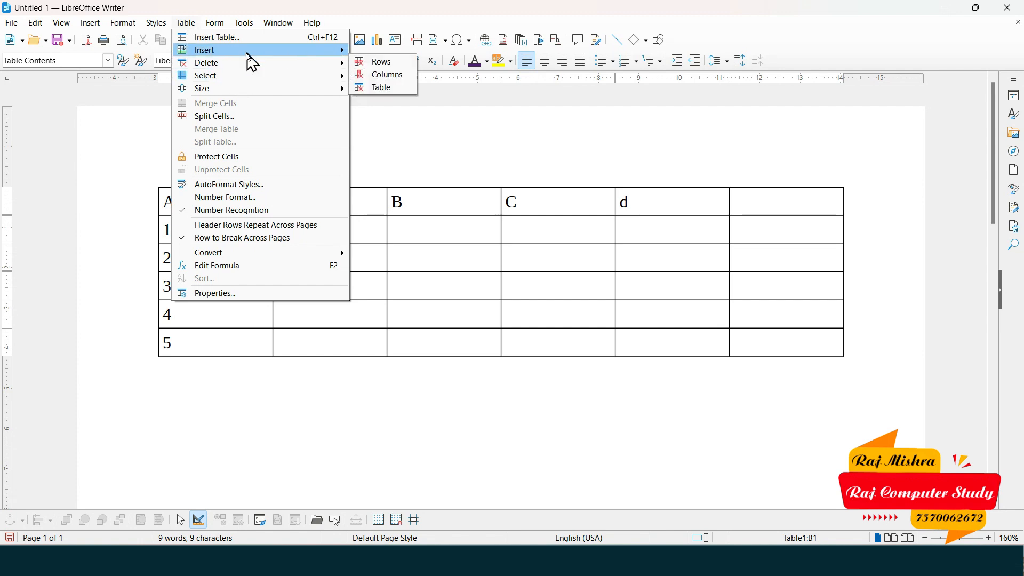
{"action": "left_click", "coordinate": [395, 76]}
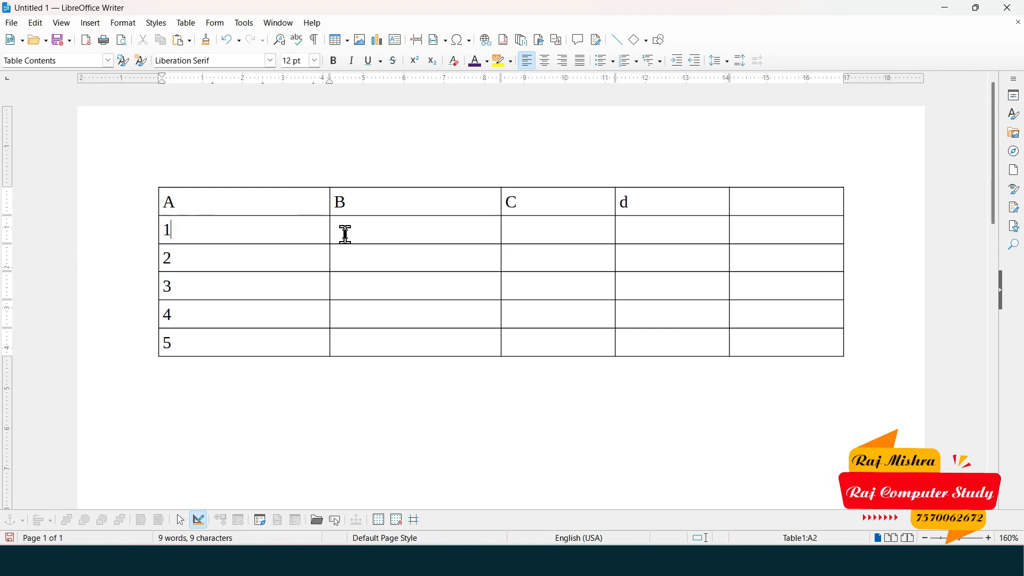
Step: Select the entire row containing 1, and switch the selection to all cells of the row containing 2
{"action": "left_click", "coordinate": [186, 23]}
{"action": "mouse_move", "coordinate": [227, 79]}
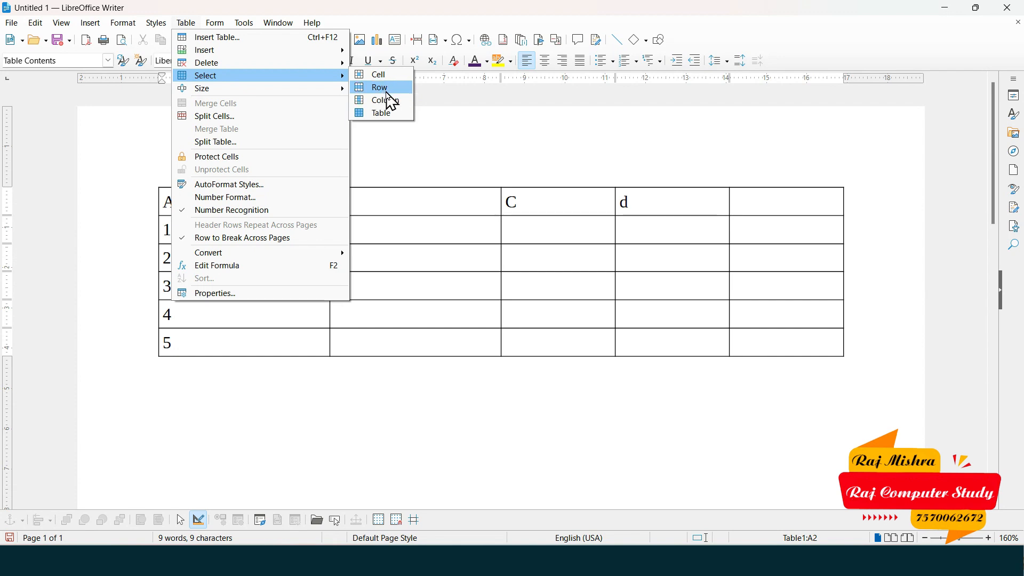
{"action": "left_click", "coordinate": [387, 88]}
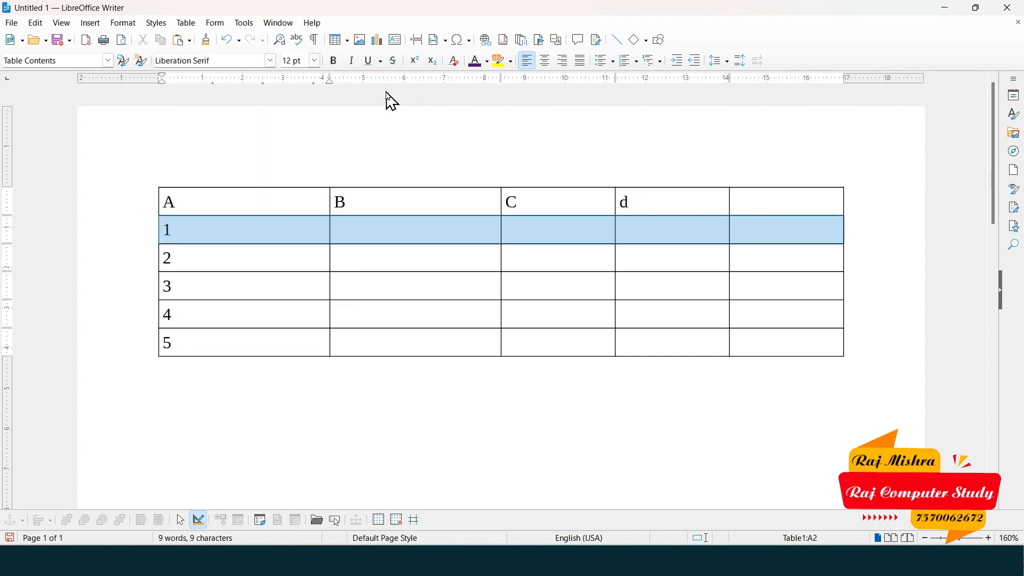
{"action": "left_click_drag", "start_coordinate": [199, 268], "coordinate": [782, 267]}
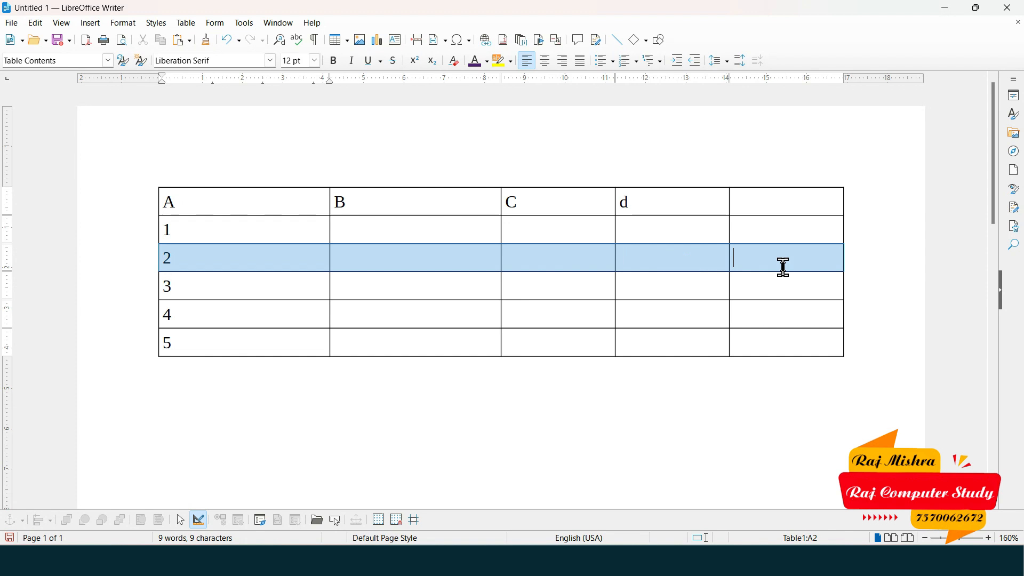
Step: Increase the row height of the table row containing 2, and undo the height change
{"action": "left_click", "coordinate": [301, 254]}
{"action": "left_click", "coordinate": [192, 24]}
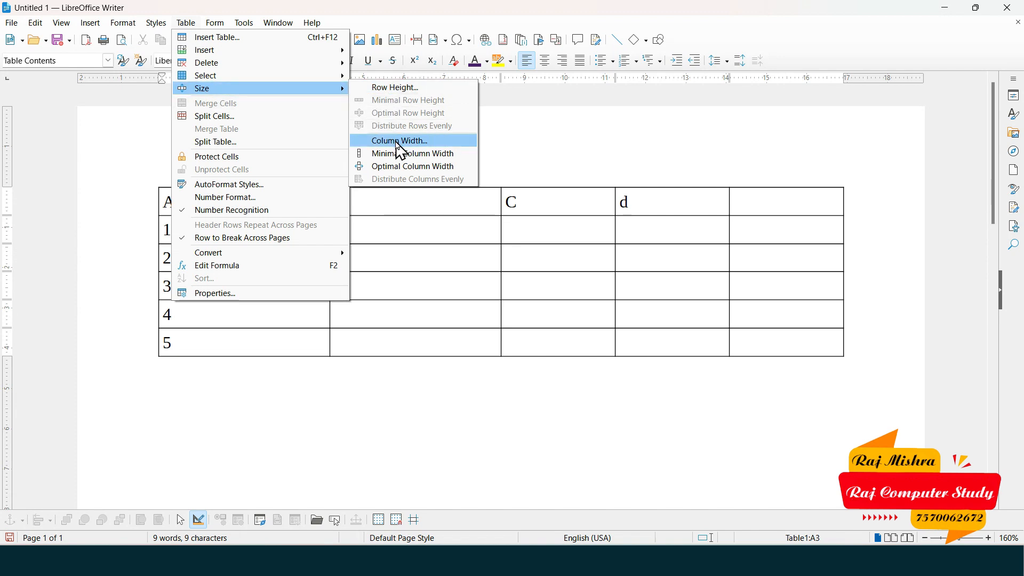
{"action": "left_click", "coordinate": [436, 88]}
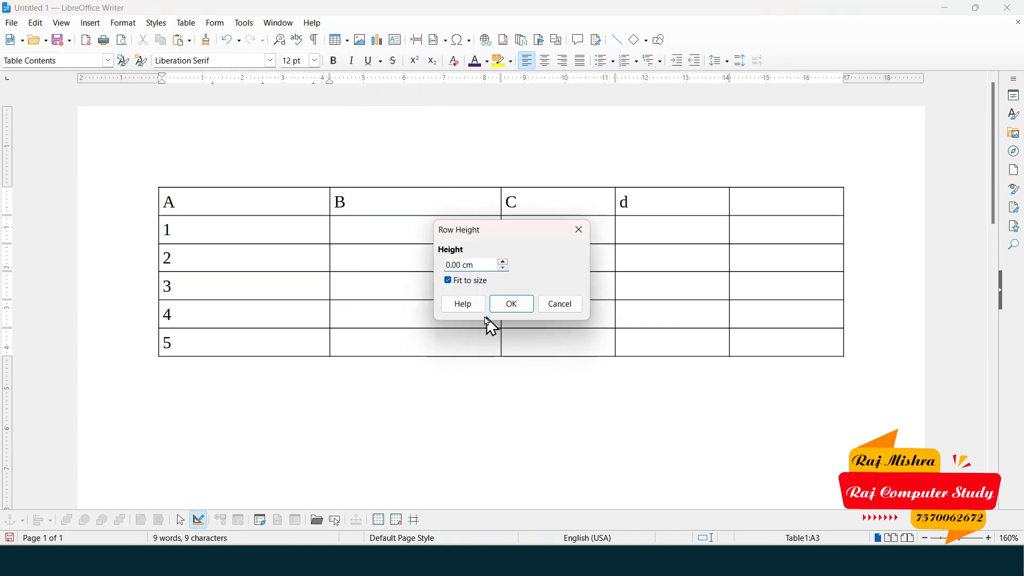
{"action": "left_click_drag", "start_coordinate": [463, 264], "coordinate": [447, 264]}
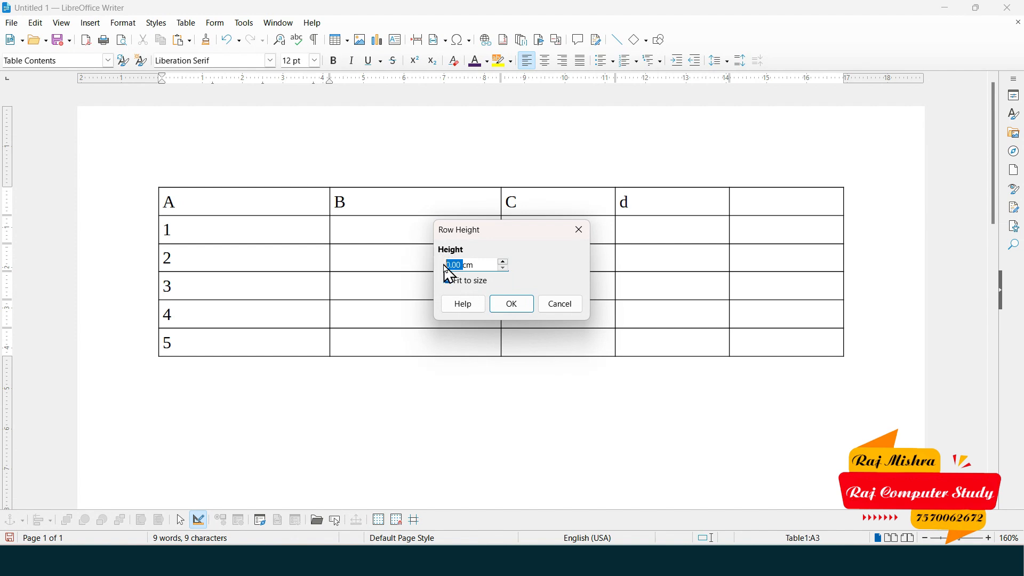
{"action": "left_click", "coordinate": [510, 305]}
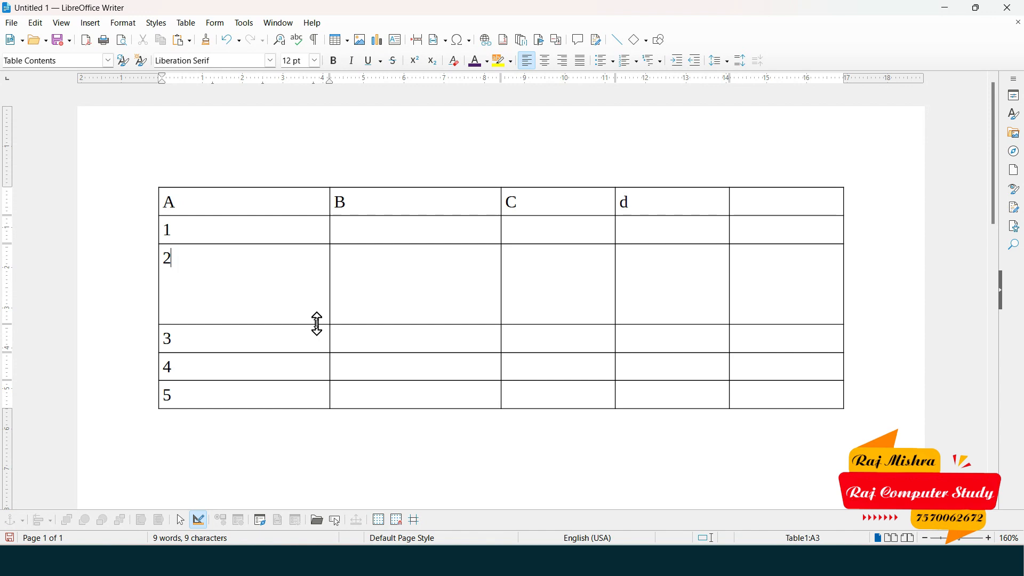
{"action": "key", "text": "ctrl+z"}
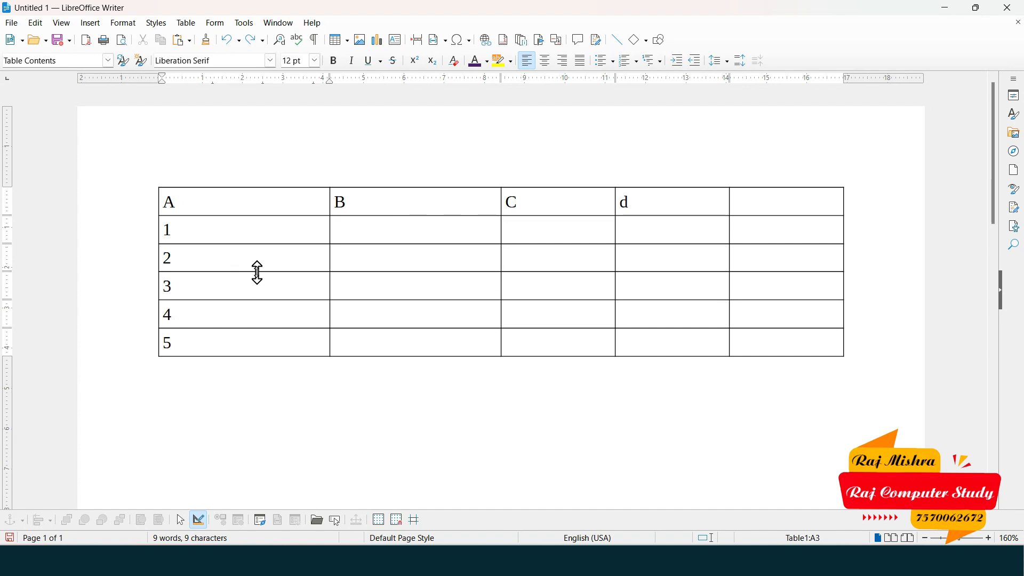
Step: Make the row containing 2 about 2.2 cm tall, and narrow column A to about 2.2 cm and column B to about 5.8 cm
{"action": "left_click_drag", "start_coordinate": [258, 273], "coordinate": [260, 329]}
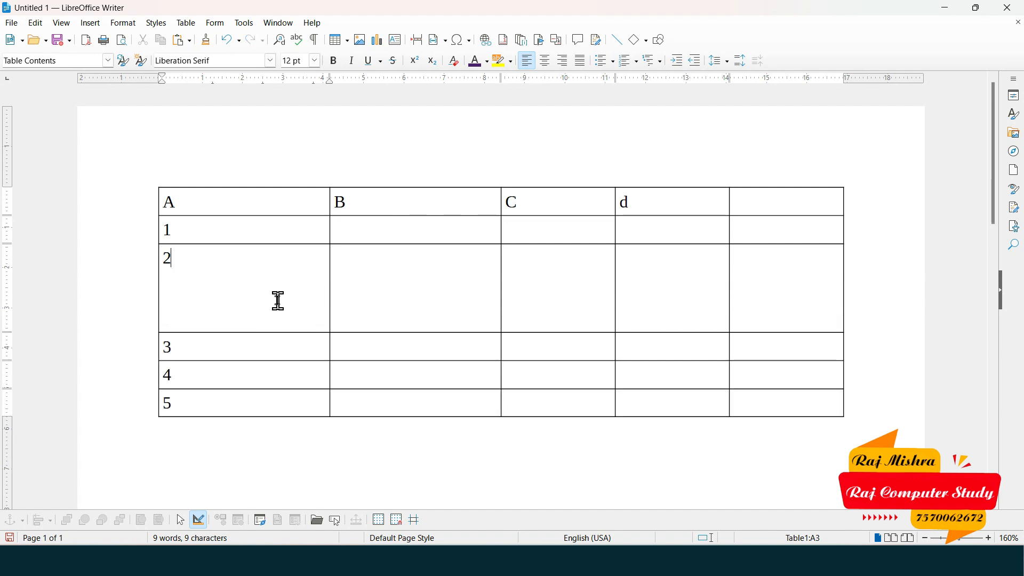
{"action": "left_click_drag", "start_coordinate": [334, 201], "coordinate": [247, 202]}
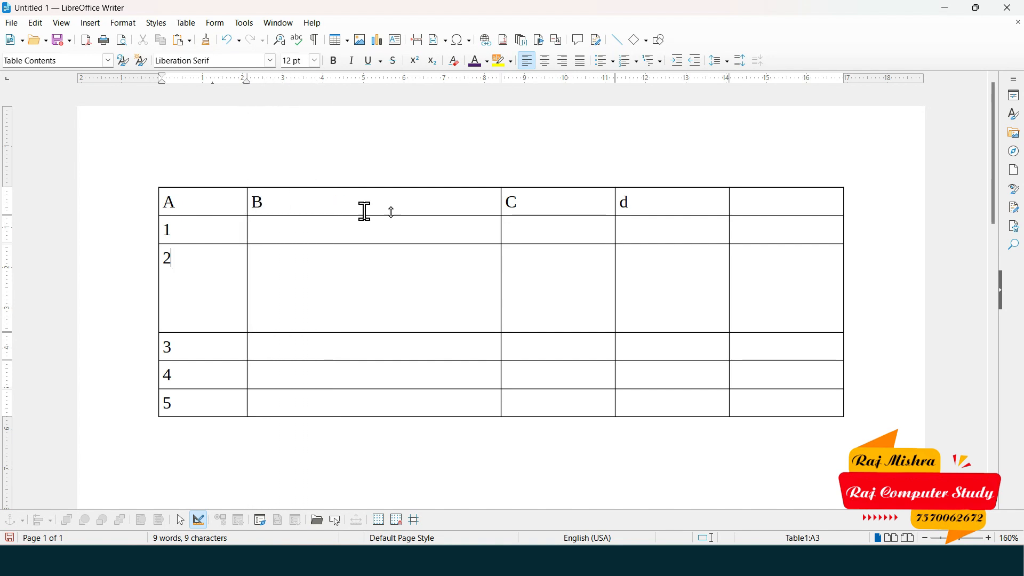
{"action": "left_click_drag", "start_coordinate": [502, 226], "coordinate": [478, 235]}
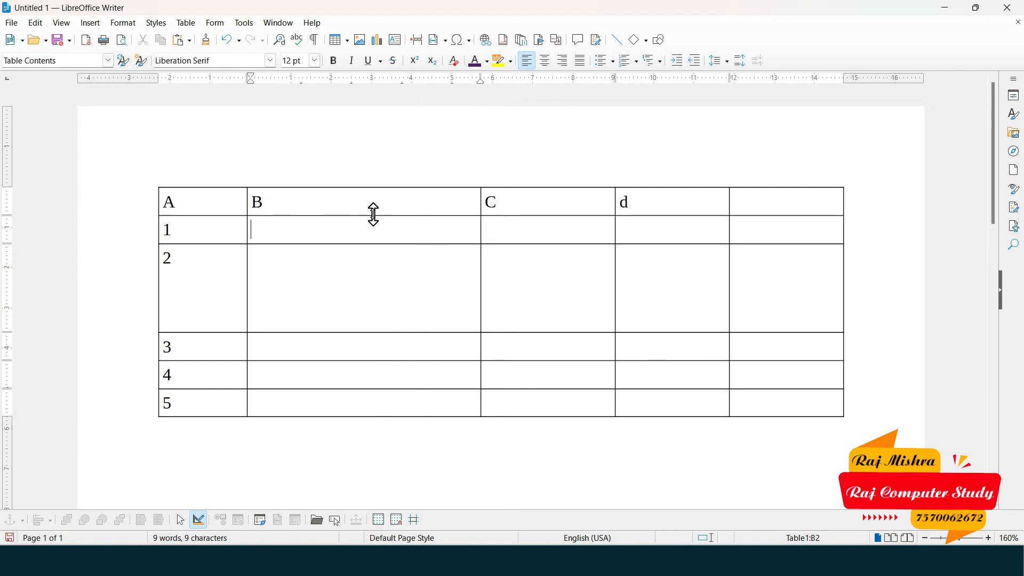
Step: Review the Column Width settings for column B and the table's other sizing options
{"action": "left_click", "coordinate": [185, 24]}
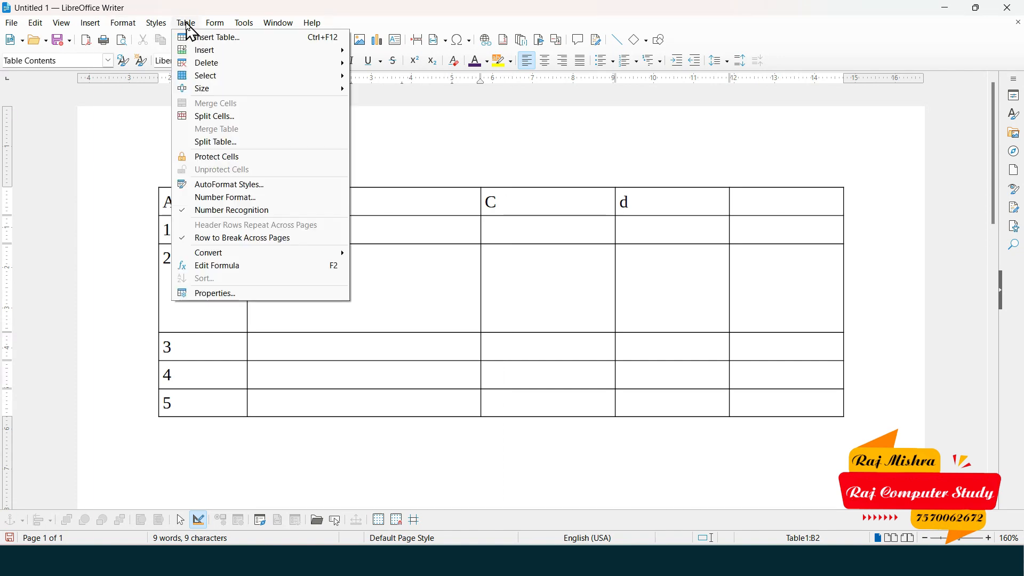
{"action": "mouse_move", "coordinate": [330, 87]}
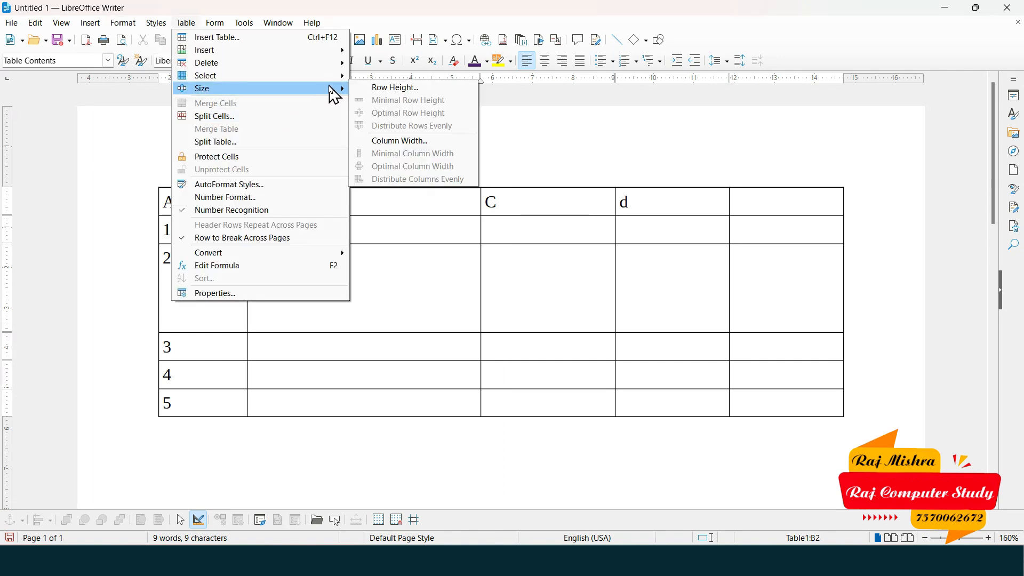
{"action": "left_click", "coordinate": [442, 141]}
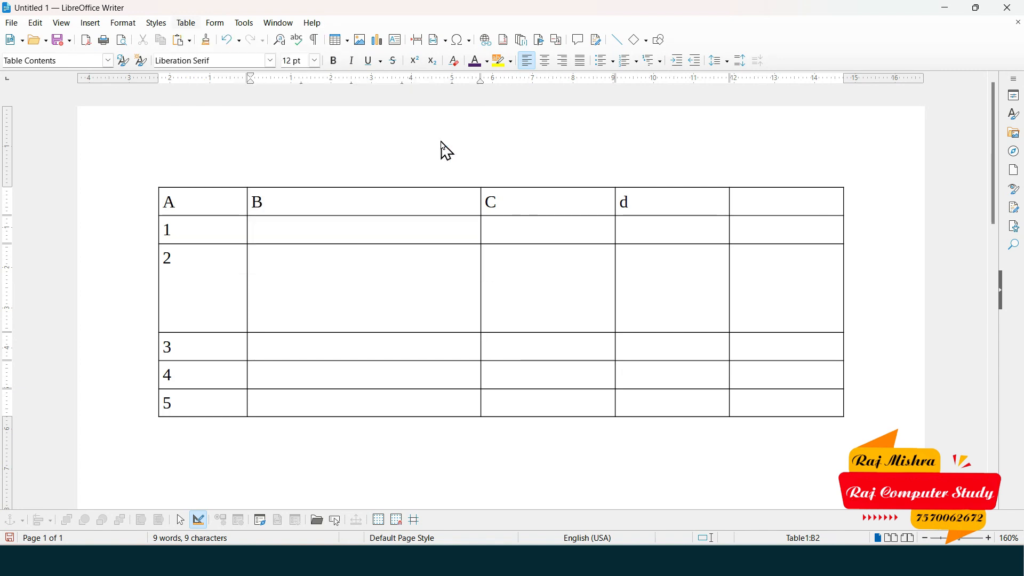
{"action": "left_click_drag", "start_coordinate": [496, 262], "coordinate": [466, 263]}
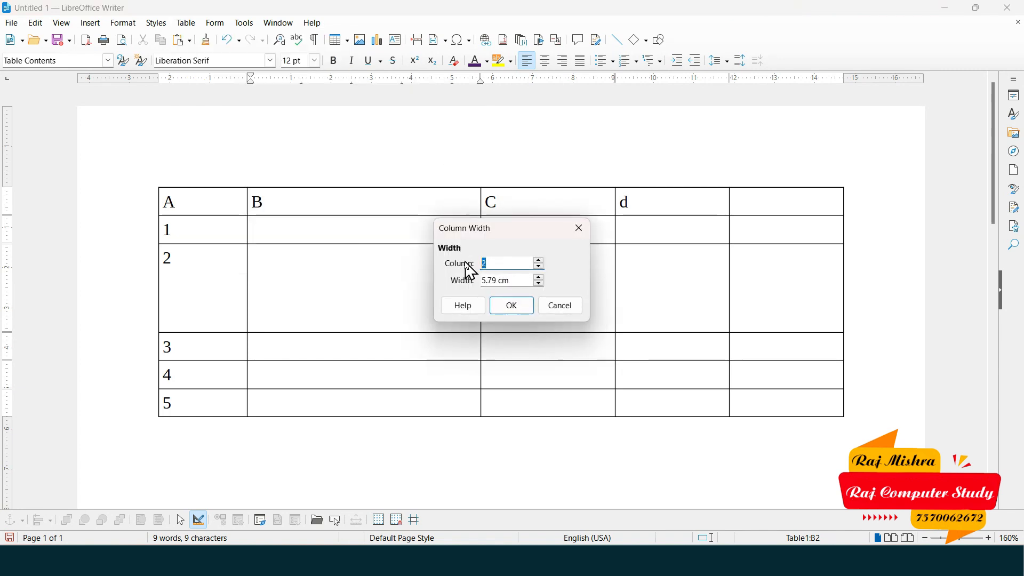
{"action": "left_click", "coordinate": [518, 312]}
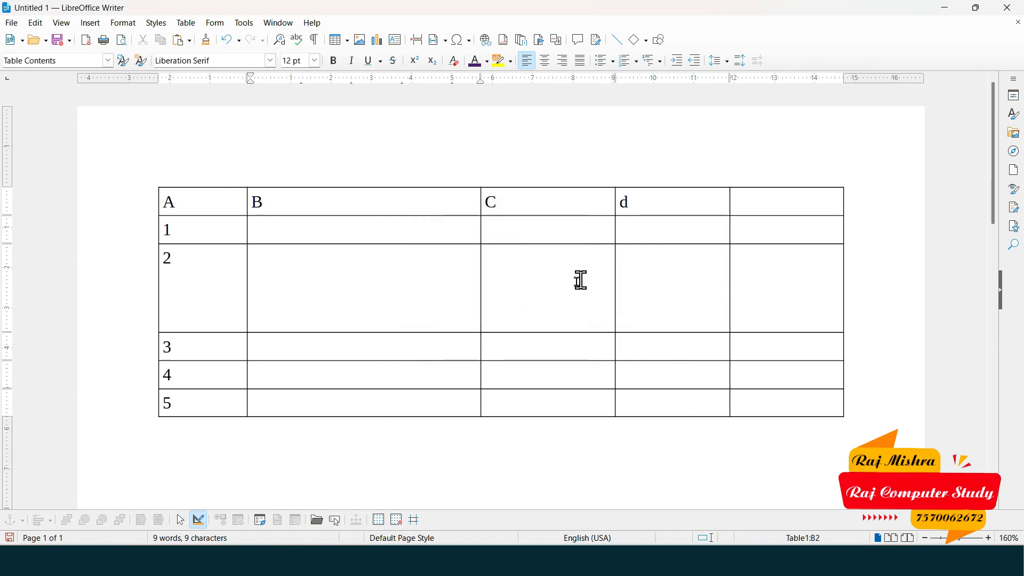
{"action": "left_click", "coordinate": [186, 23]}
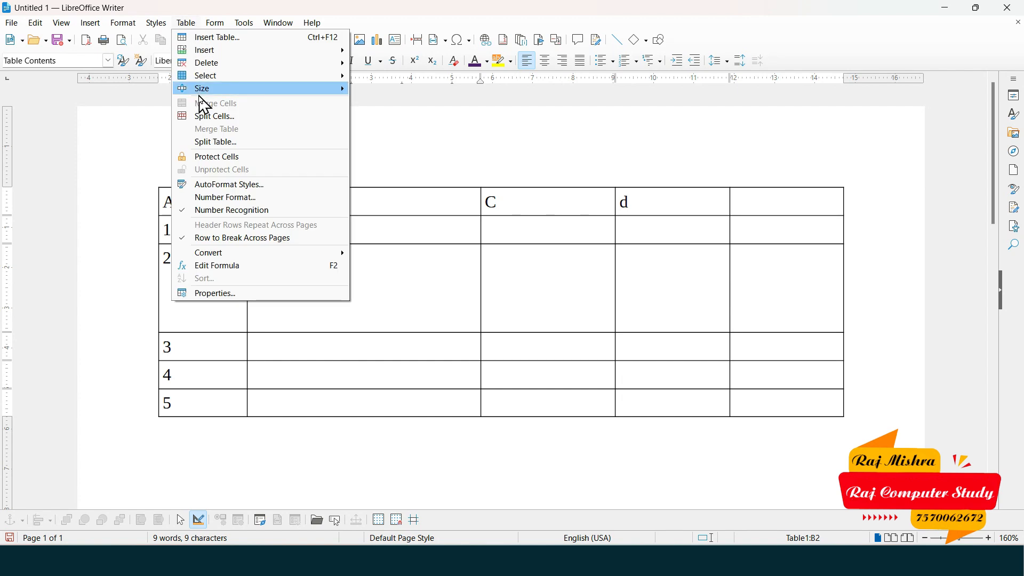
{"action": "mouse_move", "coordinate": [209, 91]}
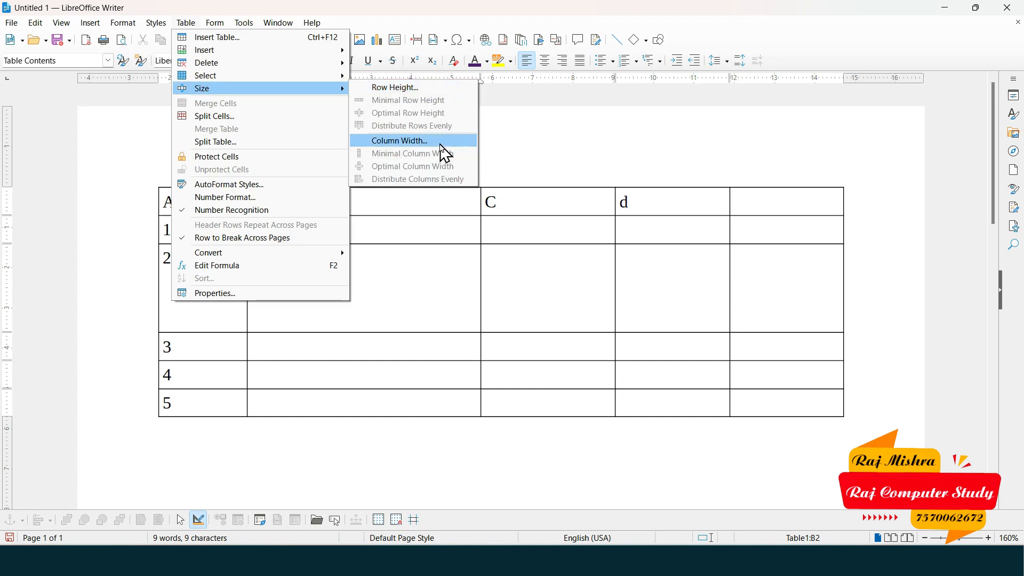
{"action": "left_click", "coordinate": [629, 246]}
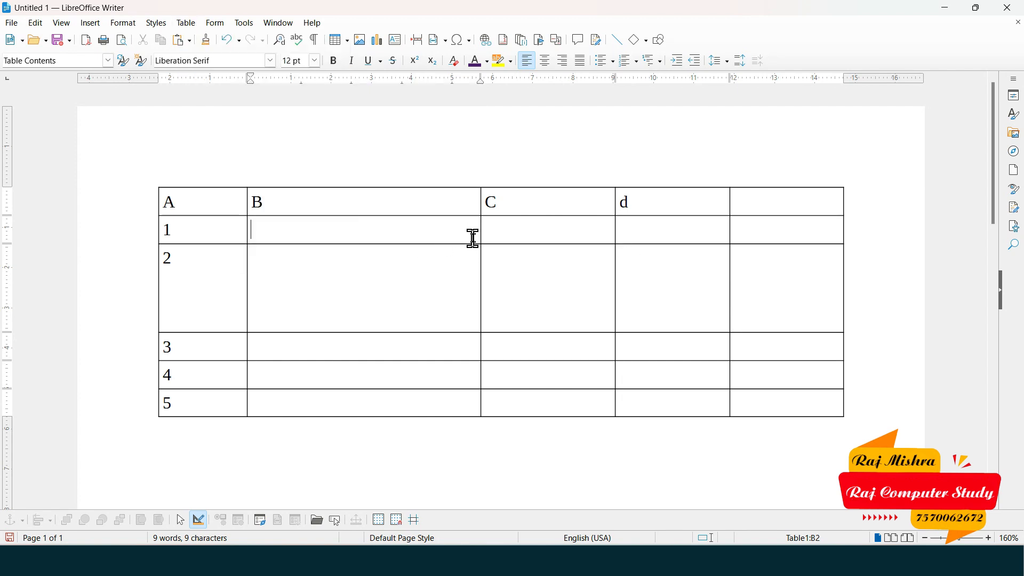
Step: Narrow column B to about 2.5 cm along with the C, d and blank columns, and shrink the row containing 2 to single-line height
{"action": "left_click_drag", "start_coordinate": [480, 228], "coordinate": [349, 220]}
{"action": "left_click_drag", "start_coordinate": [617, 256], "coordinate": [473, 251]}
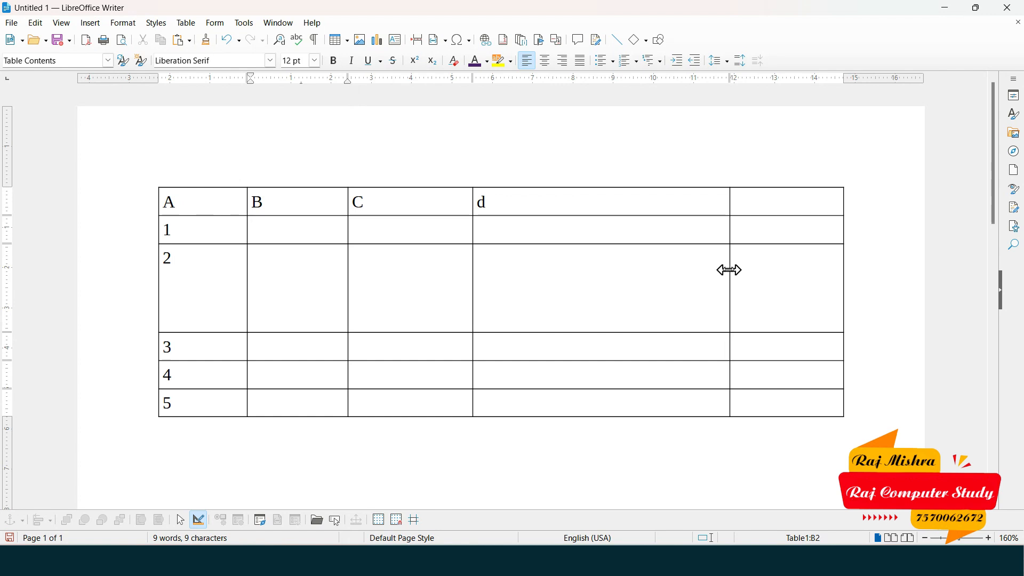
{"action": "left_click_drag", "start_coordinate": [728, 270], "coordinate": [582, 264]}
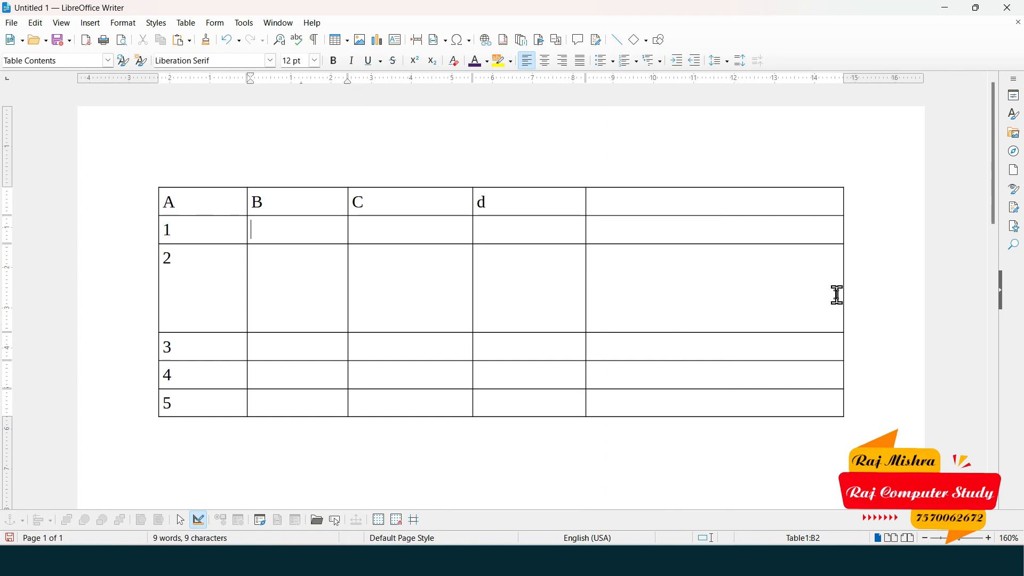
{"action": "left_click_drag", "start_coordinate": [846, 291], "coordinate": [699, 288]}
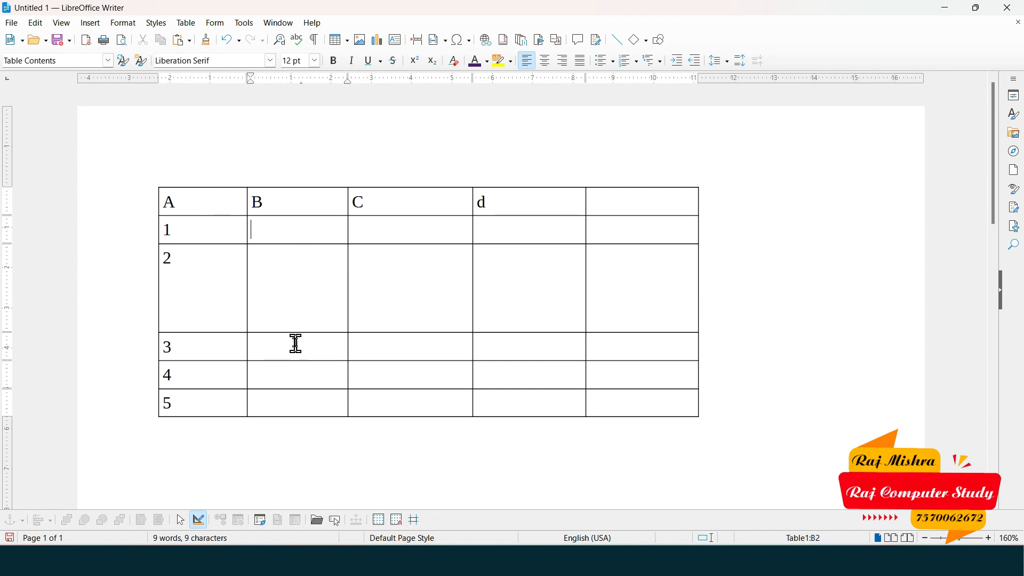
{"action": "left_click_drag", "start_coordinate": [304, 331], "coordinate": [319, 270]}
{"action": "left_click", "coordinate": [396, 265]}
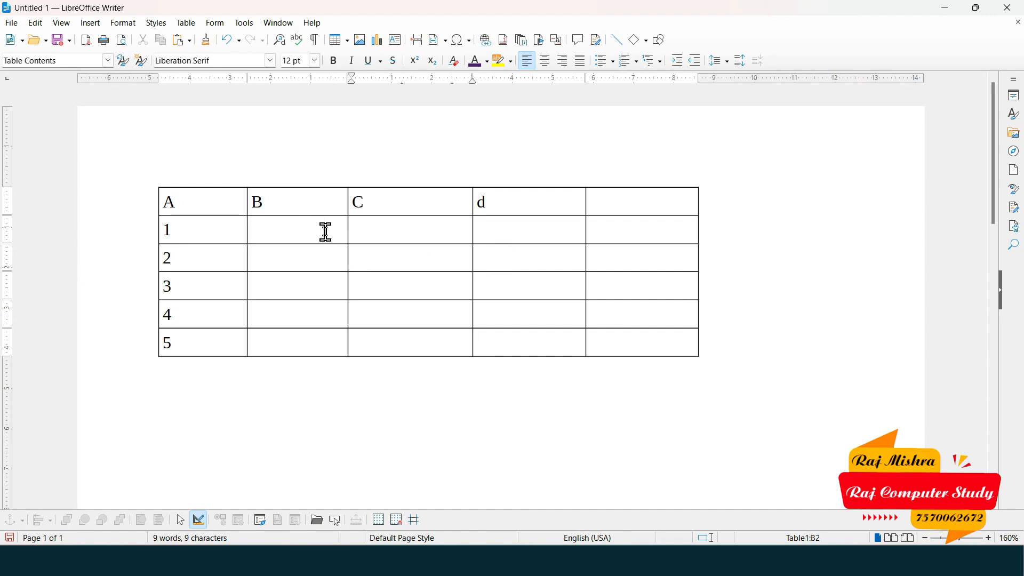
Step: Set the width of column 2, labelled B, to exactly 5 cm
{"action": "left_click", "coordinate": [186, 24]}
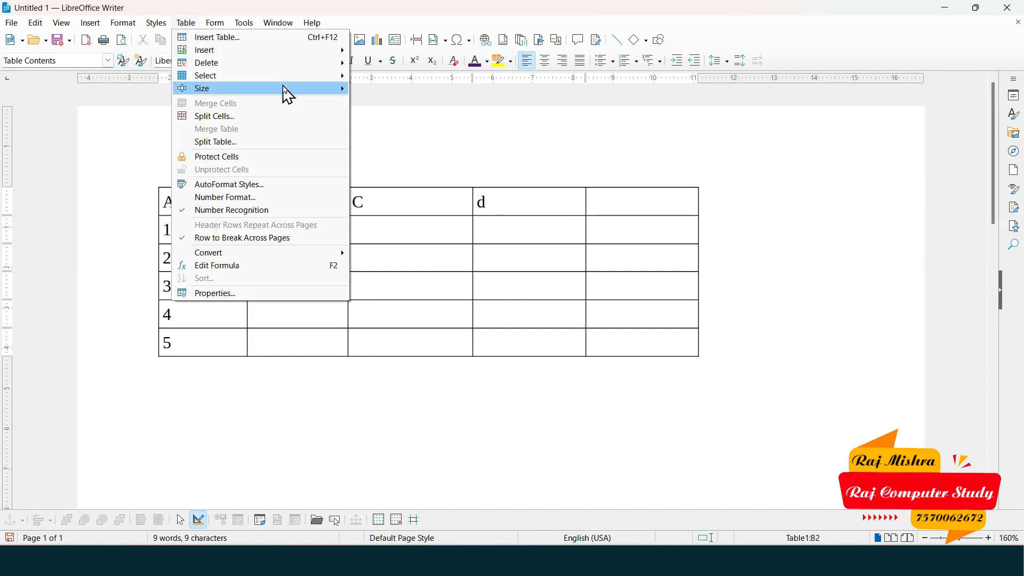
{"action": "mouse_move", "coordinate": [290, 94]}
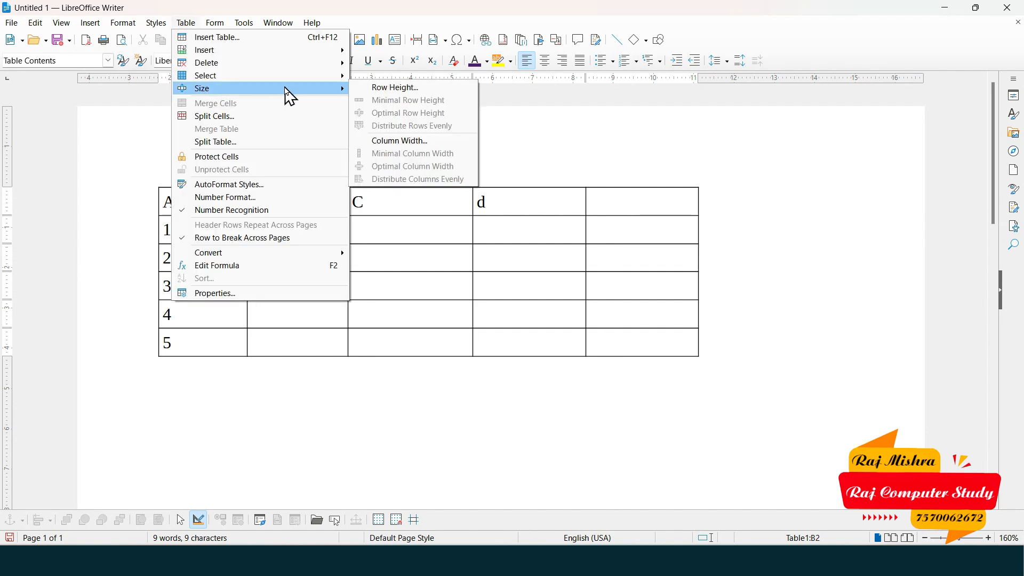
{"action": "left_click", "coordinate": [426, 142]}
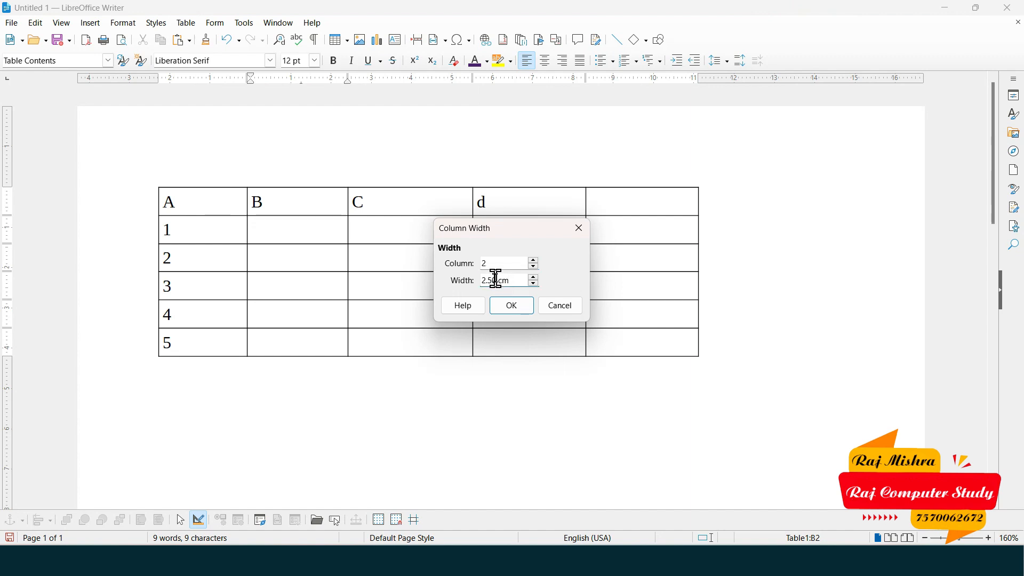
{"action": "left_click_drag", "start_coordinate": [496, 279], "coordinate": [477, 285]}
{"action": "type", "text": "5"}
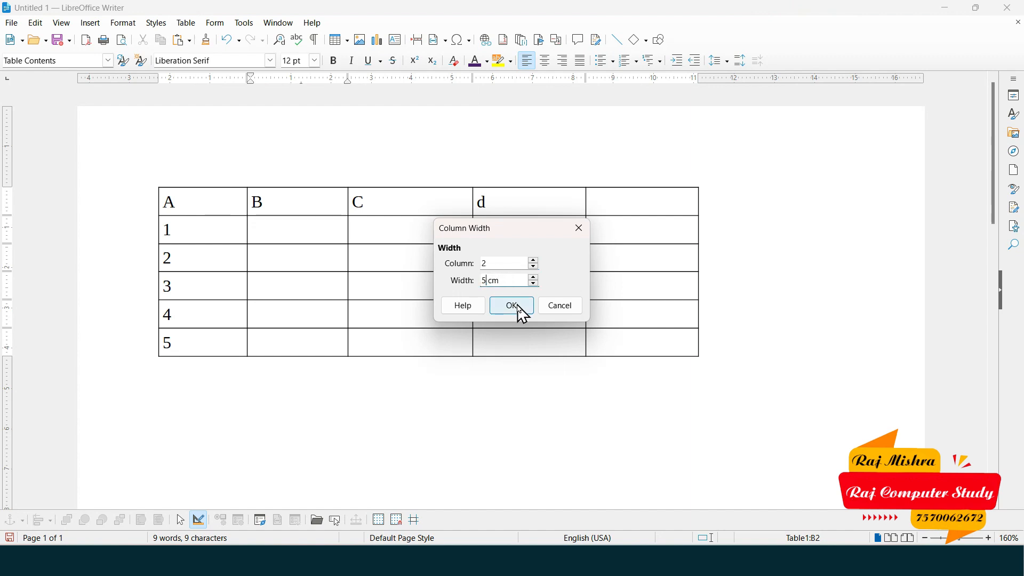
{"action": "left_click", "coordinate": [513, 308]}
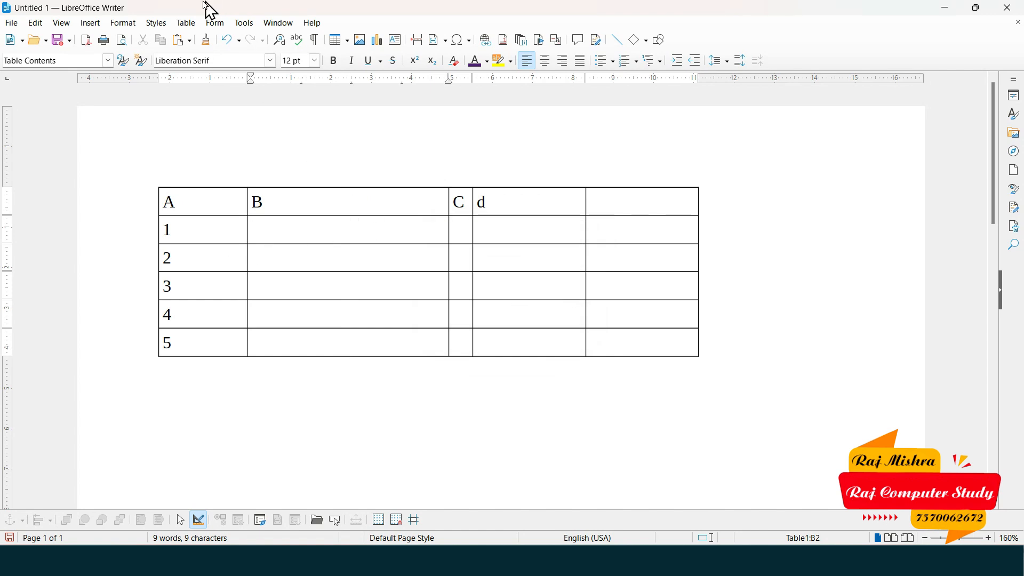
Step: Select all cells of the row containing 1, and apply Optimal Column Width to them
{"action": "left_click", "coordinate": [193, 23]}
{"action": "mouse_move", "coordinate": [256, 98]}
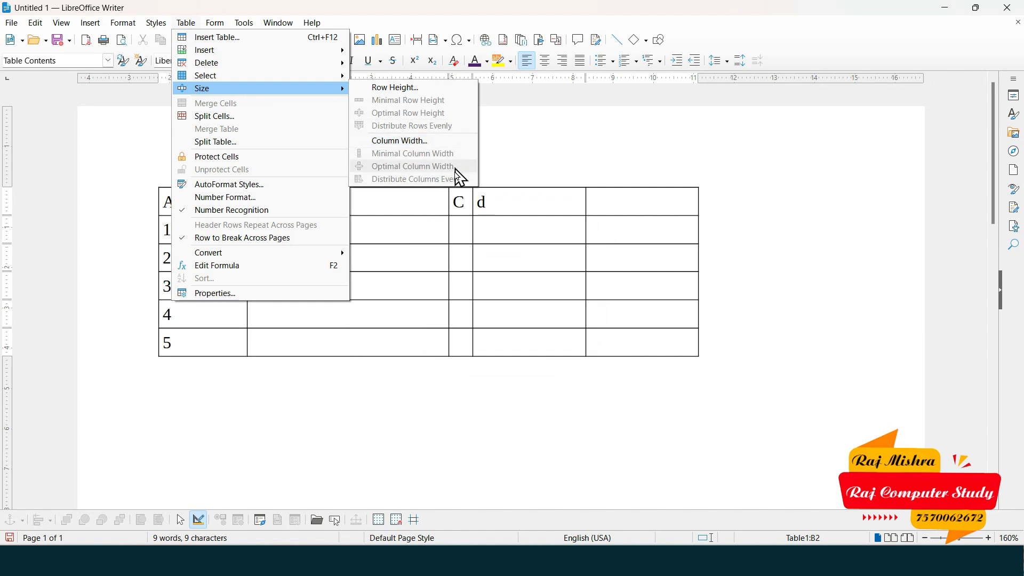
{"action": "left_click", "coordinate": [449, 274]}
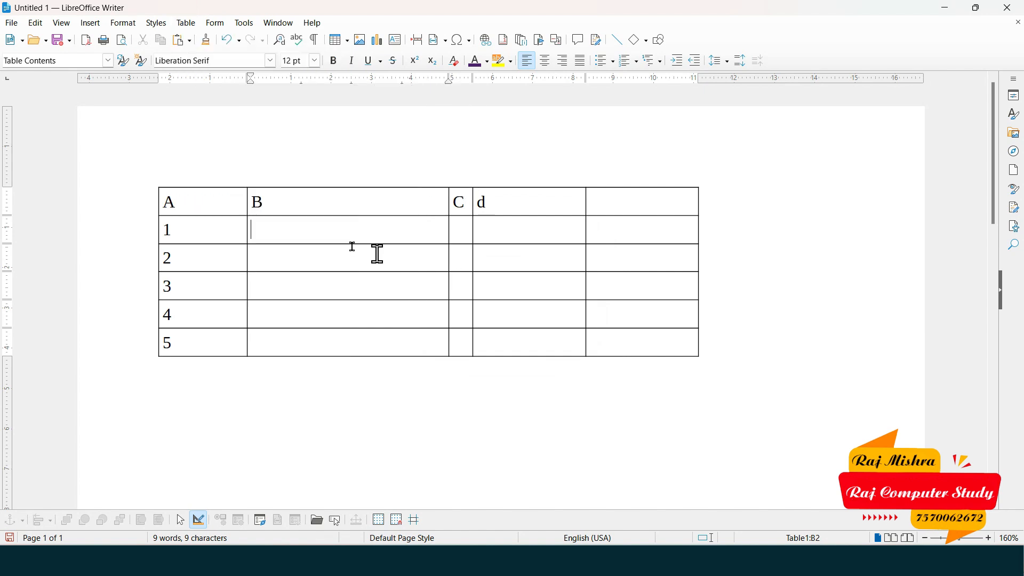
{"action": "left_click", "coordinate": [216, 219]}
{"action": "left_click_drag", "start_coordinate": [216, 218], "coordinate": [738, 226]}
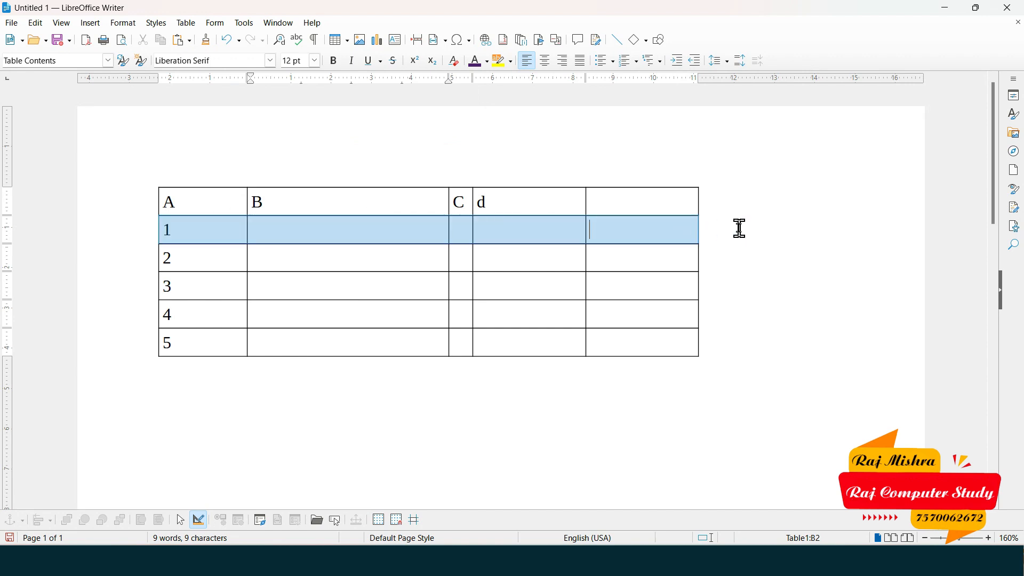
{"action": "left_click", "coordinate": [185, 22]}
{"action": "mouse_move", "coordinate": [232, 91]}
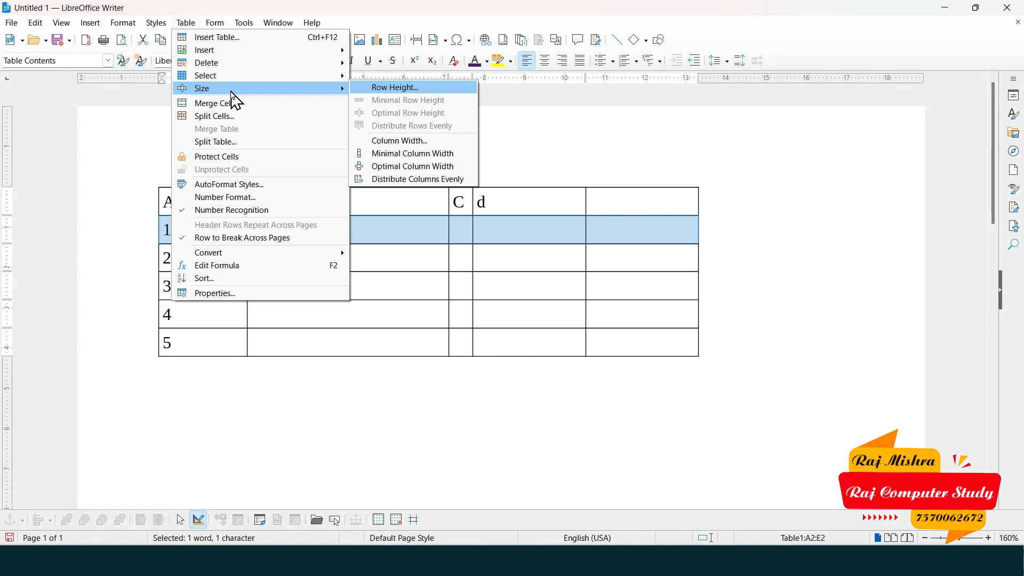
{"action": "left_click", "coordinate": [455, 168]}
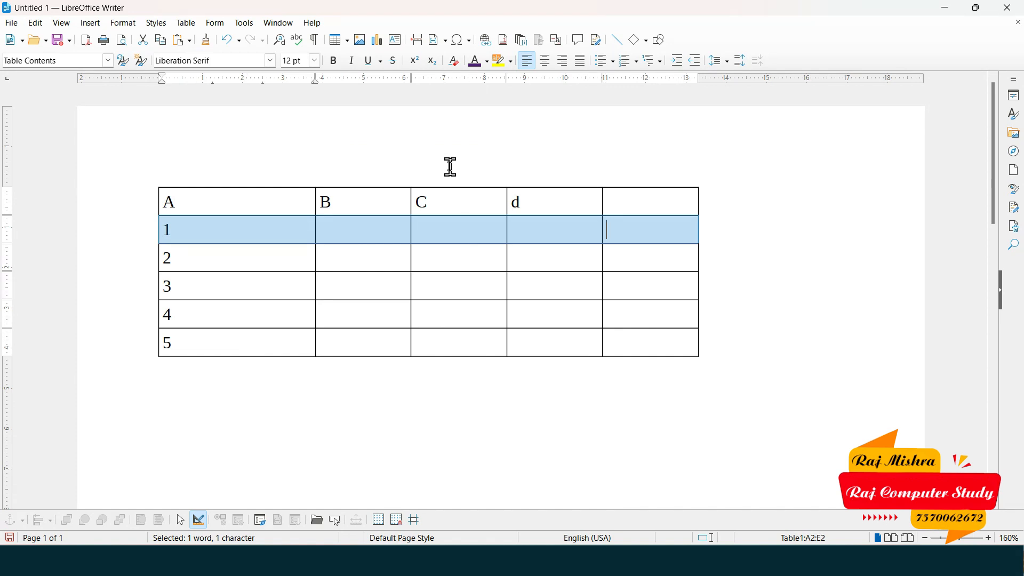
Step: Narrow column A to about 2.8 cm, and heighten the row containing 2 to about 1.8 cm and the row containing 4 to about 2.2 cm
{"action": "left_click", "coordinate": [292, 245]}
{"action": "left_click_drag", "start_coordinate": [316, 231], "coordinate": [271, 229]}
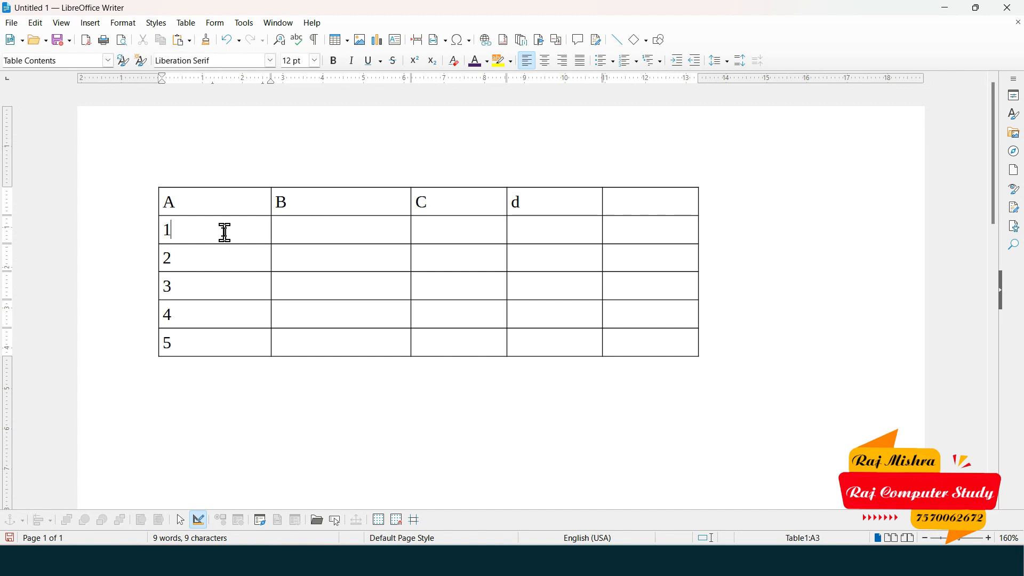
{"action": "left_click_drag", "start_coordinate": [230, 270], "coordinate": [233, 315]}
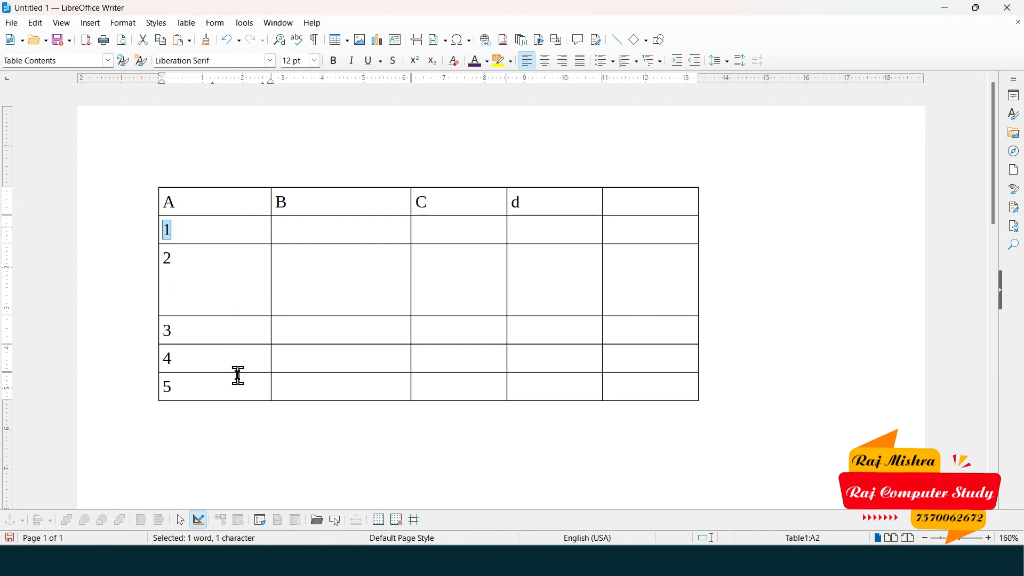
{"action": "left_click_drag", "start_coordinate": [238, 371], "coordinate": [233, 433]}
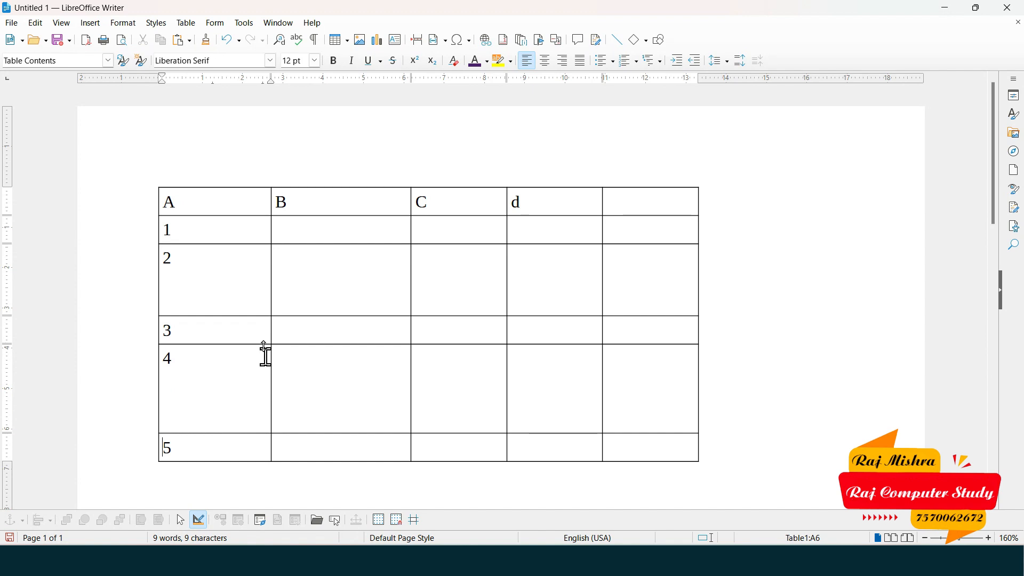
Step: Select the column A cells of the rows labelled 1 to 5 and distribute those rows evenly
{"action": "left_click_drag", "start_coordinate": [224, 224], "coordinate": [242, 443]}
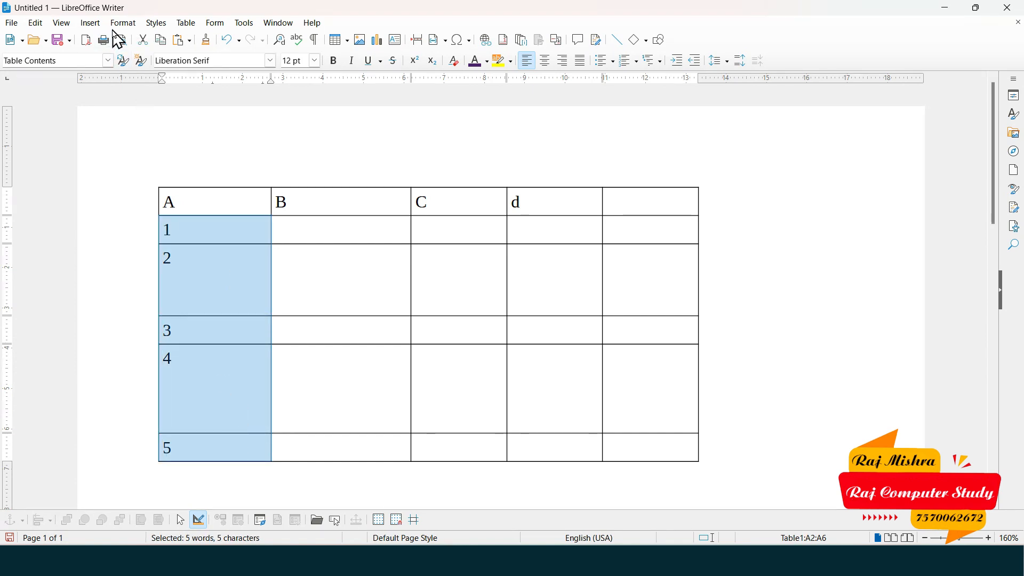
{"action": "left_click", "coordinate": [187, 23]}
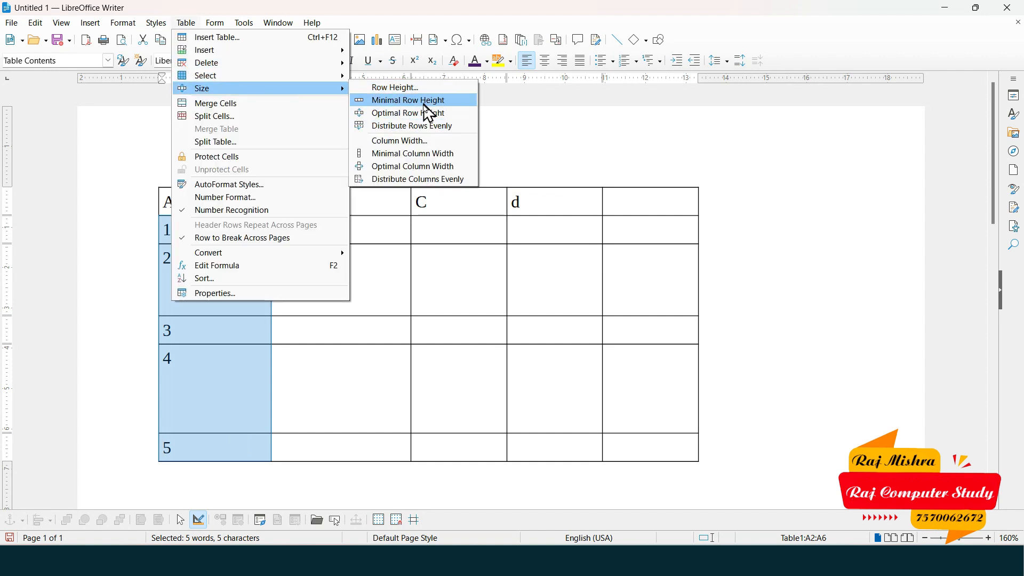
{"action": "left_click", "coordinate": [433, 127]}
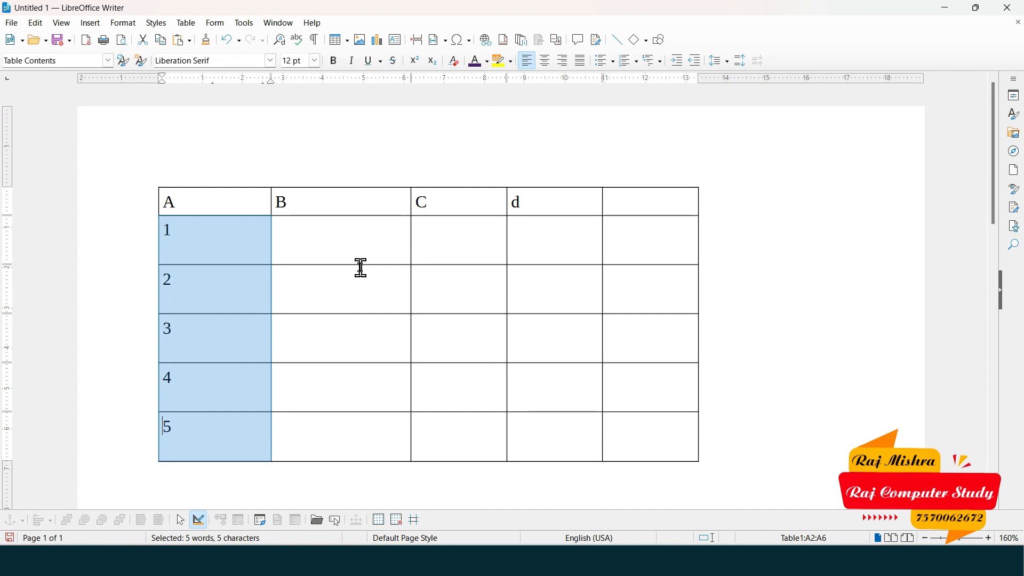
Step: Merge the cells under B, C and d in the row labelled 2 into one cell
{"action": "left_click", "coordinate": [188, 23]}
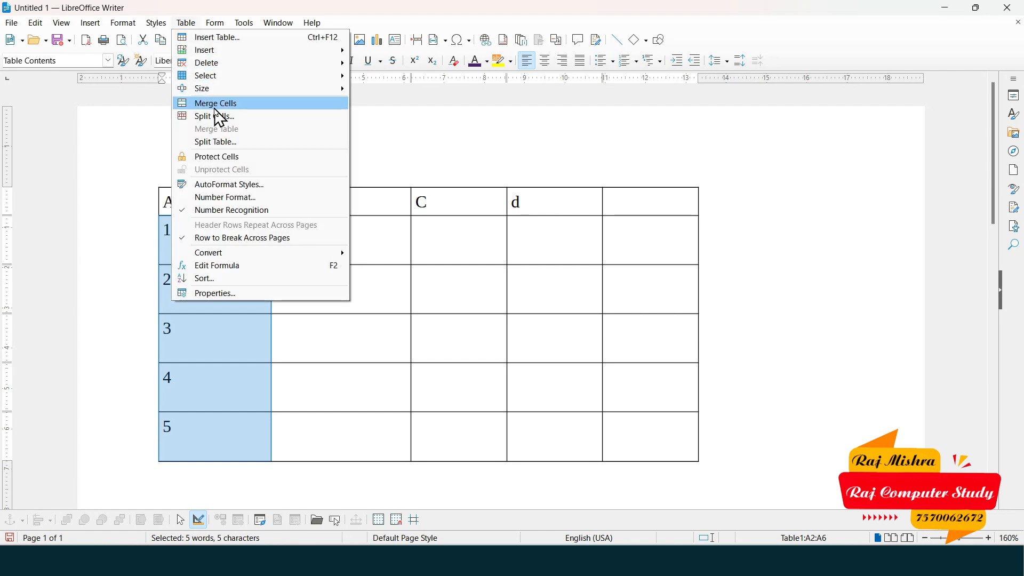
{"action": "left_click", "coordinate": [532, 326]}
{"action": "left_click", "coordinate": [409, 283]}
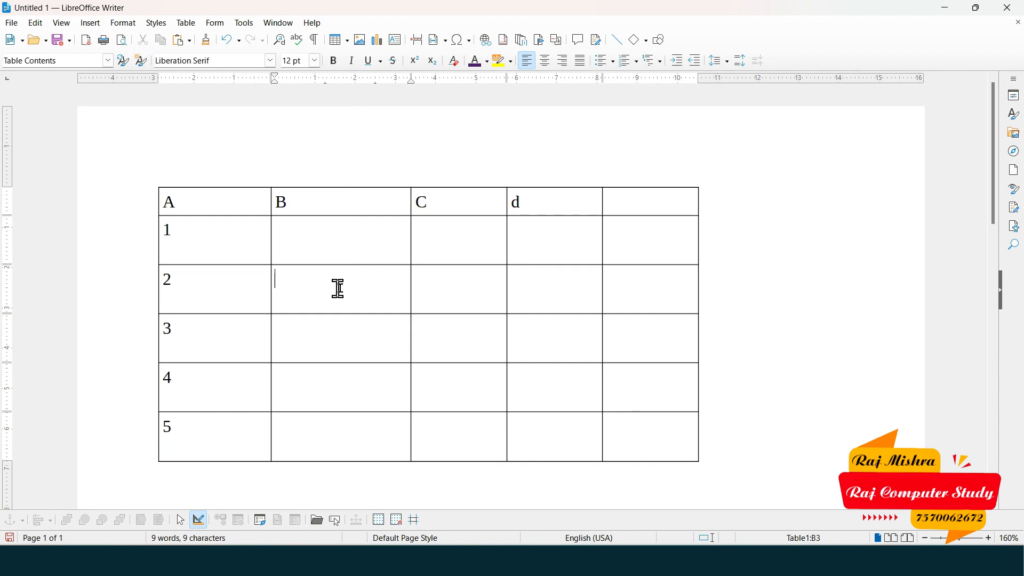
{"action": "left_click_drag", "start_coordinate": [339, 288], "coordinate": [570, 283]}
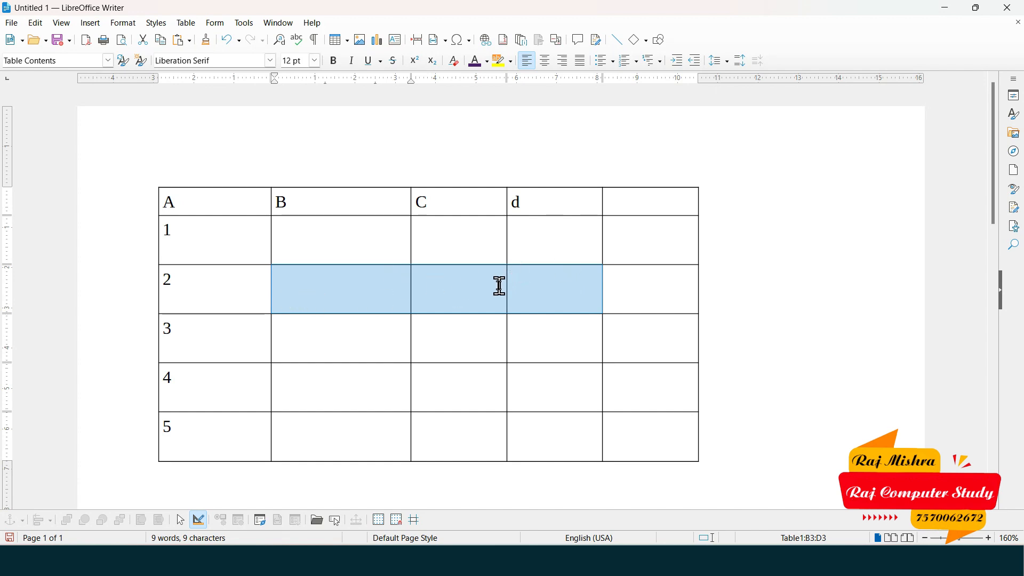
{"action": "left_click", "coordinate": [186, 24]}
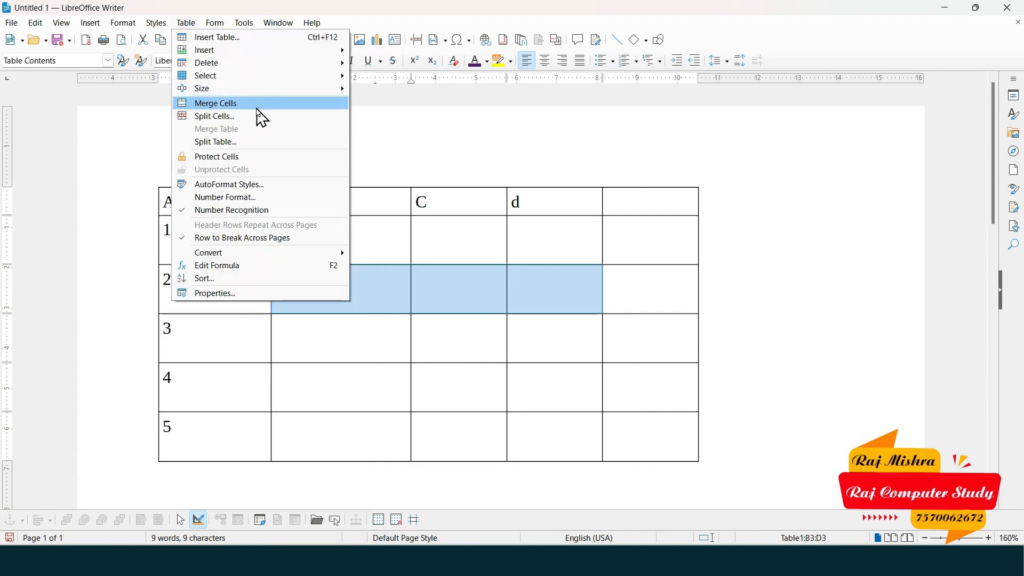
{"action": "left_click", "coordinate": [258, 107]}
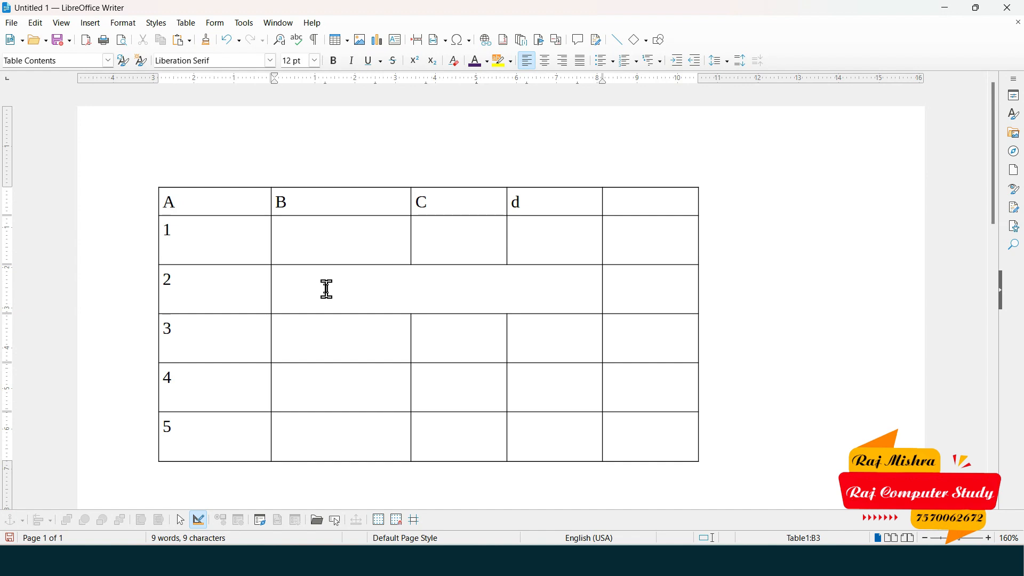
Step: Split the merged cell in the row labelled 2 vertically into 3 cells
{"action": "left_click", "coordinate": [186, 23]}
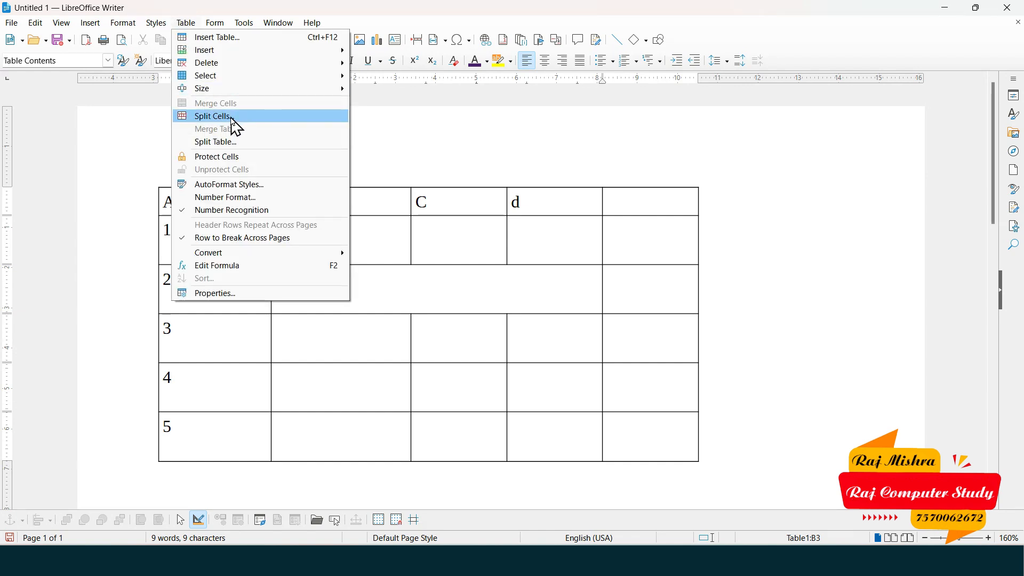
{"action": "left_click", "coordinate": [235, 117]}
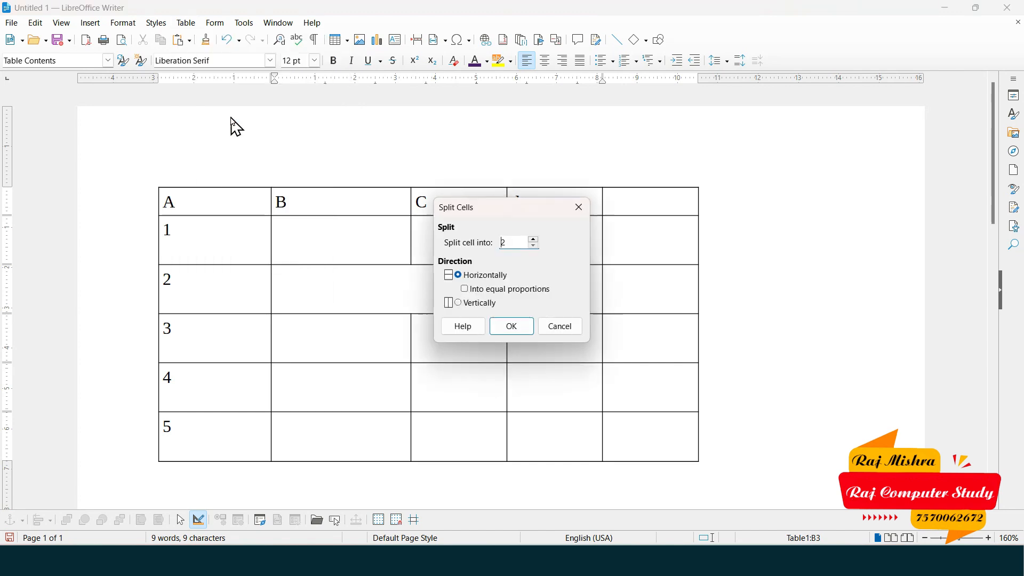
{"action": "double_click", "coordinate": [516, 241]}
{"action": "type", "text": "3"}
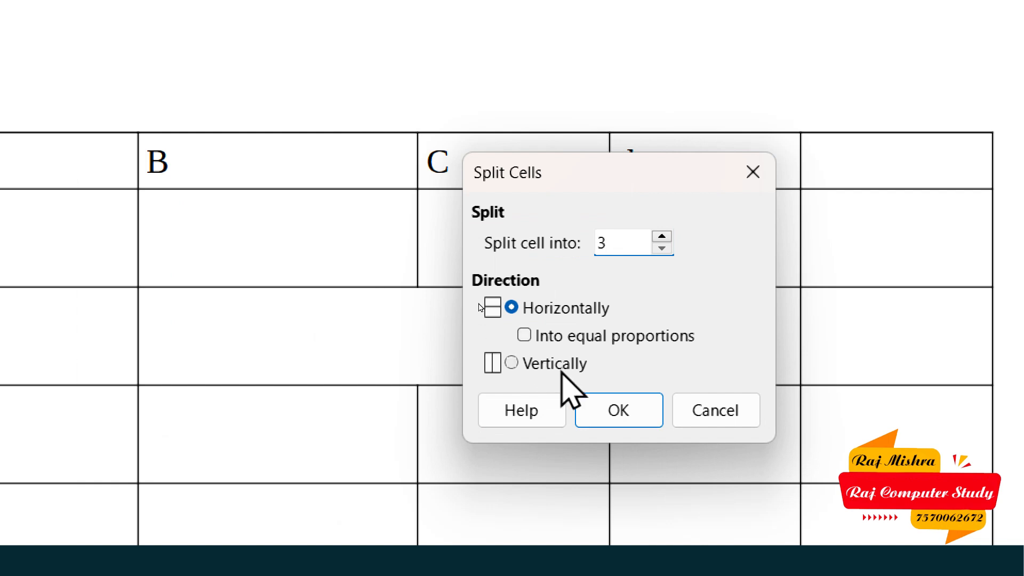
{"action": "left_click", "coordinate": [511, 364]}
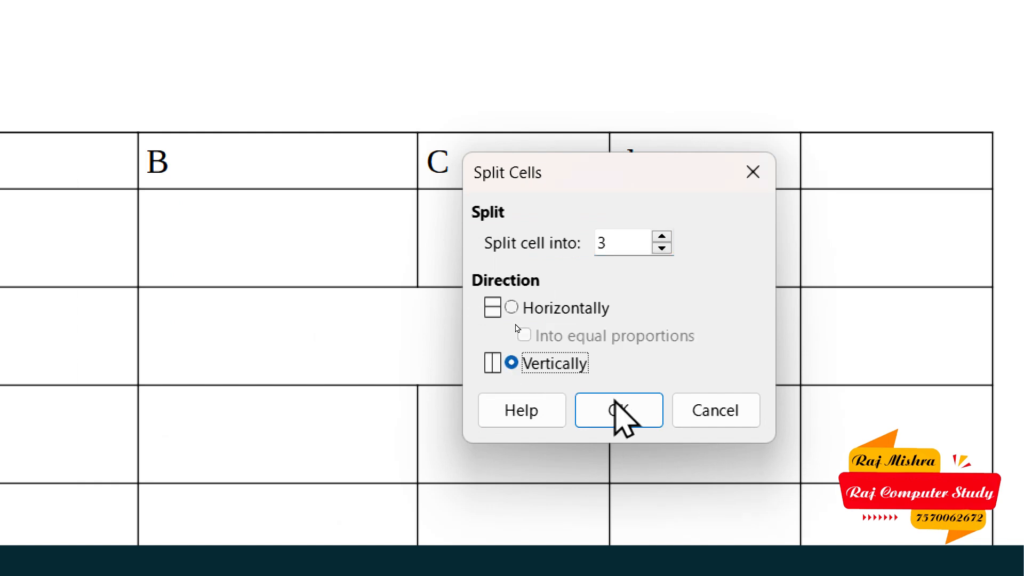
{"action": "left_click", "coordinate": [649, 421]}
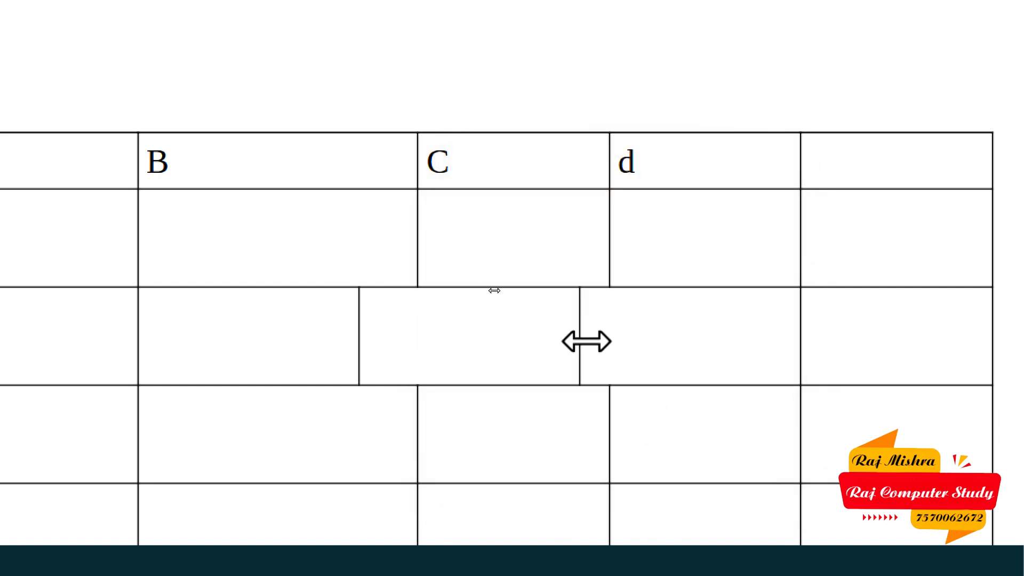
Step: Move the two inner borders of the split cells in row 2 to line up with the column borders of B, C and d
{"action": "left_click_drag", "start_coordinate": [582, 338], "coordinate": [604, 336]}
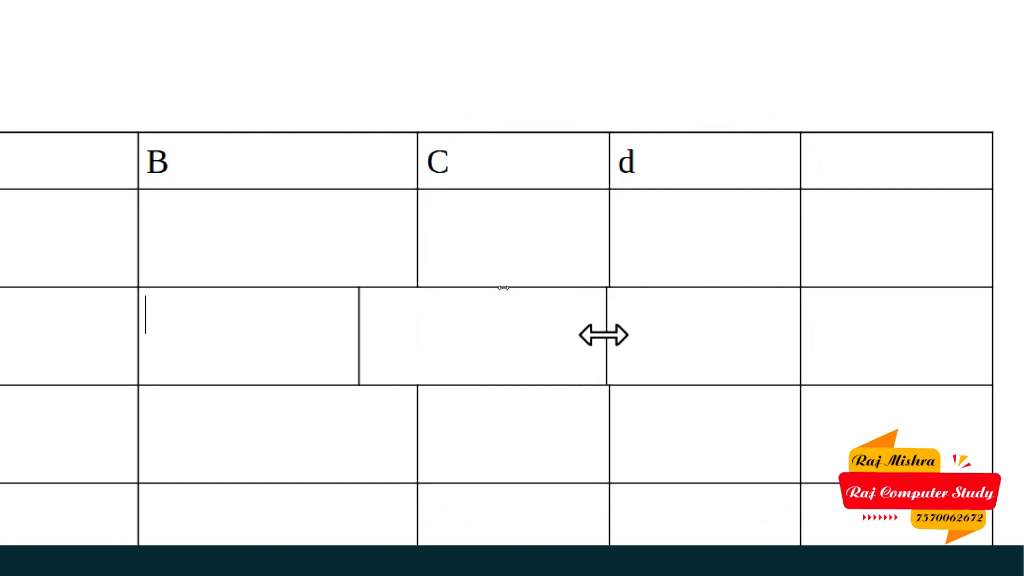
{"action": "left_click_drag", "start_coordinate": [356, 313], "coordinate": [416, 319]}
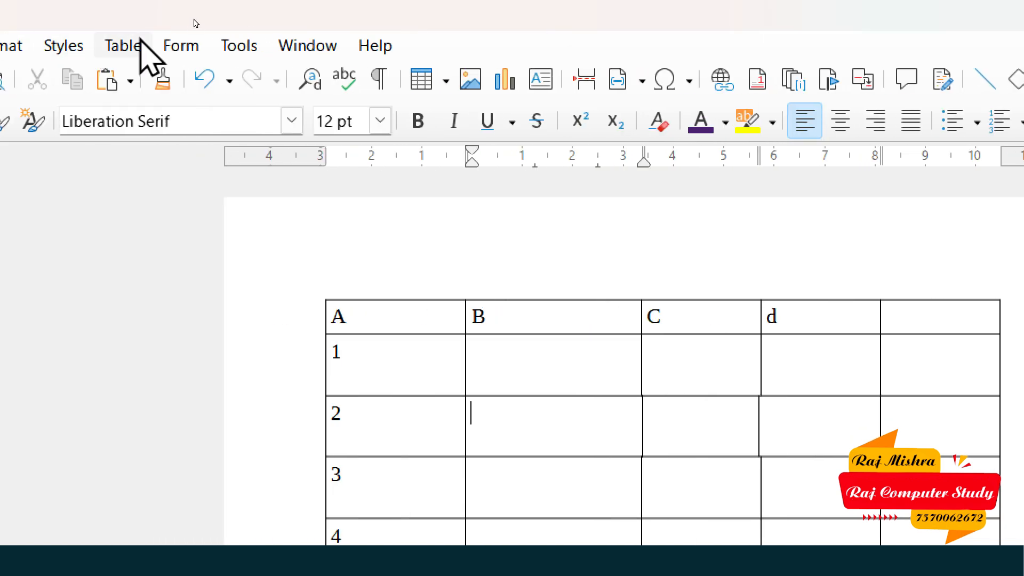
{"action": "left_click", "coordinate": [138, 43]}
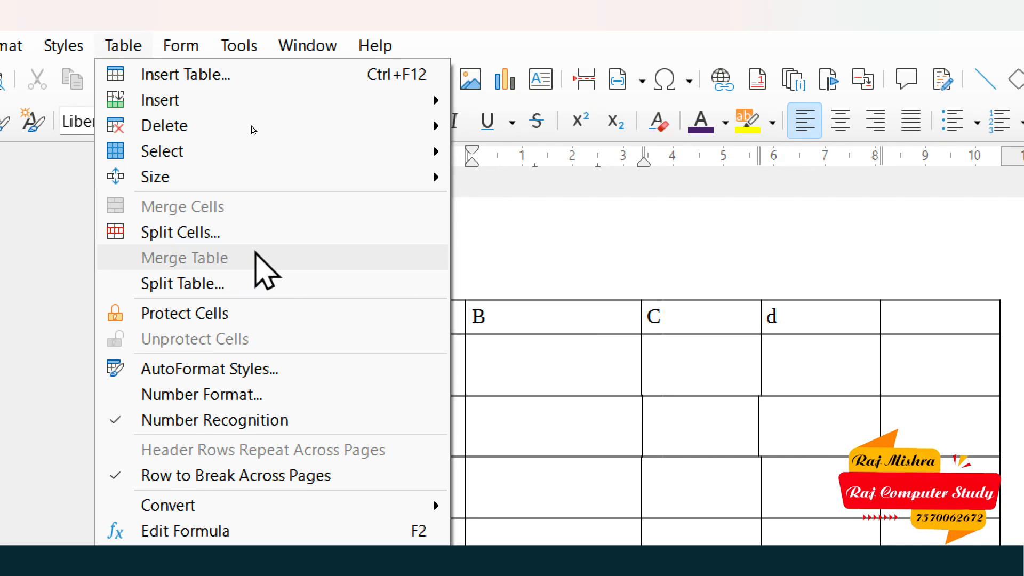
{"action": "left_click", "coordinate": [590, 310]}
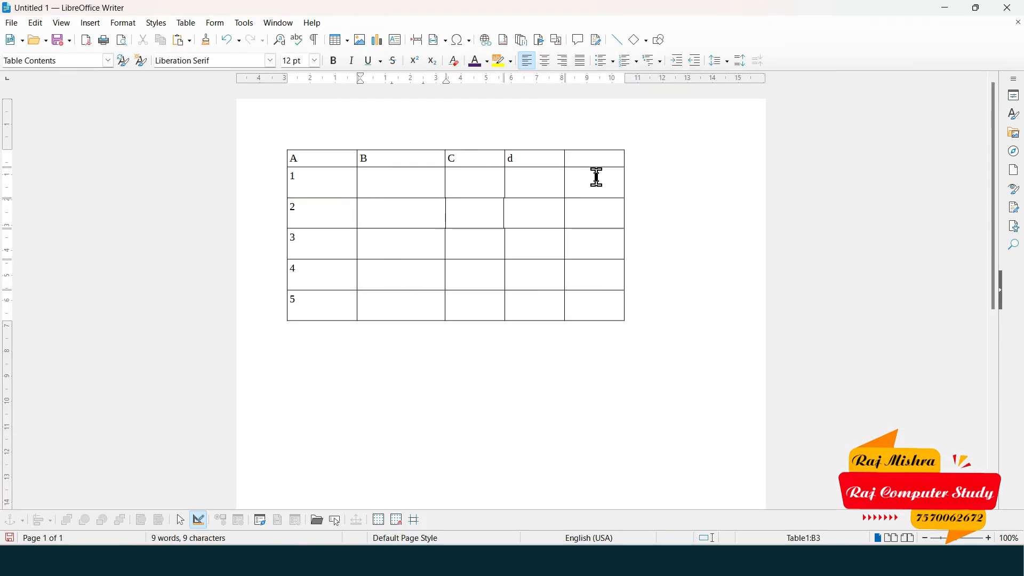
Step: Insert a second table with 2 columns and 2 rows in the Default Table Style directly below the existing table
{"action": "left_click", "coordinate": [345, 339]}
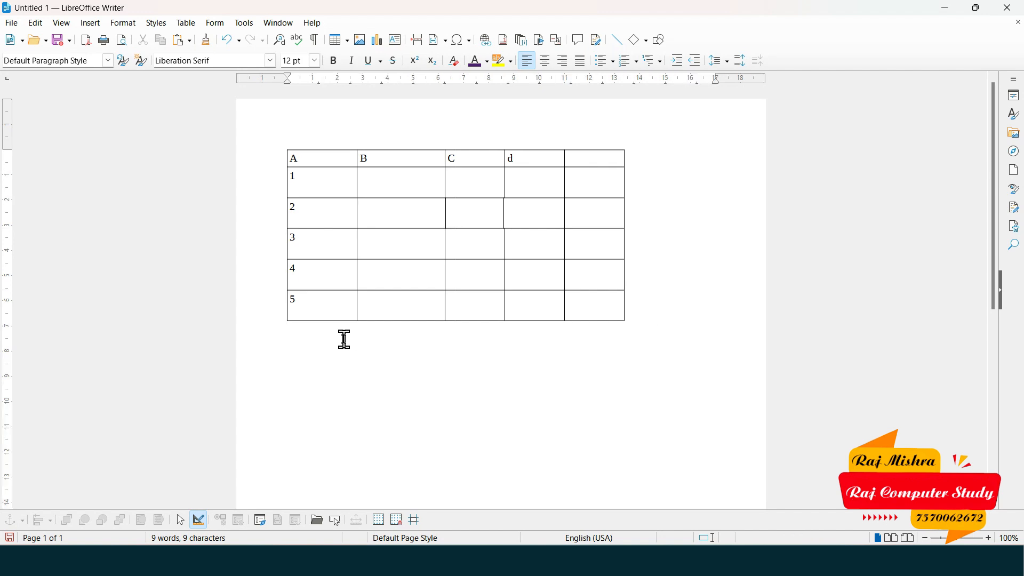
{"action": "left_click", "coordinate": [195, 23]}
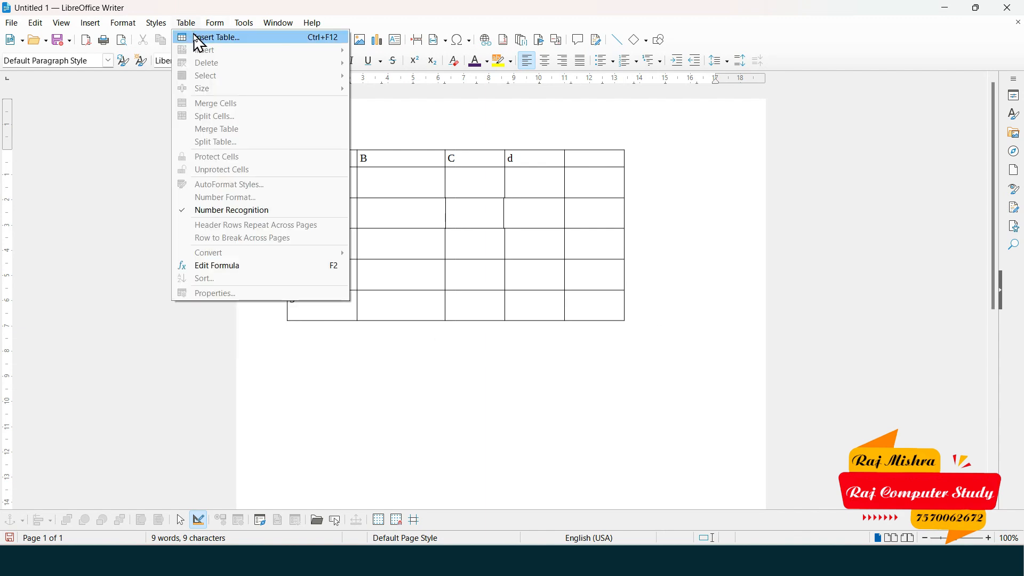
{"action": "left_click", "coordinate": [199, 39]}
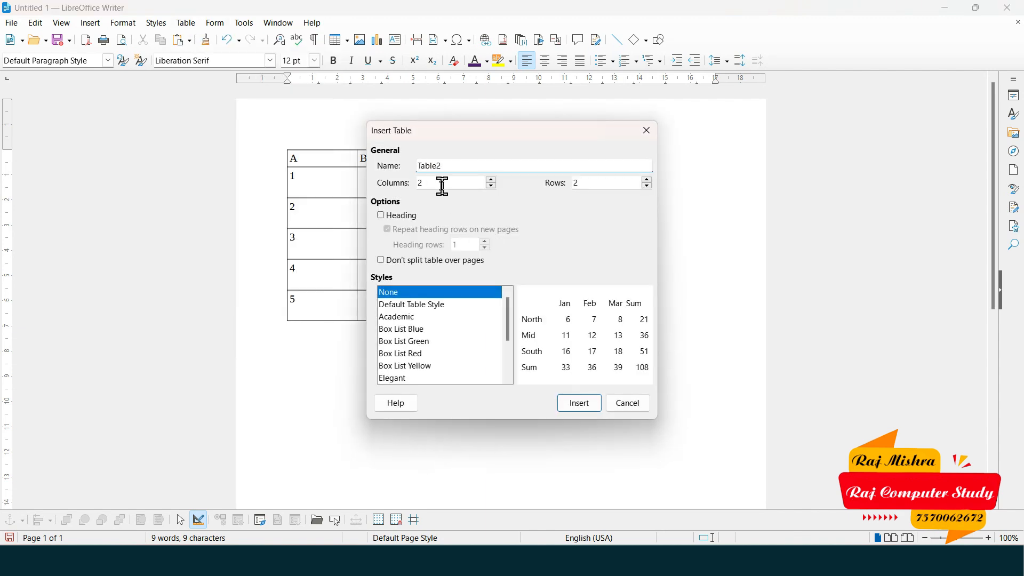
{"action": "left_click_drag", "start_coordinate": [443, 186], "coordinate": [416, 184]}
{"action": "left_click", "coordinate": [442, 308]}
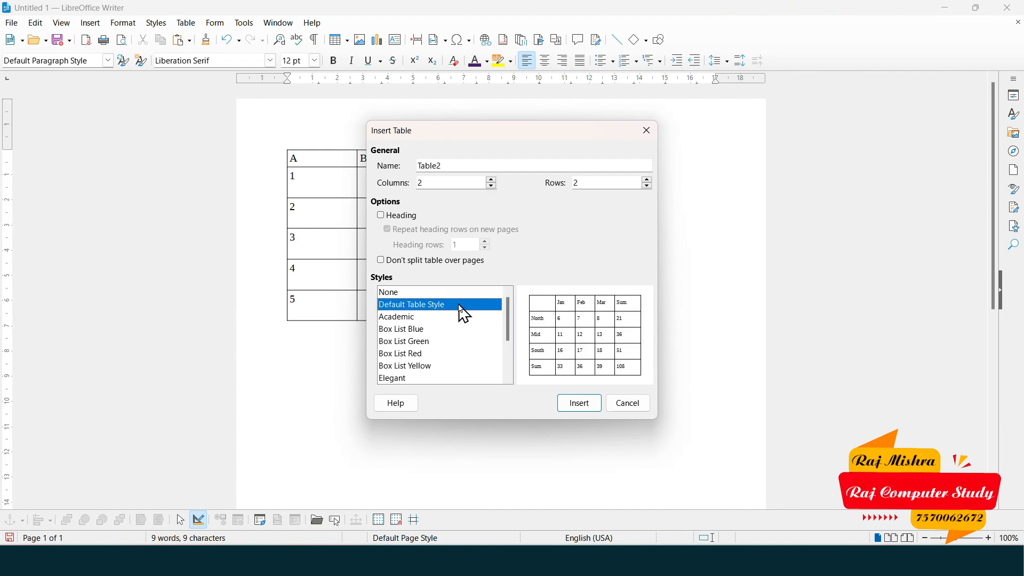
{"action": "left_click", "coordinate": [579, 403]}
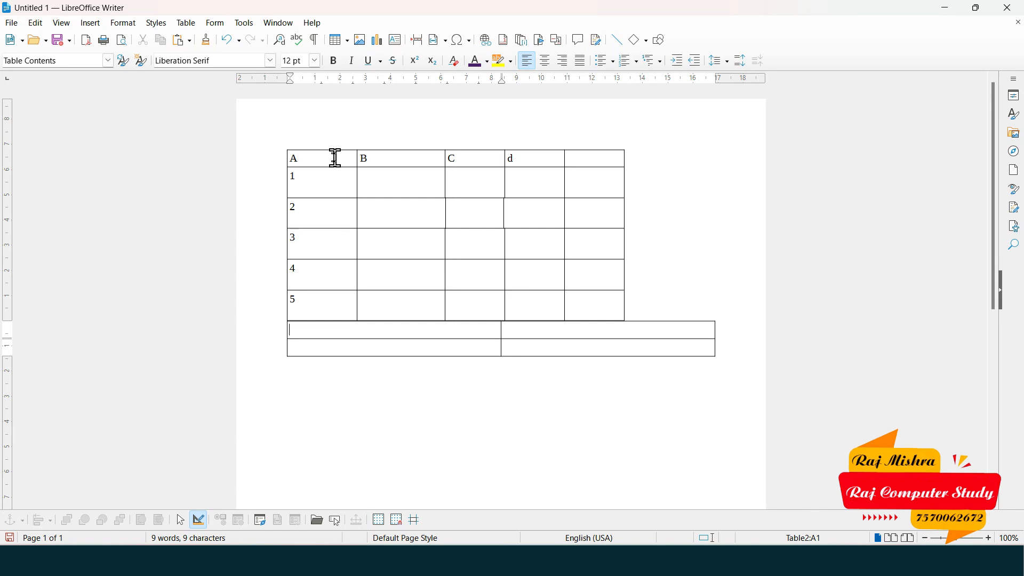
Step: Select column A of the upper table and the first column of the lower table separately to check whether the selection spans both
{"action": "left_click_drag", "start_coordinate": [335, 158], "coordinate": [336, 297]}
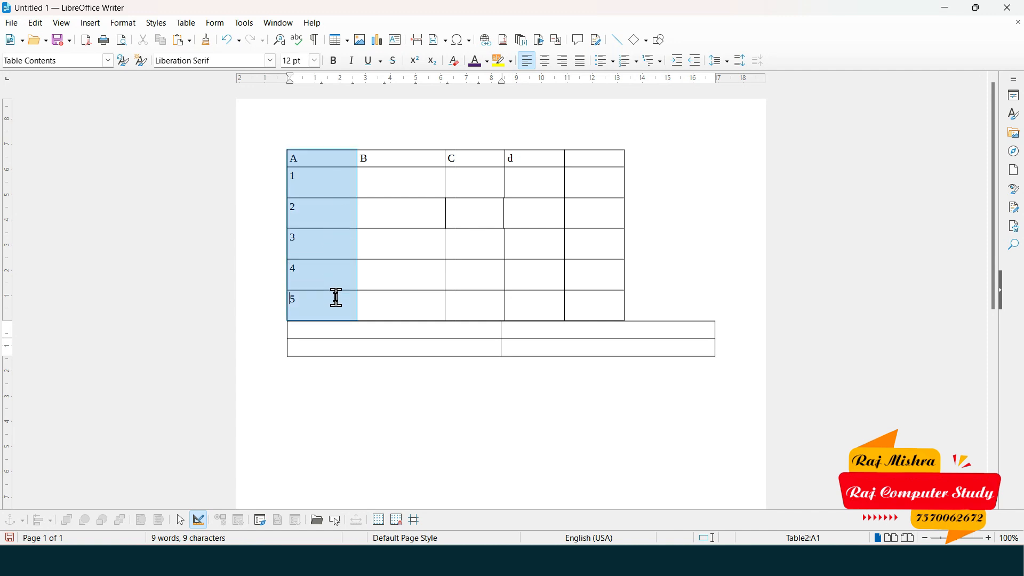
{"action": "left_click", "coordinate": [346, 162]}
{"action": "left_click_drag", "start_coordinate": [345, 163], "coordinate": [343, 357]}
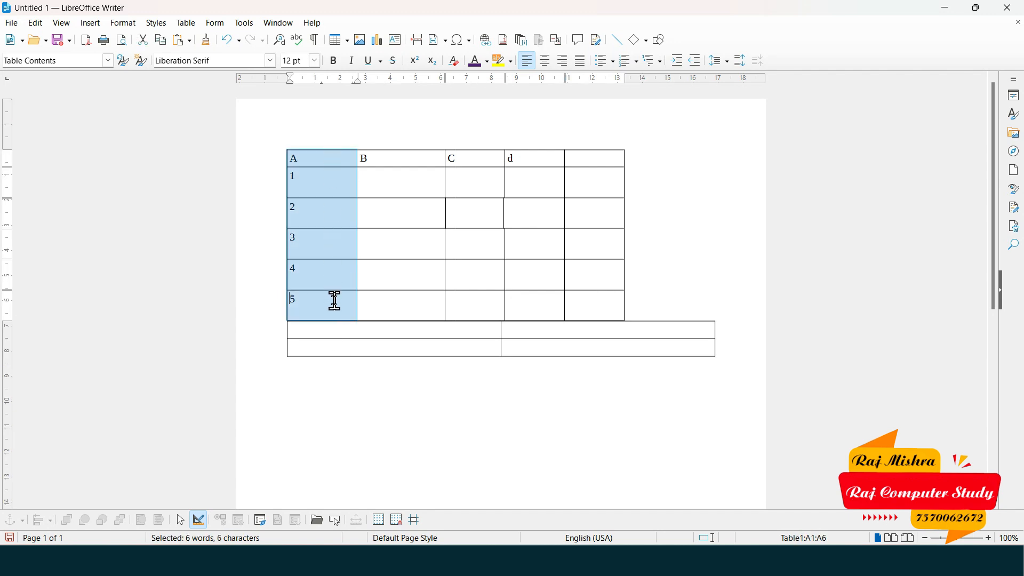
{"action": "left_click", "coordinate": [350, 335]}
{"action": "left_click_drag", "start_coordinate": [350, 335], "coordinate": [350, 391]}
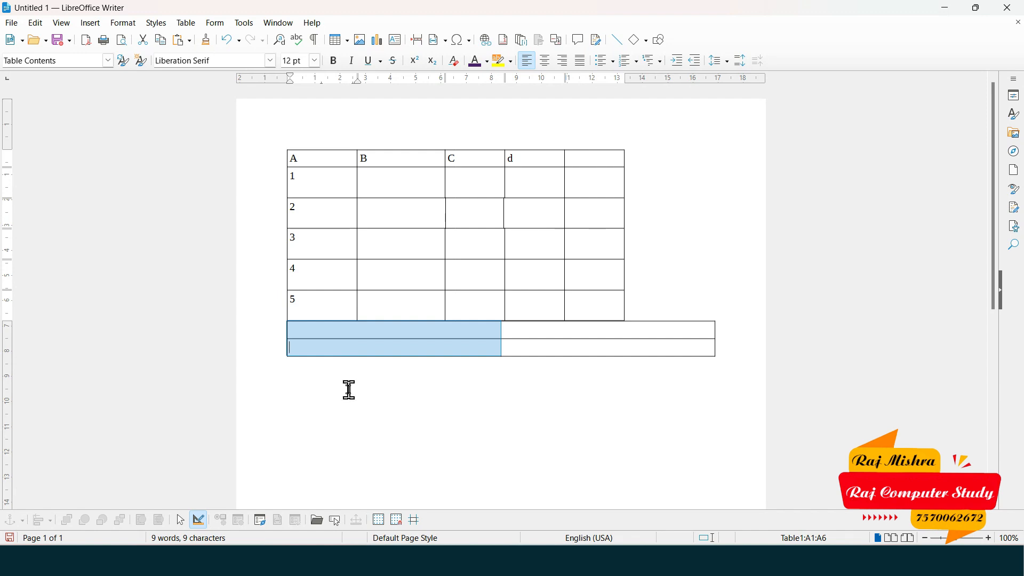
{"action": "left_click_drag", "start_coordinate": [325, 156], "coordinate": [321, 307]}
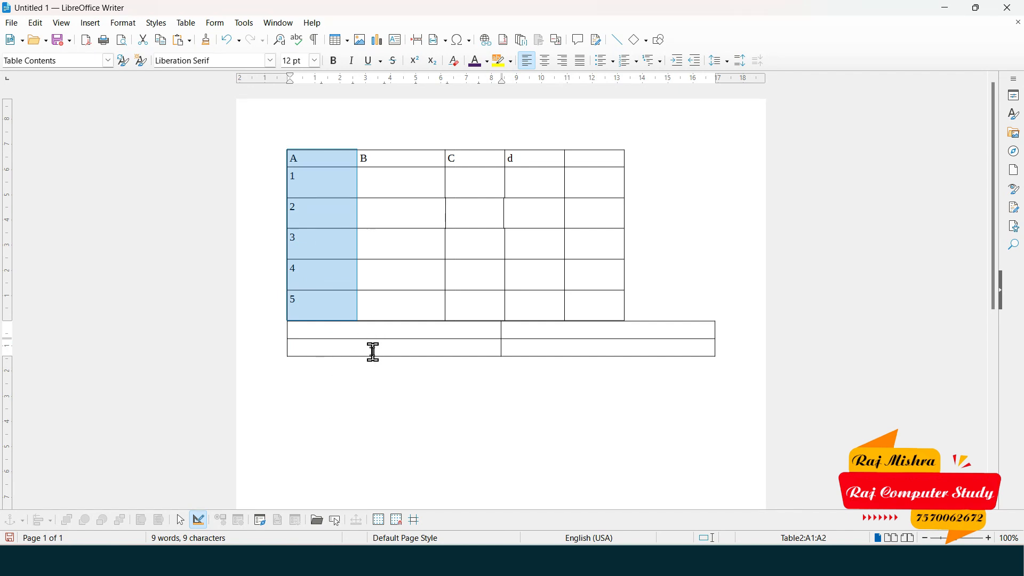
Step: Merge the upper table with the two-column table directly below it
{"action": "left_click", "coordinate": [364, 193]}
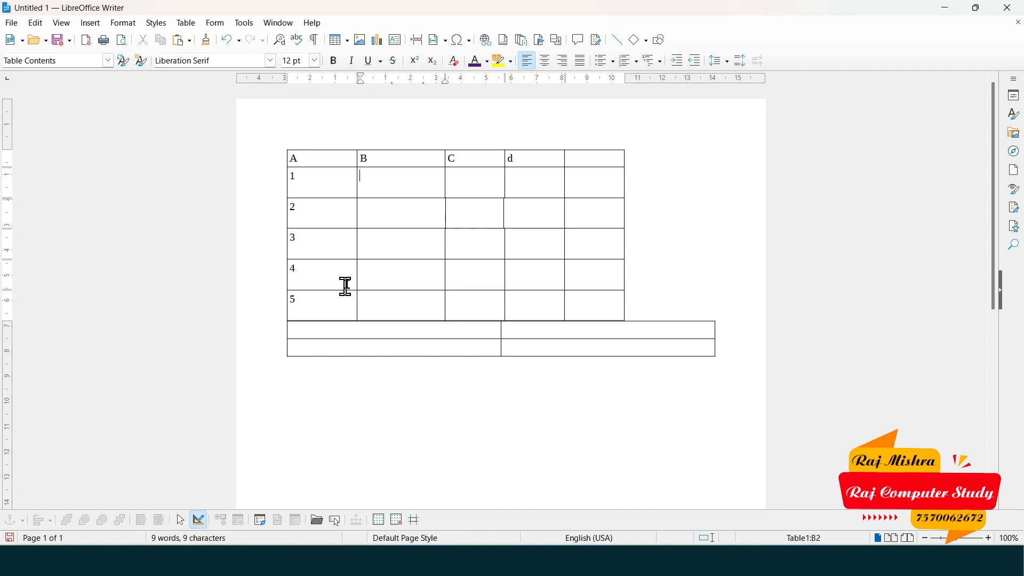
{"action": "left_click", "coordinate": [390, 272]}
{"action": "left_click", "coordinate": [186, 24]}
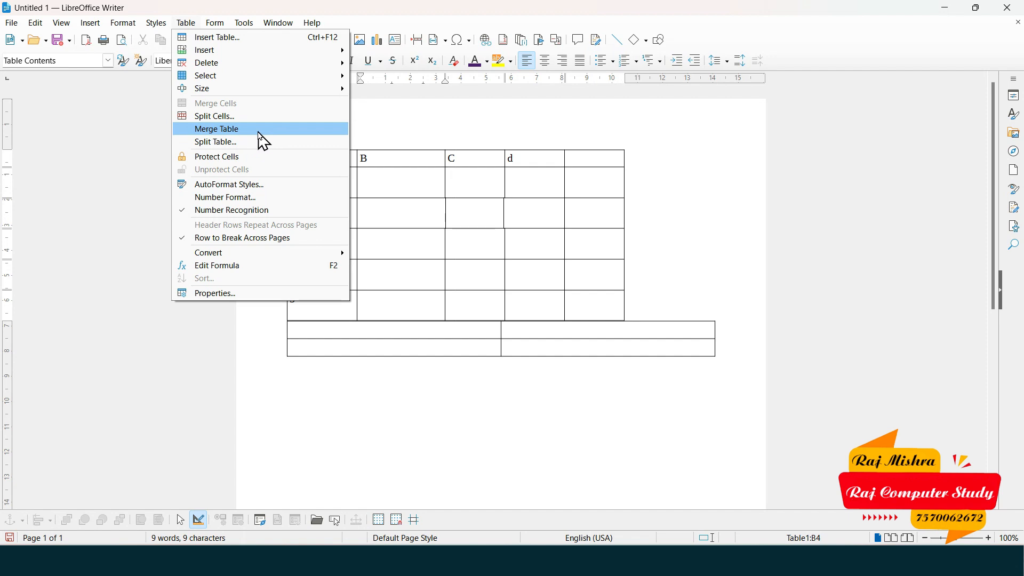
{"action": "left_click", "coordinate": [259, 131]}
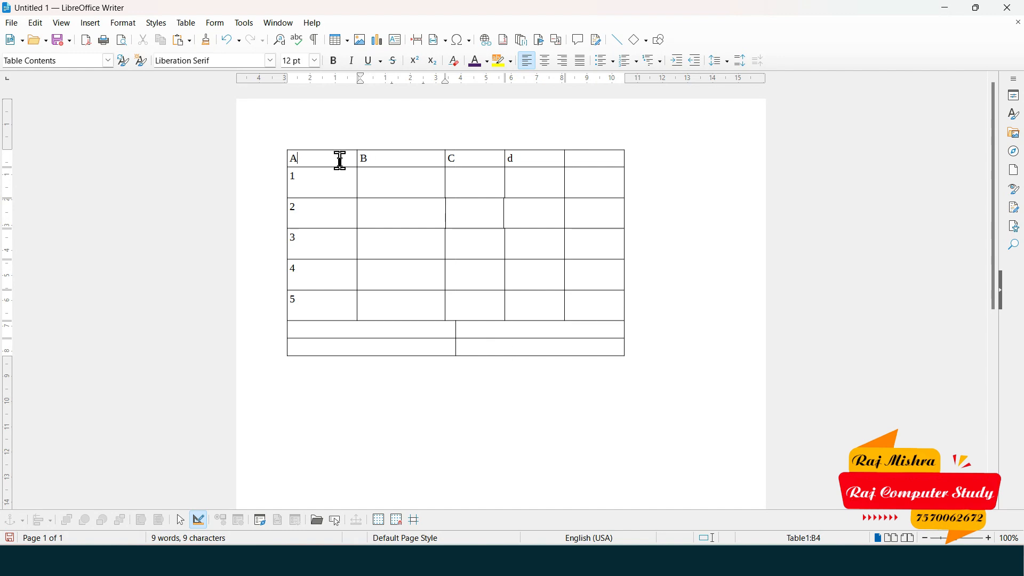
Step: Select the first column from the A cell down to the last row to check the merged table, and review the table commands outside it
{"action": "left_click_drag", "start_coordinate": [338, 160], "coordinate": [321, 344]}
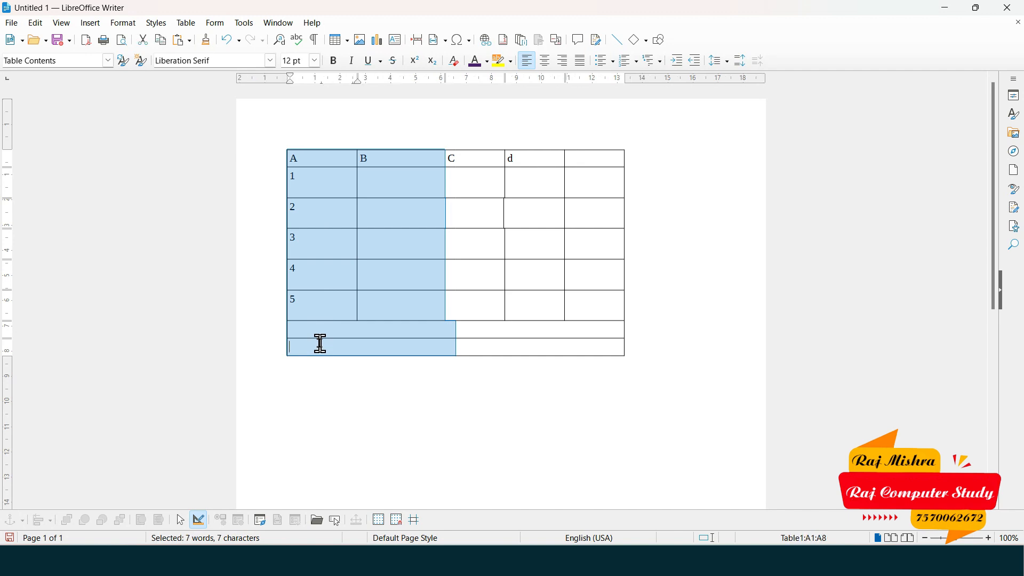
{"action": "left_click", "coordinate": [356, 363]}
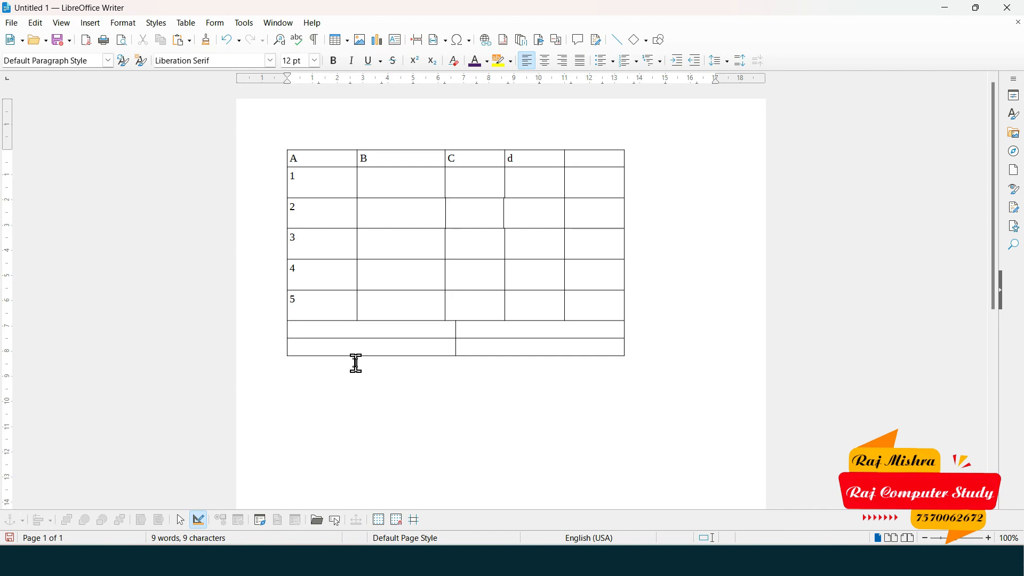
{"action": "left_click", "coordinate": [188, 25]}
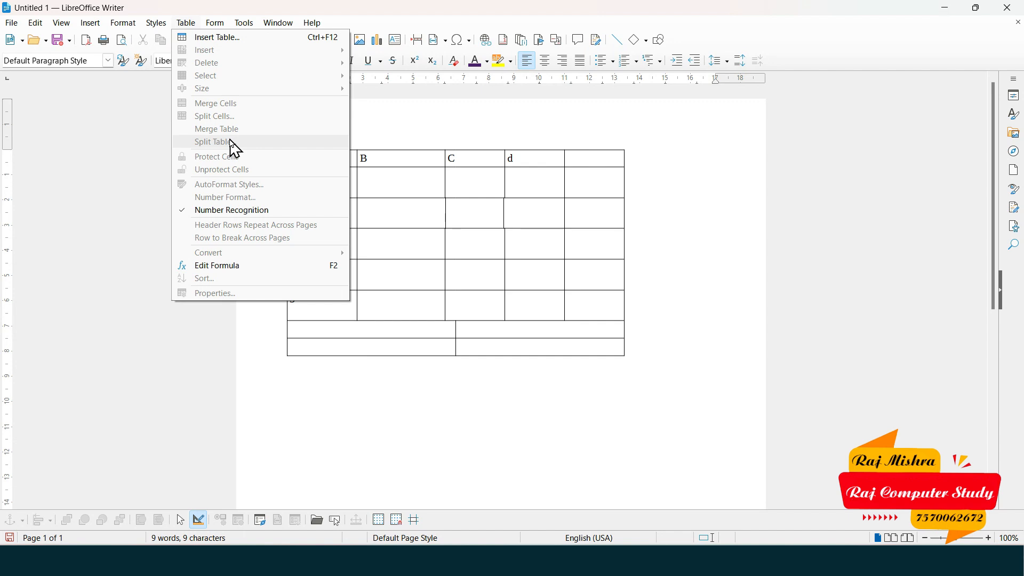
{"action": "left_click", "coordinate": [555, 206]}
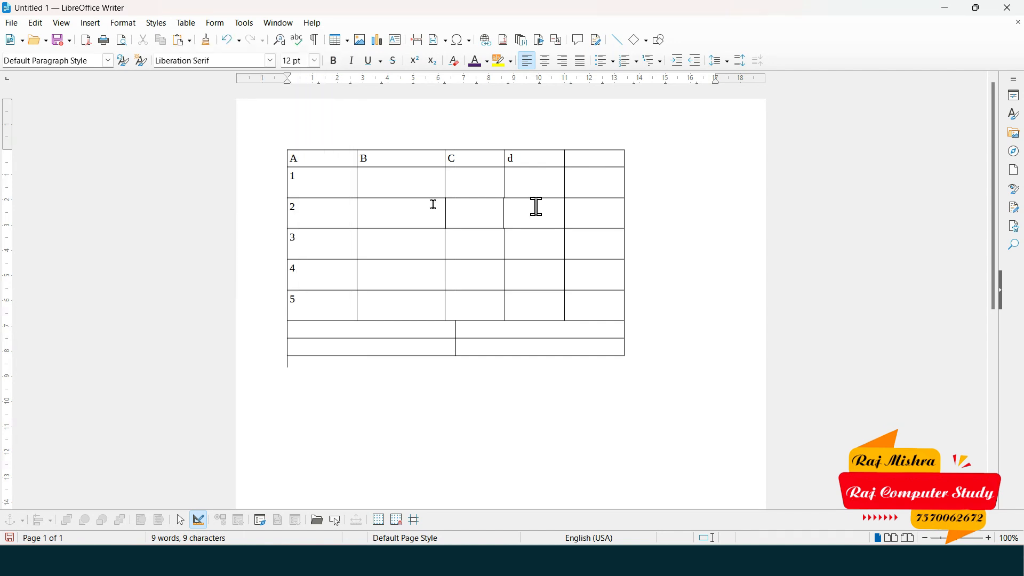
Step: Format the whole header row with the labels A, B, C and d as bold at 20 pt
{"action": "left_click_drag", "start_coordinate": [293, 160], "coordinate": [600, 156]}
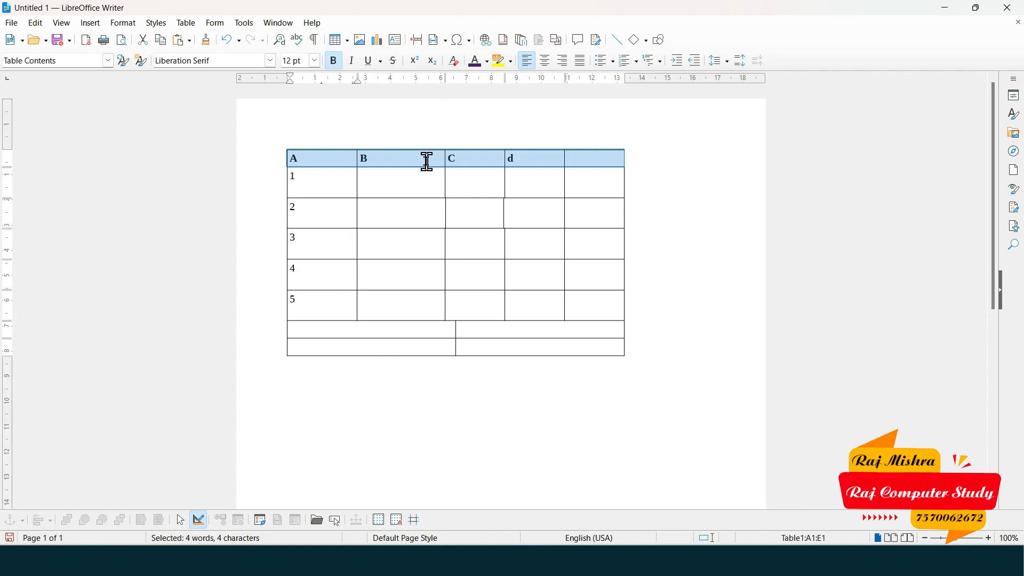
{"action": "key", "text": "ctrl+]"}
{"action": "key", "text": "ctrl+]"}
{"action": "key", "text": "ctrl+]"}
{"action": "key", "text": "ctrl+]"}
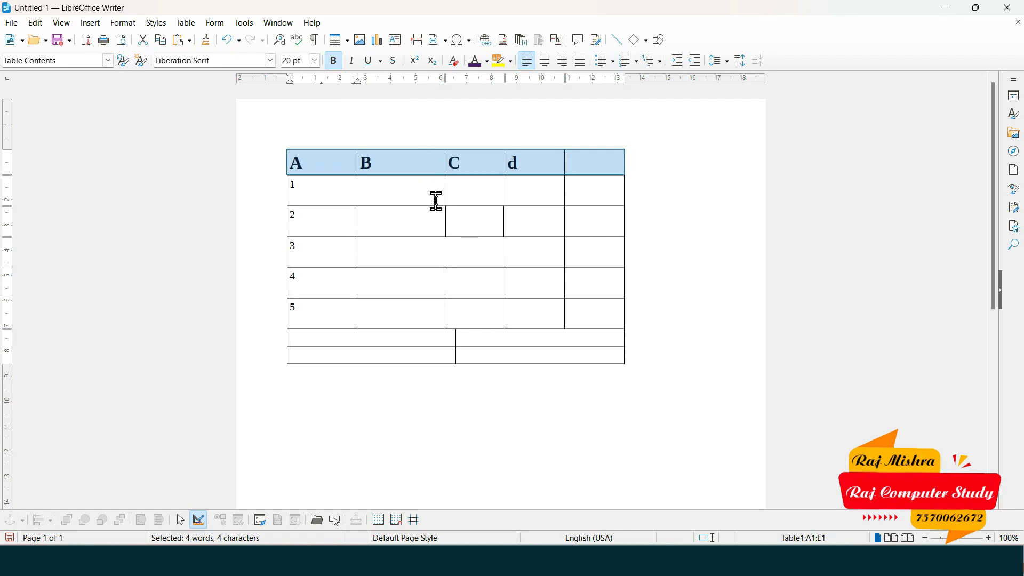
Step: Split the table above row 3, using the Copy heading mode so both tables carry the header row
{"action": "left_click", "coordinate": [391, 270]}
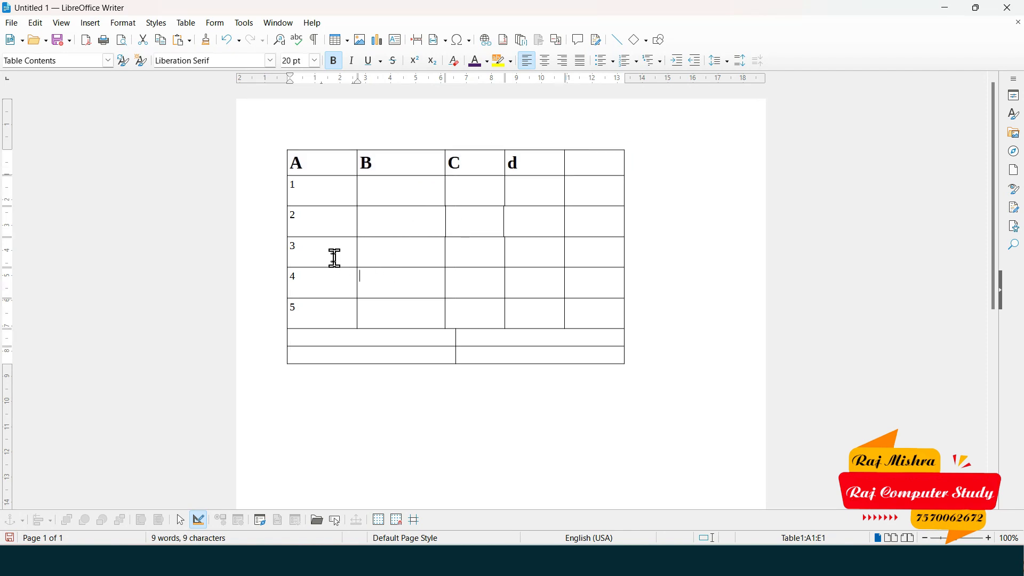
{"action": "left_click", "coordinate": [293, 253]}
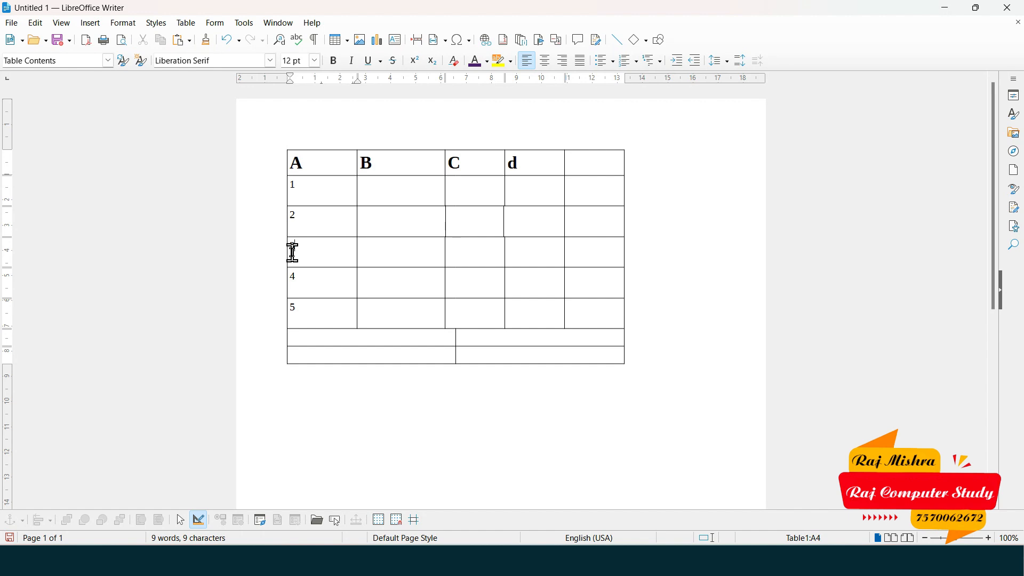
{"action": "type", "text": "3"}
{"action": "left_click", "coordinate": [186, 23]}
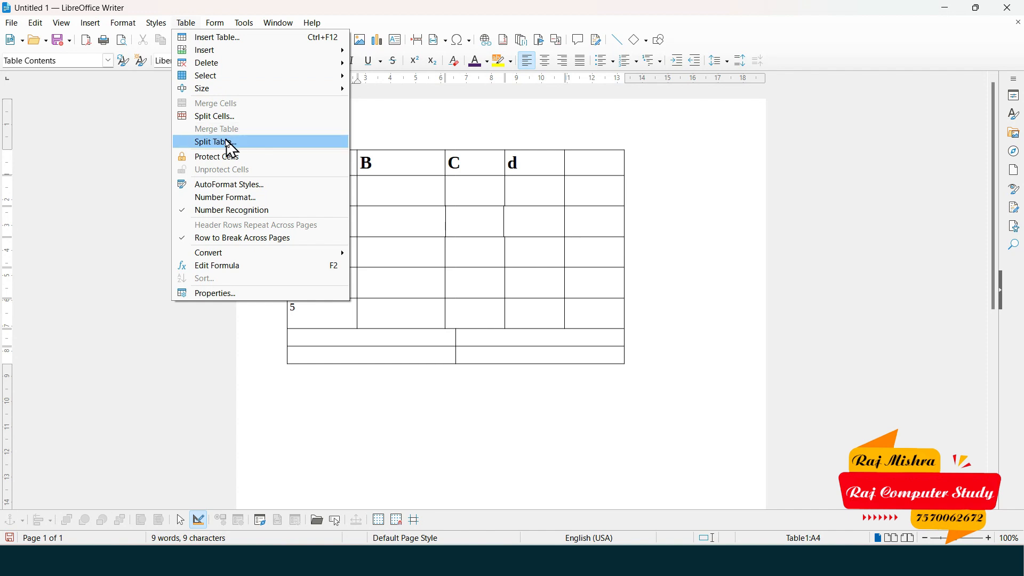
{"action": "left_click", "coordinate": [254, 153]}
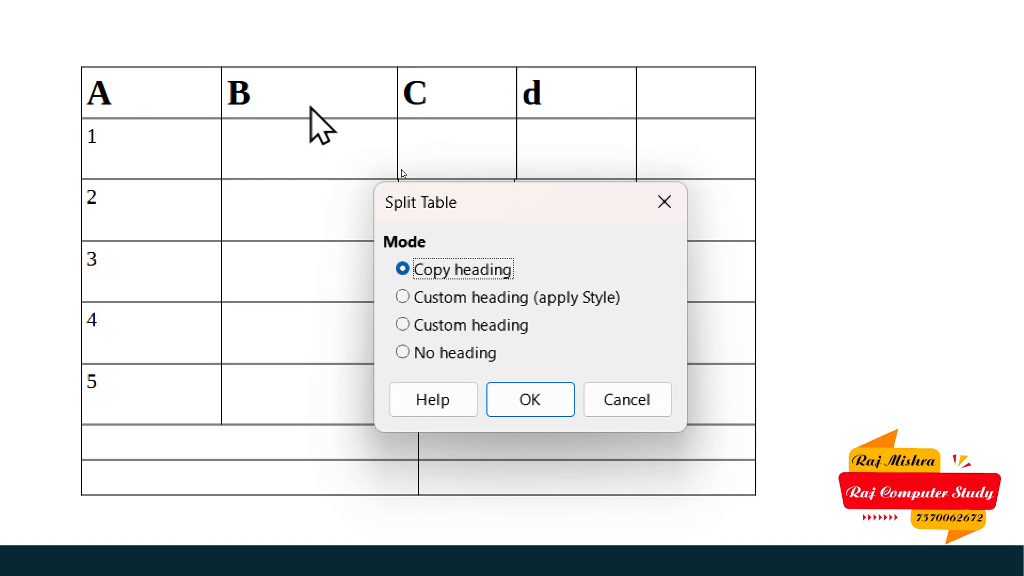
{"action": "left_click", "coordinate": [560, 299]}
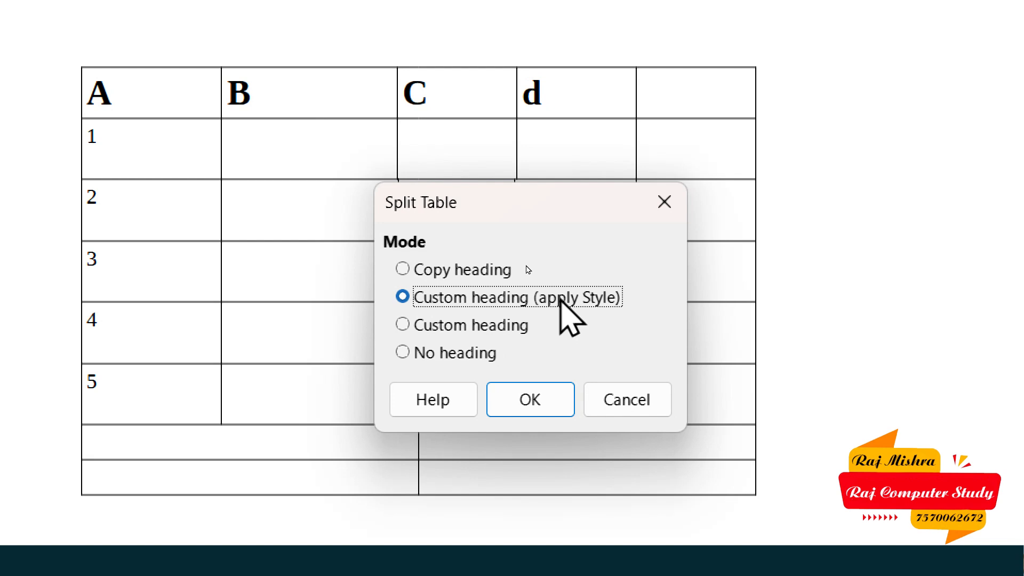
{"action": "left_click", "coordinate": [440, 331]}
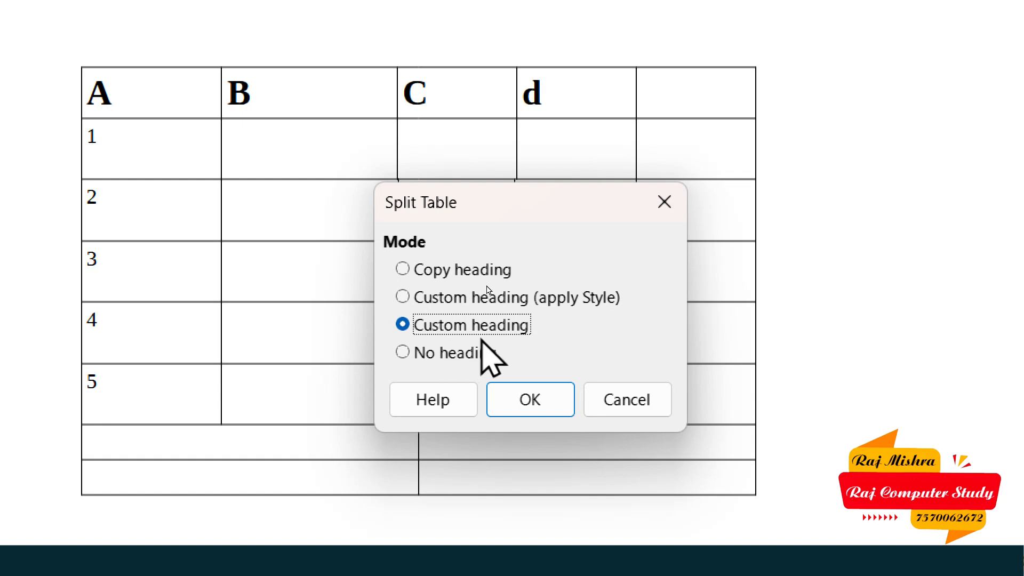
{"action": "left_click", "coordinate": [476, 356]}
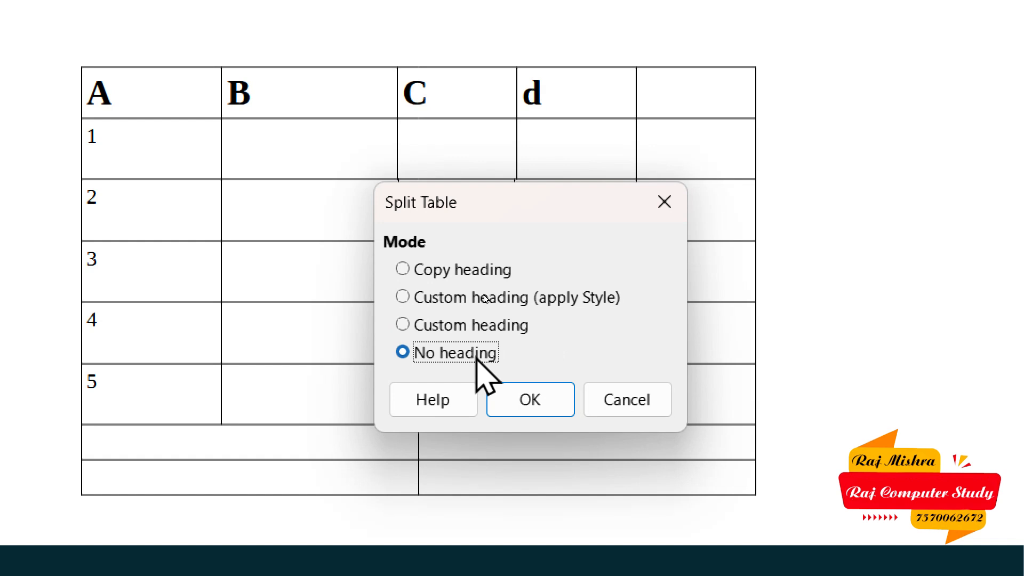
{"action": "left_click", "coordinate": [483, 273]}
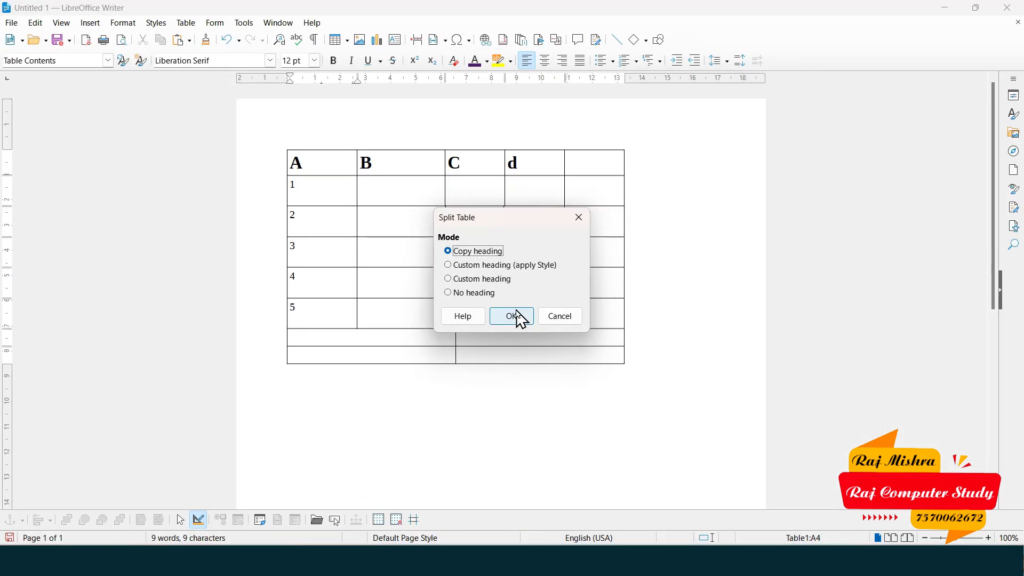
{"action": "left_click", "coordinate": [515, 317]}
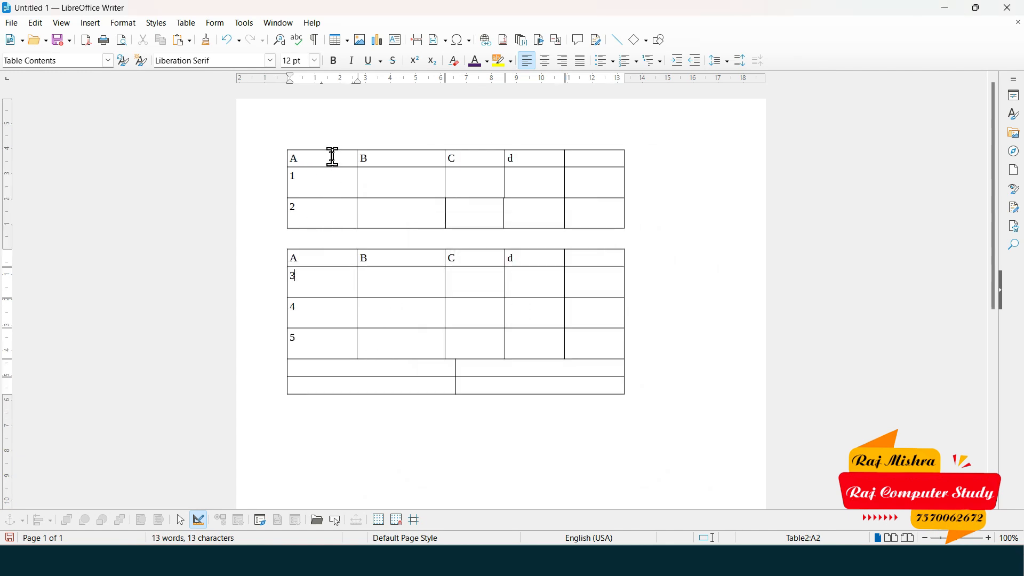
Step: Select cells across the upper and lower tables in turn to check the split and the copied header row
{"action": "left_click_drag", "start_coordinate": [332, 157], "coordinate": [567, 208]}
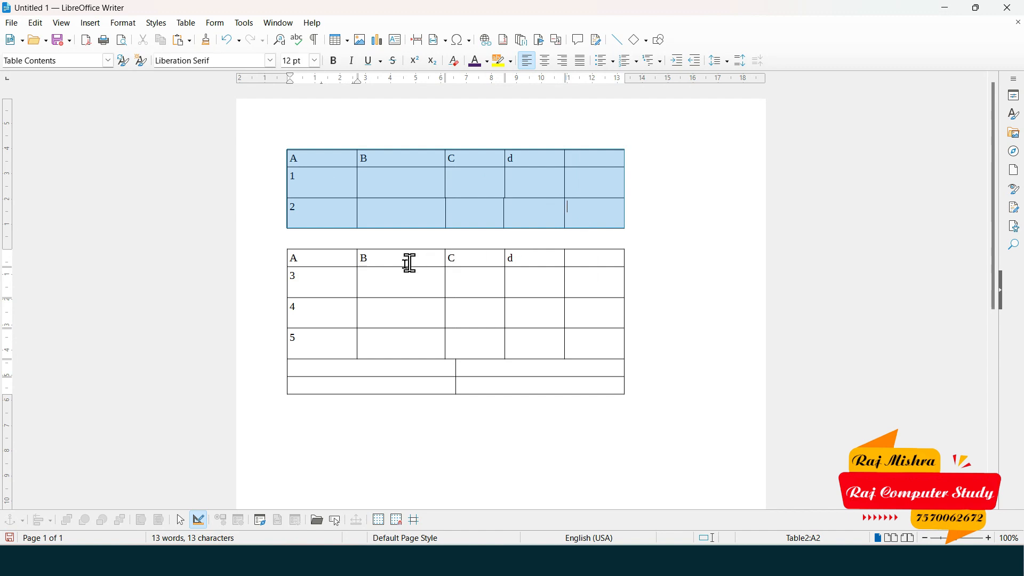
{"action": "left_click_drag", "start_coordinate": [336, 286], "coordinate": [522, 381]}
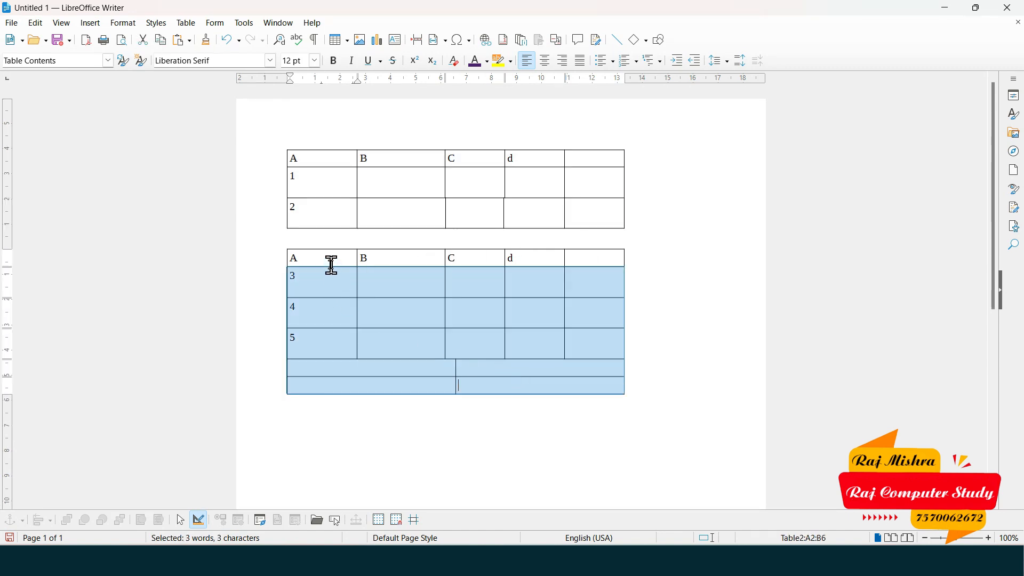
{"action": "left_click_drag", "start_coordinate": [330, 265], "coordinate": [565, 272]}
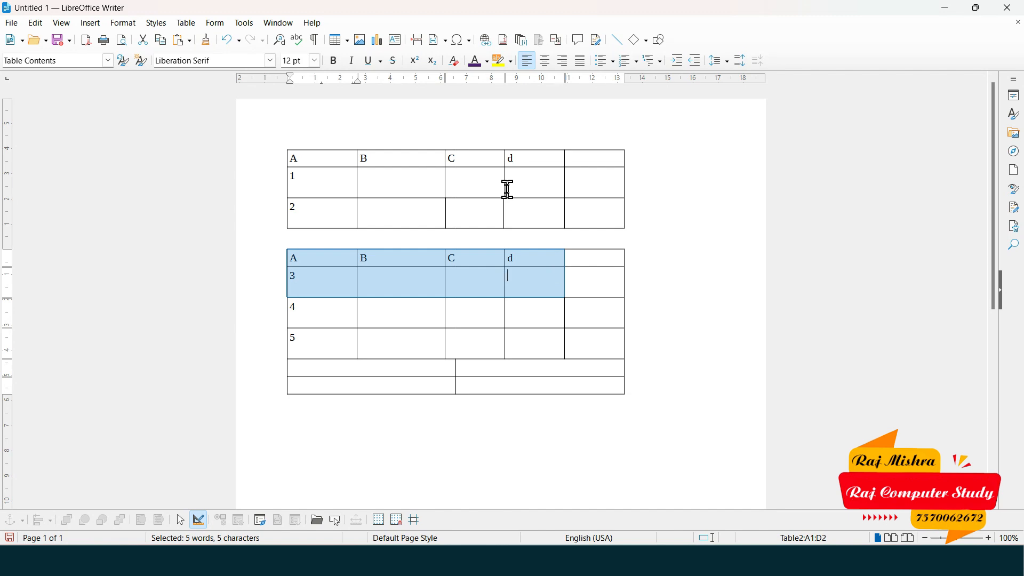
{"action": "left_click", "coordinate": [188, 24]}
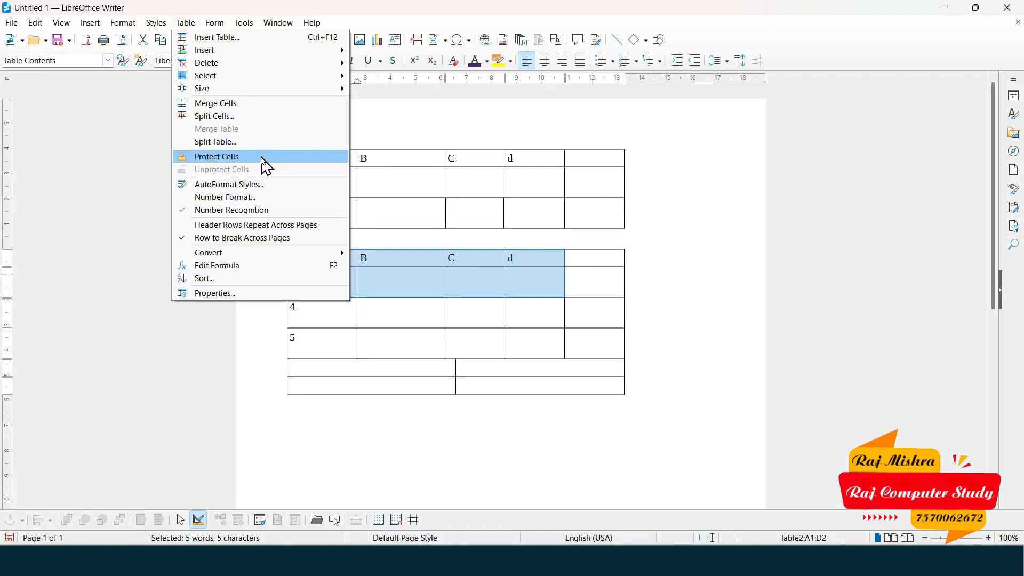
{"action": "left_click", "coordinate": [453, 195]}
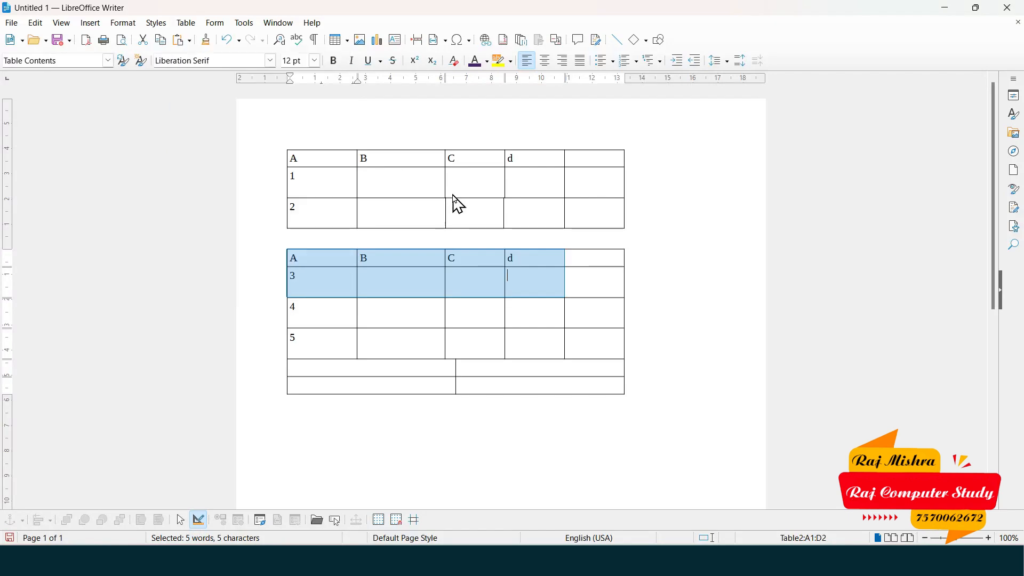
Step: Protect all cells of the upper table, from the A header to the last cell of row 2
{"action": "left_click", "coordinate": [299, 158]}
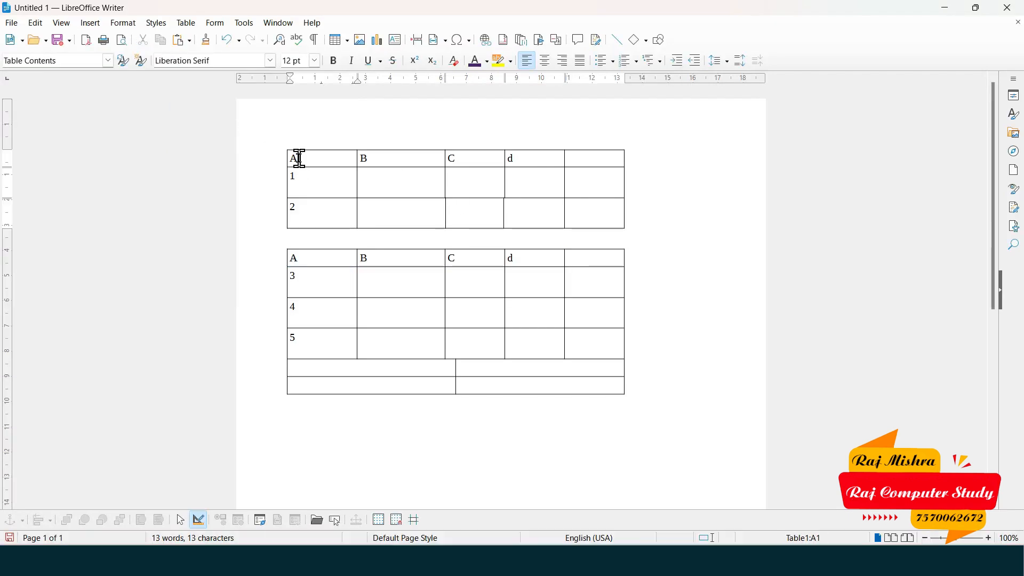
{"action": "left_click_drag", "start_coordinate": [298, 158], "coordinate": [597, 217]}
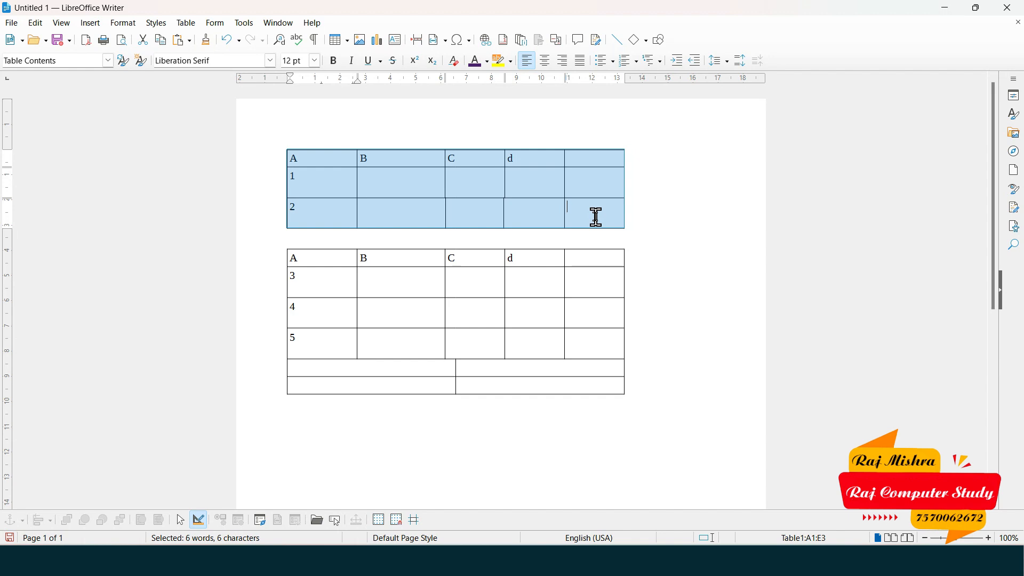
{"action": "left_click", "coordinate": [189, 23]}
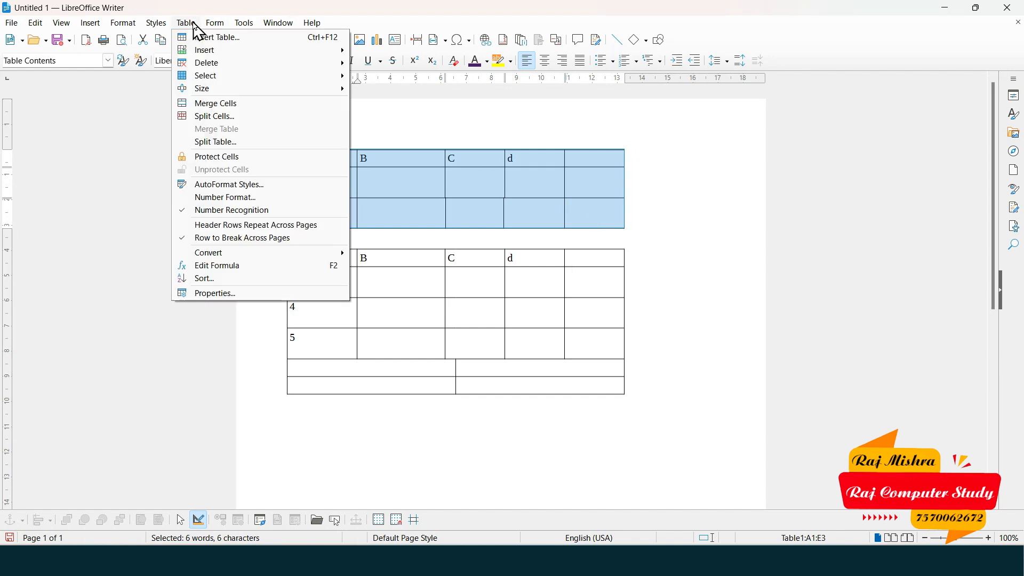
{"action": "left_click", "coordinate": [265, 163]}
Step: Try to enter text in the protected cell under header B in row 1 of the upper table
{"action": "key", "text": "Left"}
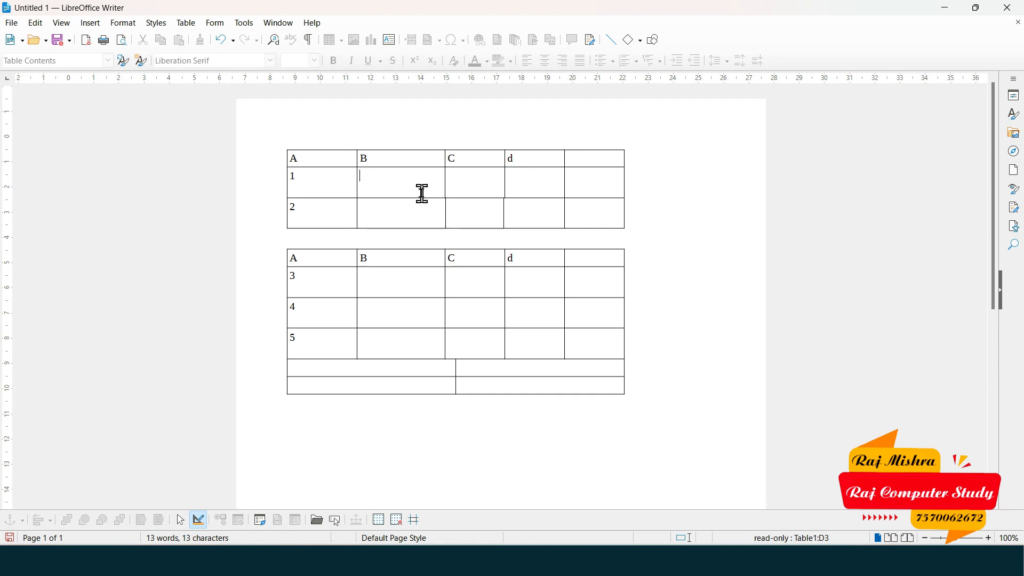
{"action": "key", "text": "a"}
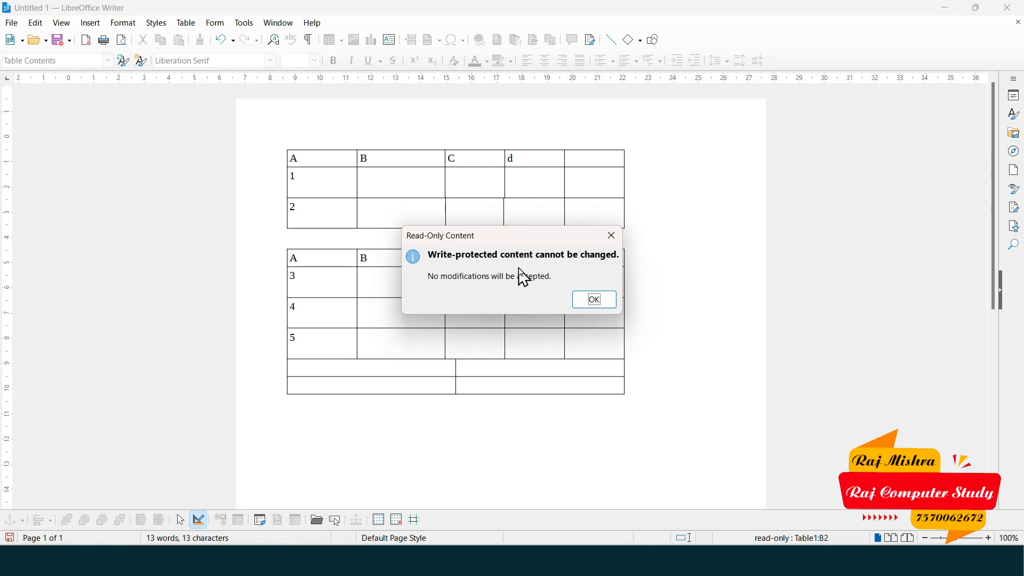
{"action": "left_click", "coordinate": [597, 300]}
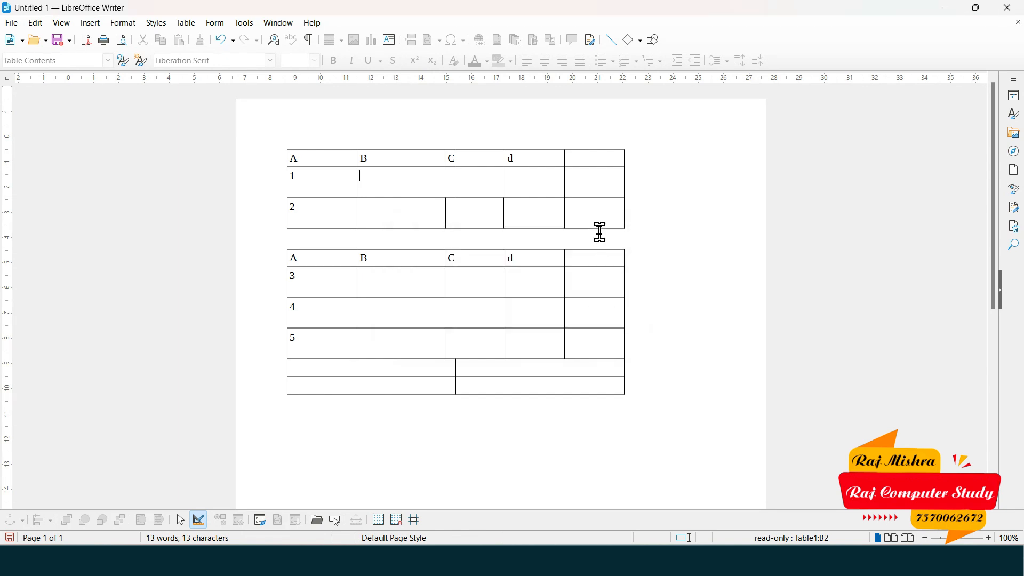
Step: Remove the cell protection from the whole upper table
{"action": "left_click_drag", "start_coordinate": [597, 221], "coordinate": [314, 165]}
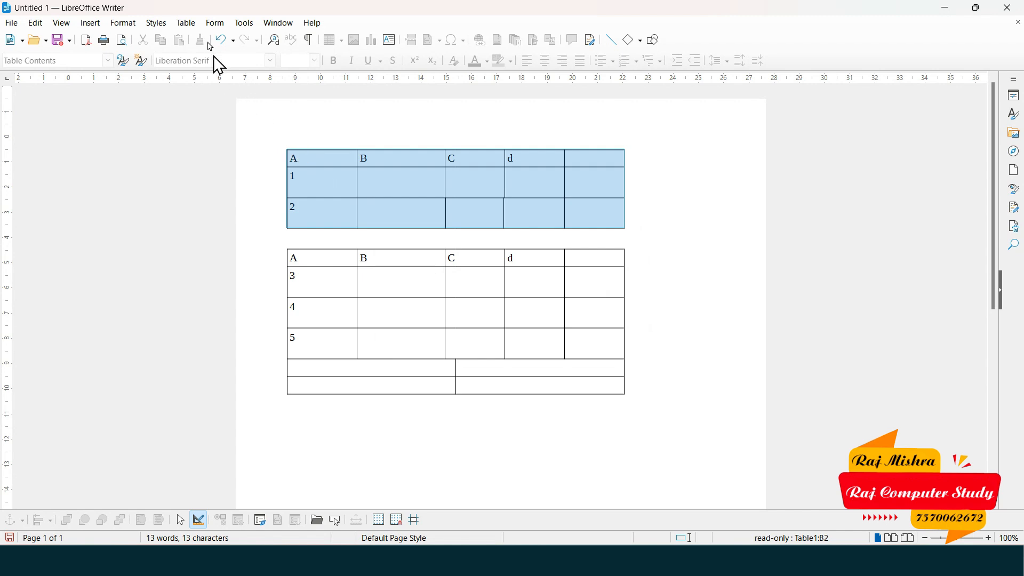
{"action": "left_click", "coordinate": [188, 23]}
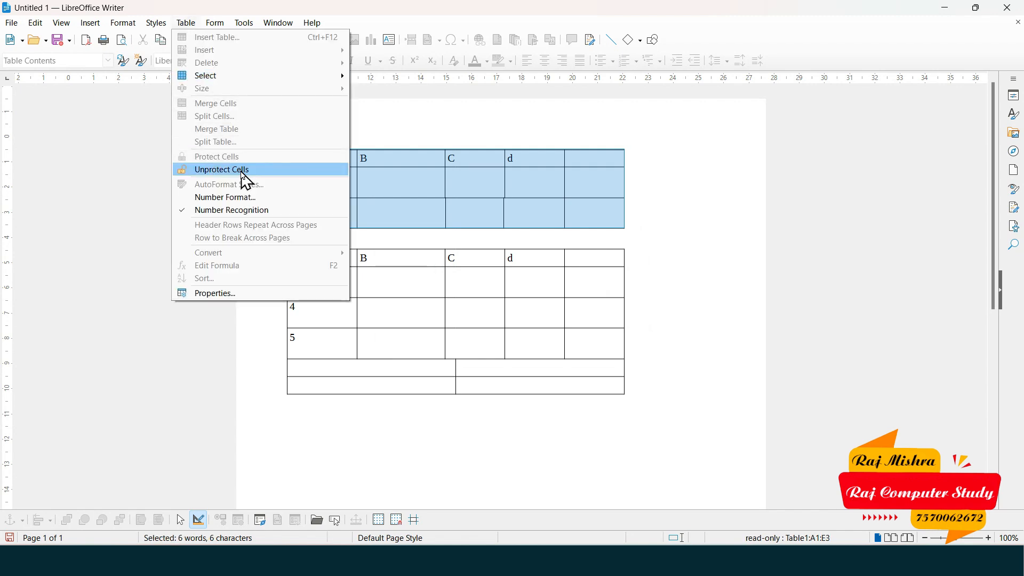
{"action": "left_click", "coordinate": [256, 171]}
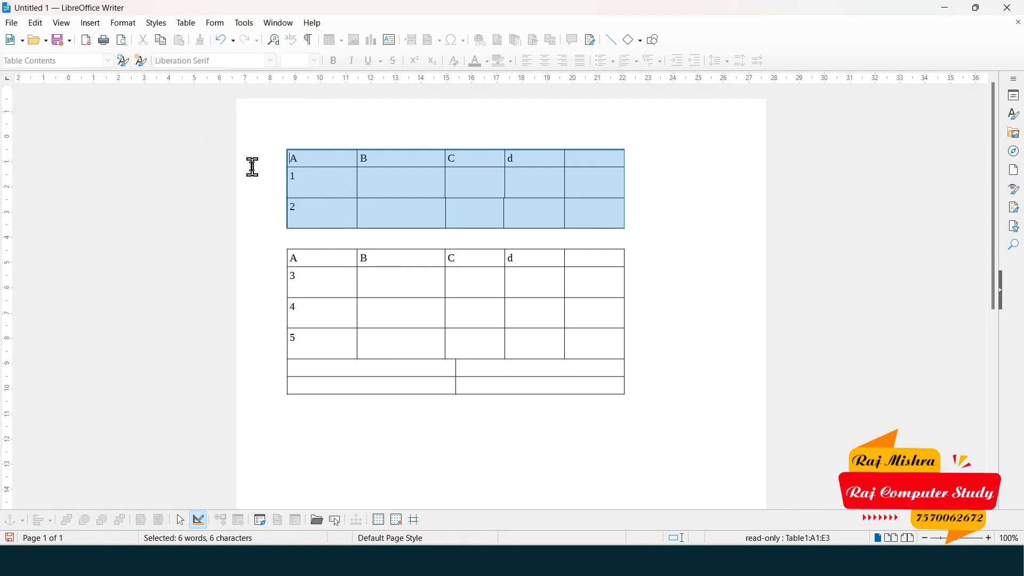
Step: Test editing by entering "sfsfsdf" in the cell under header B in row 1, and erase it again
{"action": "left_click", "coordinate": [382, 181]}
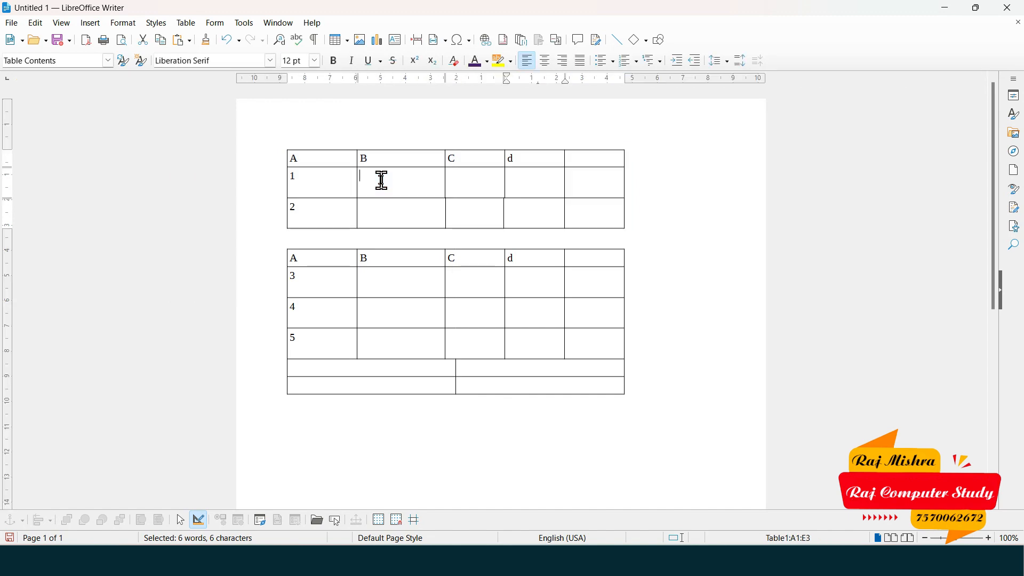
{"action": "type", "text": "sfsfsdf"}
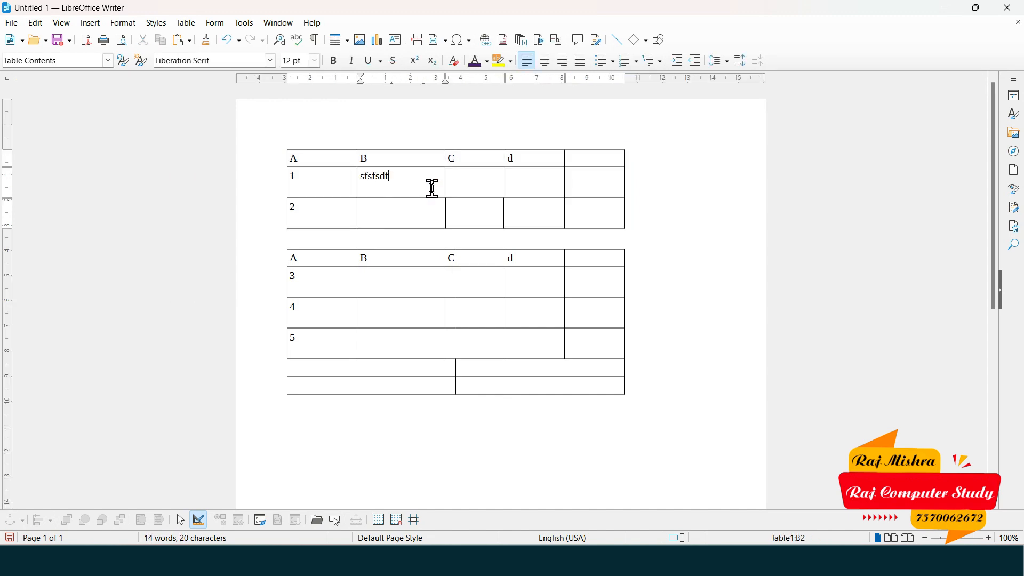
{"action": "key", "text": "BackSpace"}
{"action": "key", "text": "BackSpace"}
{"action": "key", "text": "BackSpace"}
{"action": "key", "text": "BackSpace"}
{"action": "key", "text": "BackSpace"}
{"action": "key", "text": "BackSpace"}
{"action": "key", "text": "BackSpace"}
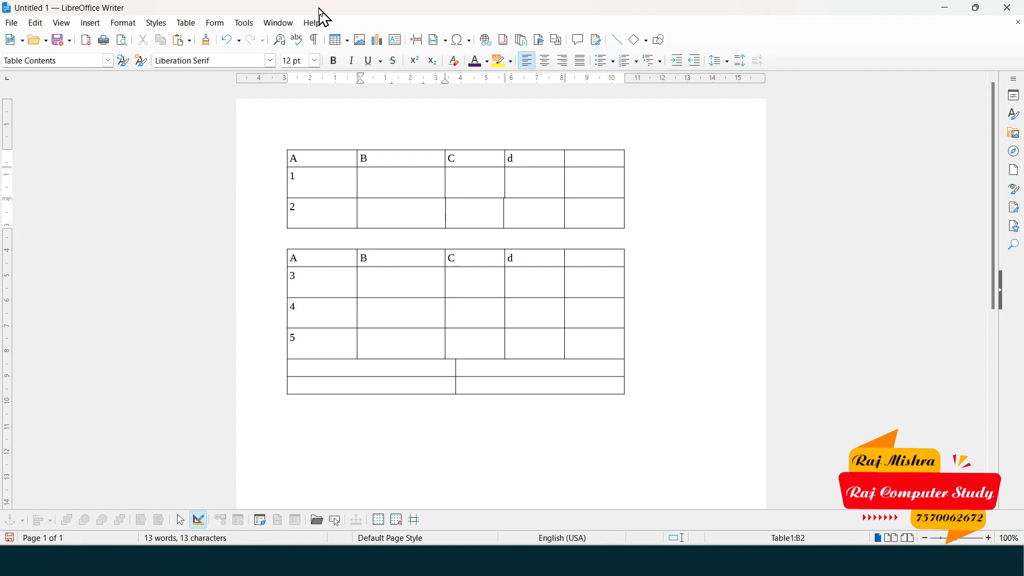
Step: Preview the AutoFormat styles Box List Blue and Box List Green for the upper table without applying one
{"action": "left_click", "coordinate": [197, 24]}
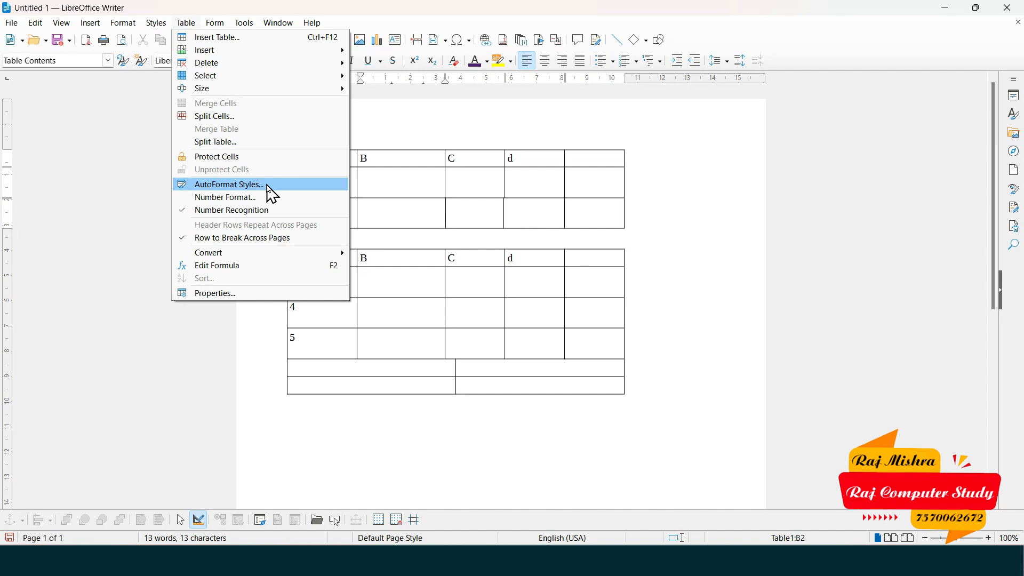
{"action": "left_click", "coordinate": [417, 200]}
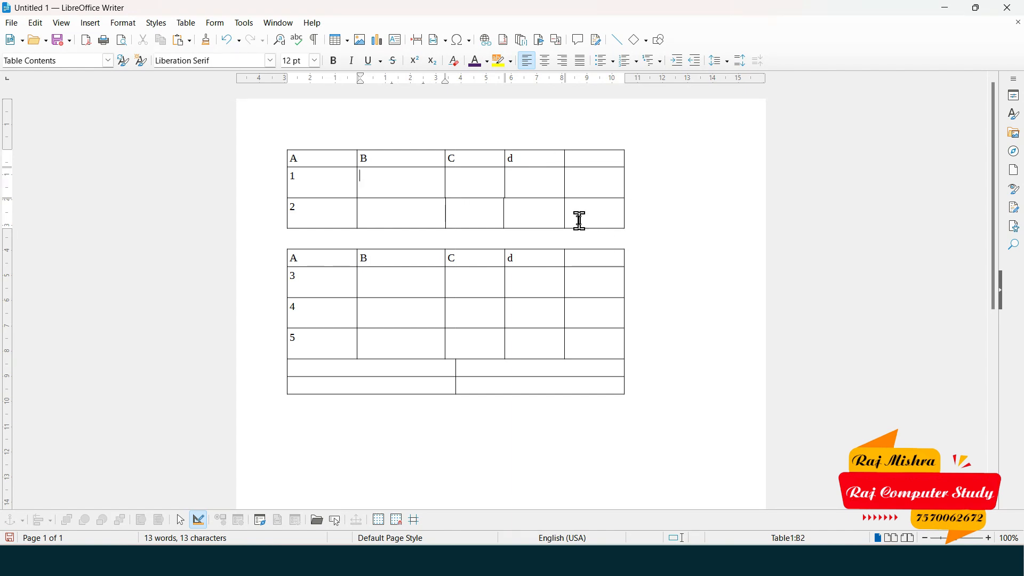
{"action": "left_click", "coordinate": [196, 24]}
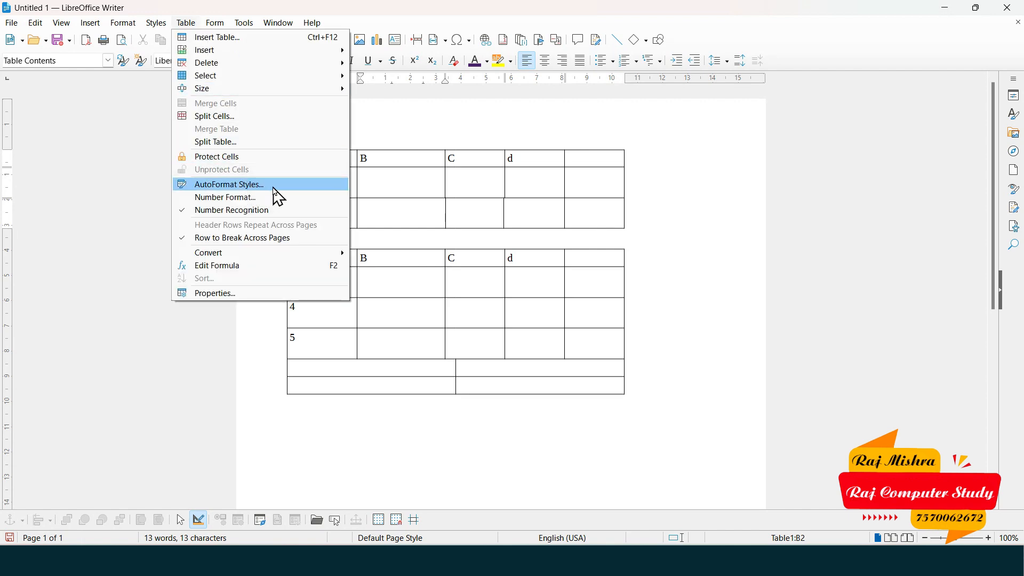
{"action": "left_click", "coordinate": [276, 192]}
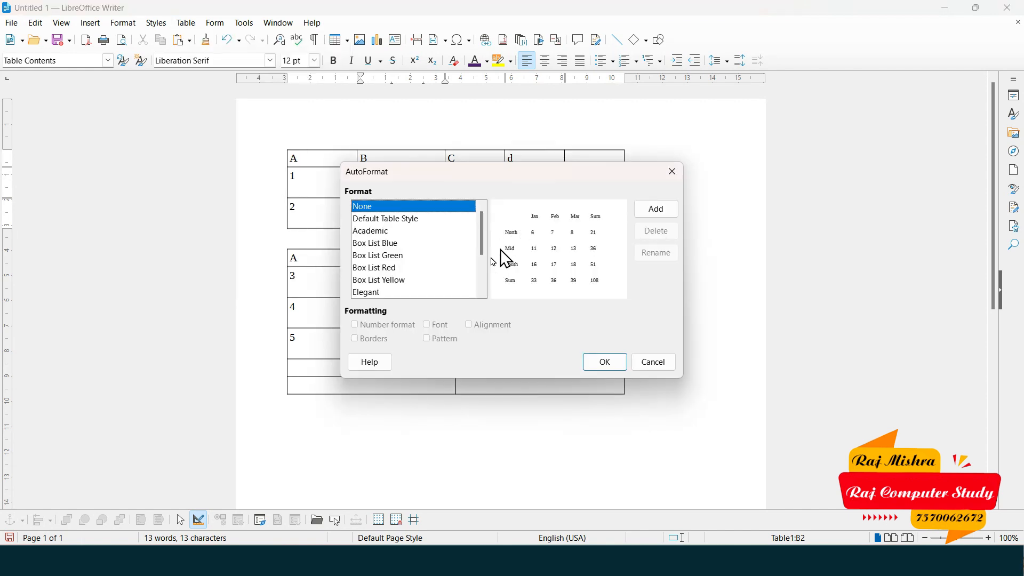
{"action": "left_click", "coordinate": [394, 244]}
{"action": "left_click", "coordinate": [397, 256]}
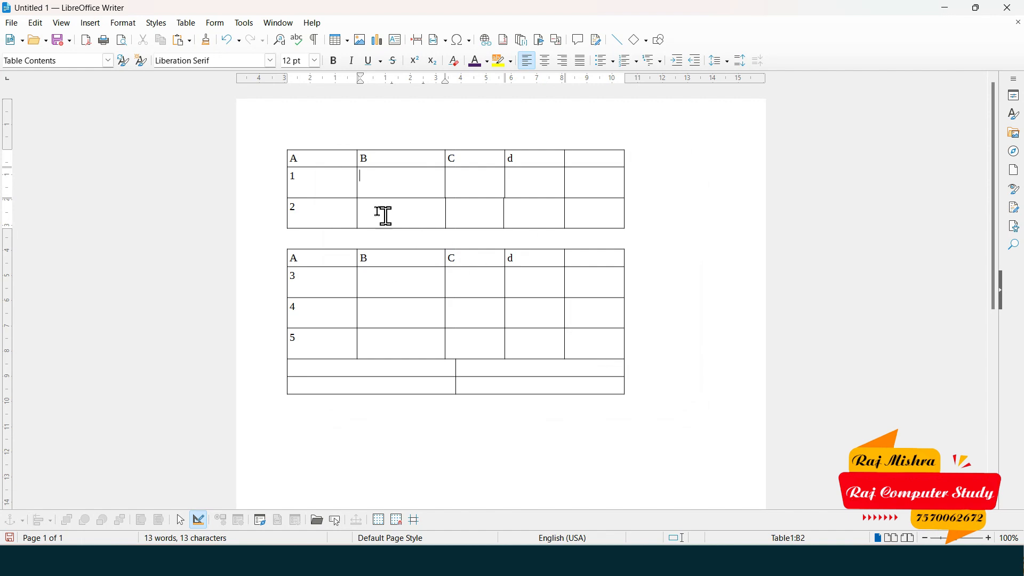
Step: View the number format options for all cells of the upper table and review the remaining table commands
{"action": "left_click_drag", "start_coordinate": [331, 161], "coordinate": [592, 213]}
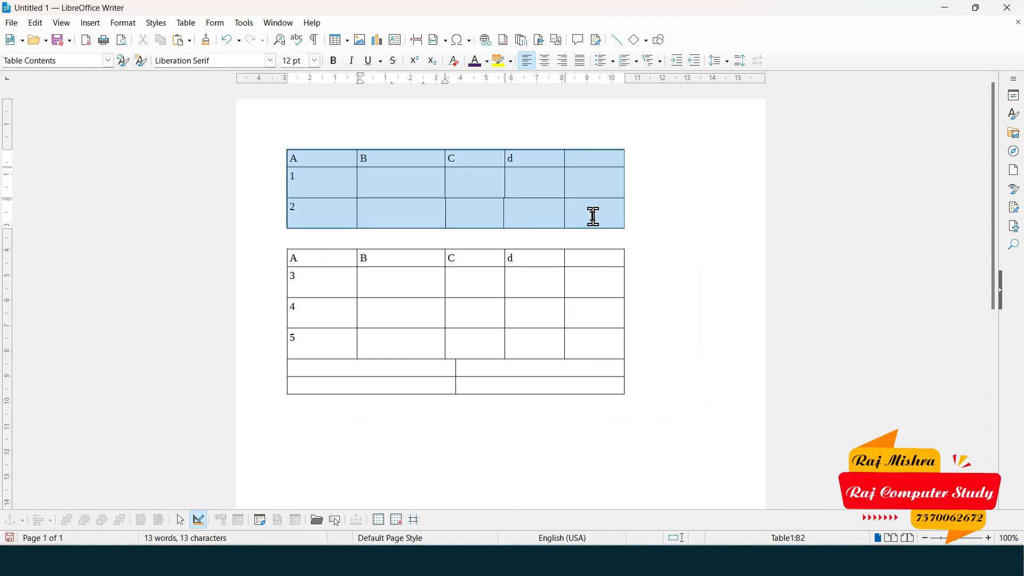
{"action": "left_click", "coordinate": [187, 23]}
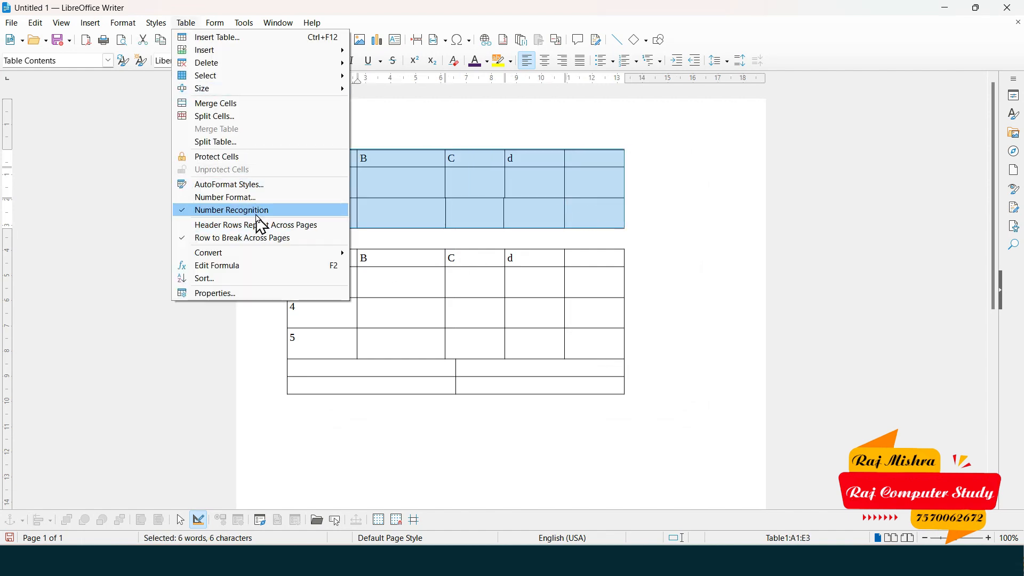
{"action": "left_click", "coordinate": [272, 201]}
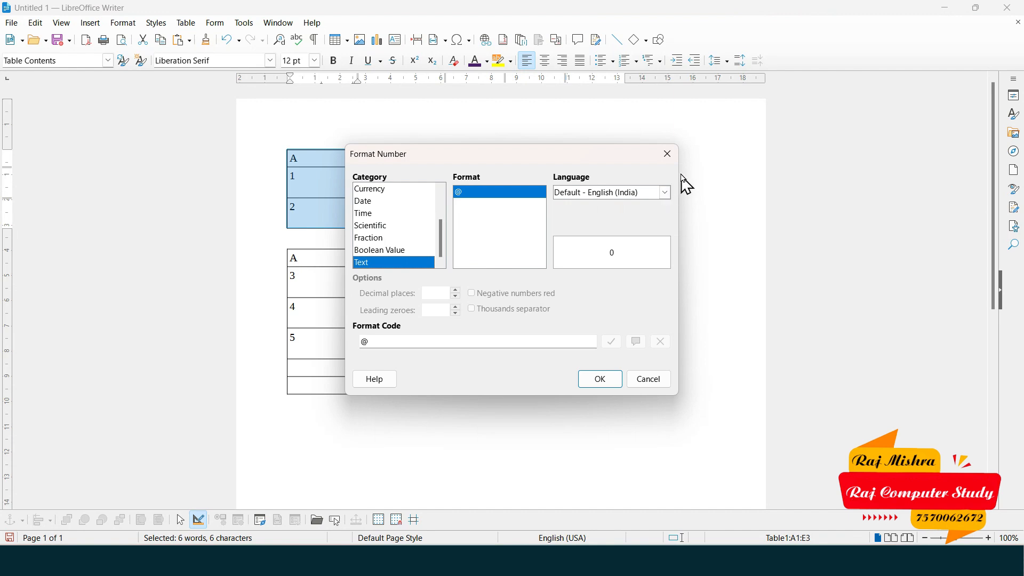
{"action": "left_click", "coordinate": [668, 155]}
{"action": "left_click", "coordinate": [182, 22]}
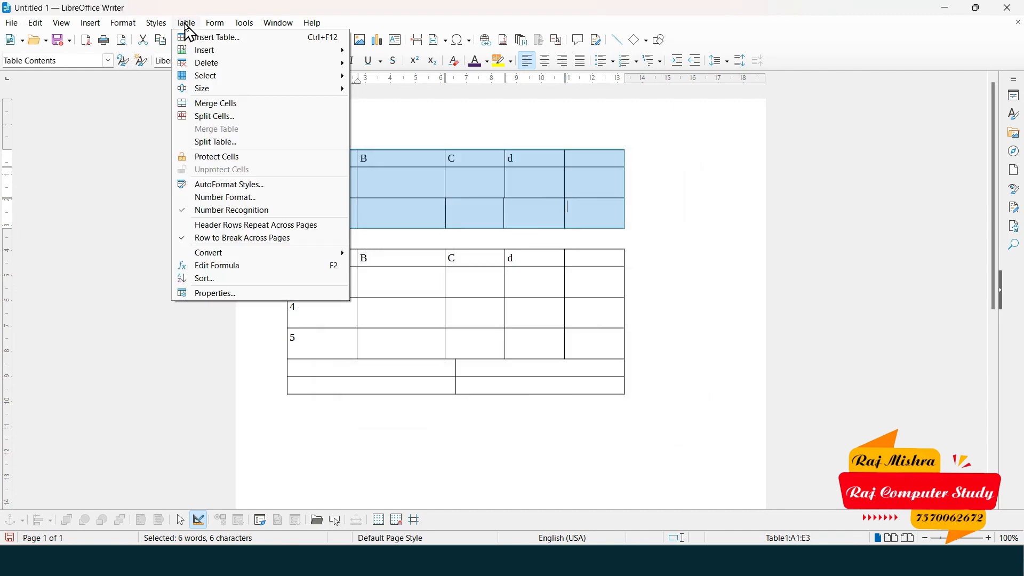
Step: Try to apply the Box List Red AutoFormat style to the upper table
{"action": "left_click", "coordinate": [249, 190]}
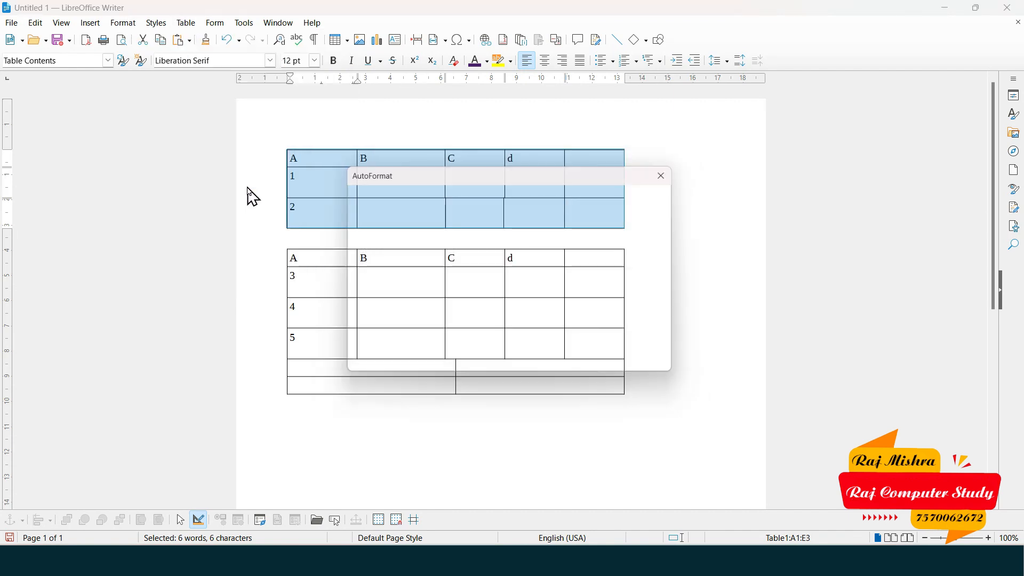
{"action": "left_click", "coordinate": [385, 267]}
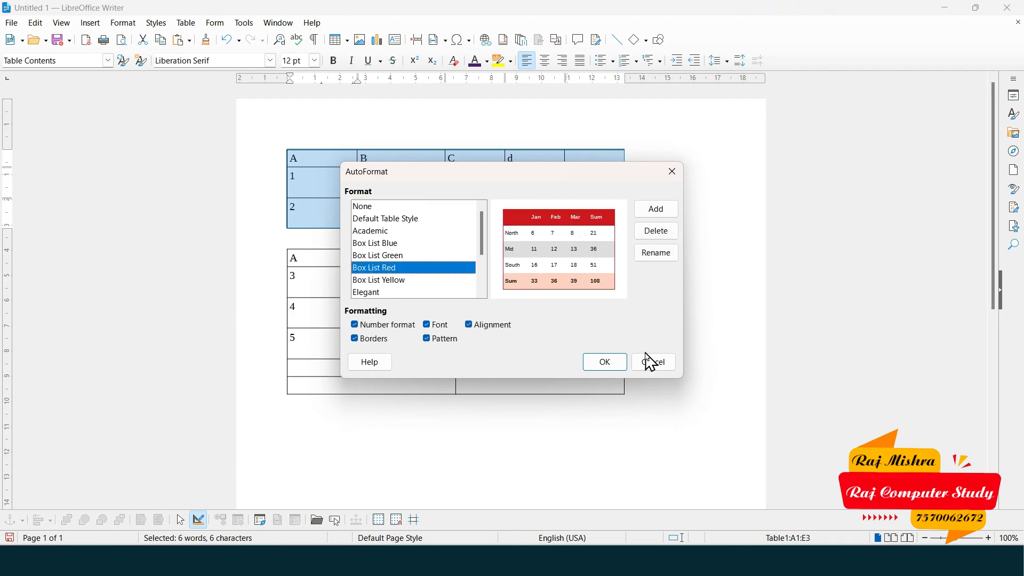
{"action": "left_click", "coordinate": [616, 365]}
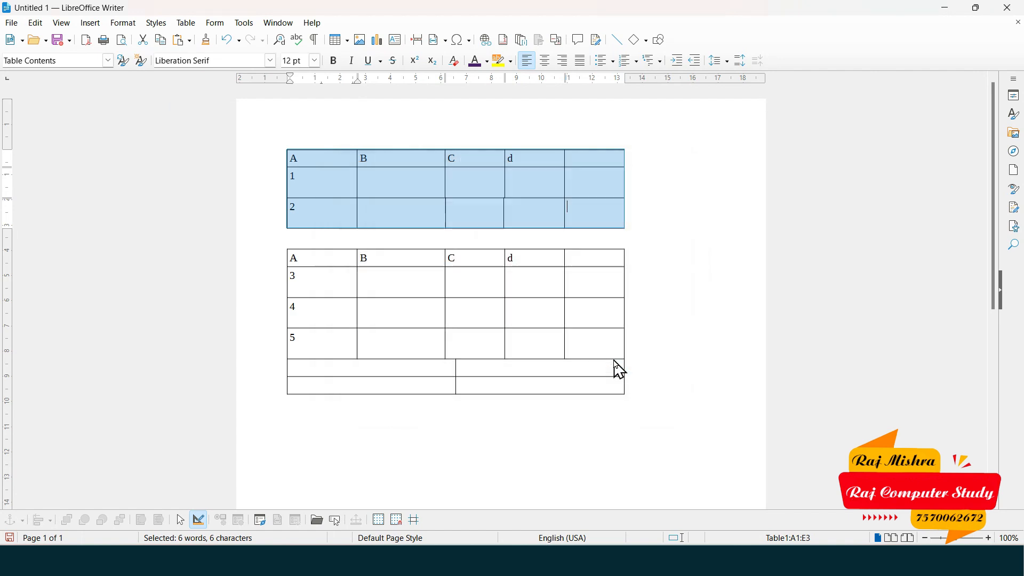
{"action": "left_click", "coordinate": [545, 213]}
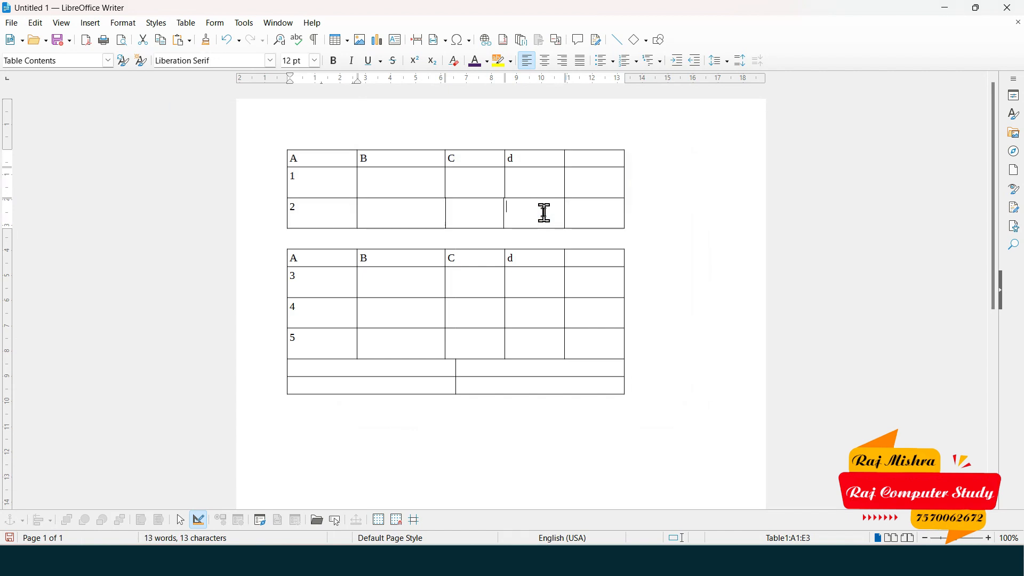
{"action": "left_click", "coordinate": [486, 308]}
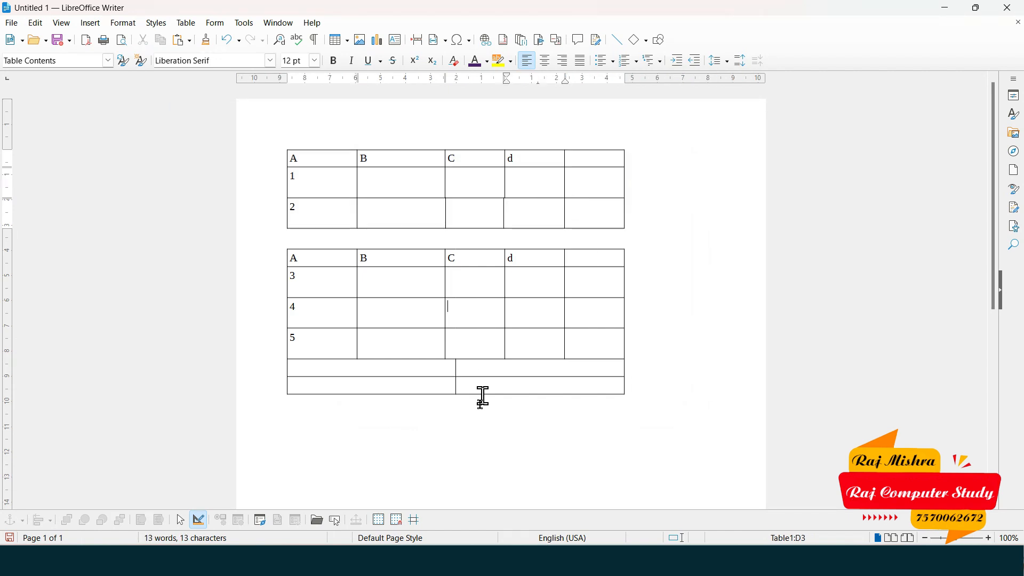
Step: Insert a page break below the lower table to start a second page
{"action": "scroll", "coordinate": [474, 434], "scroll_direction": "down", "scroll_amount": 8}
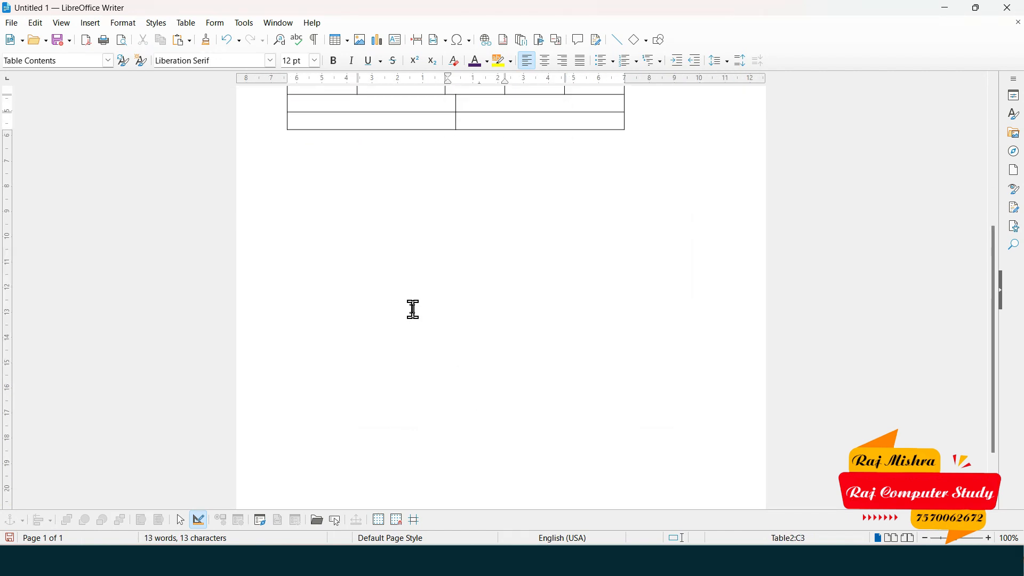
{"action": "left_click", "coordinate": [414, 310]}
{"action": "key", "text": "ctrl+Return"}
{"action": "scroll", "coordinate": [413, 309], "scroll_direction": "down", "scroll_amount": 5}
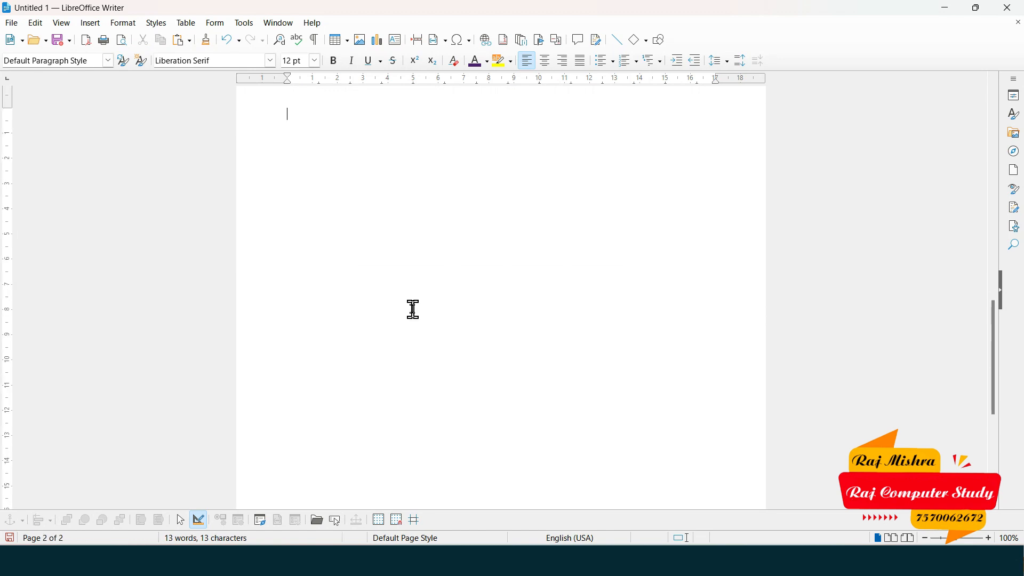
Step: Insert a table with 2 columns and 2 rows in Default Table Style on the second page
{"action": "left_click", "coordinate": [186, 23]}
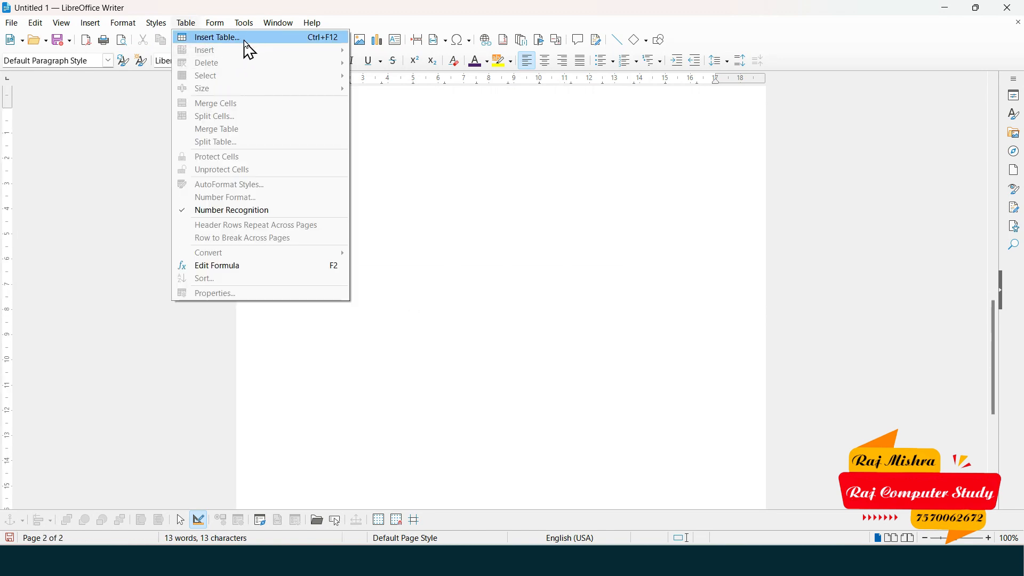
{"action": "left_click", "coordinate": [245, 40]}
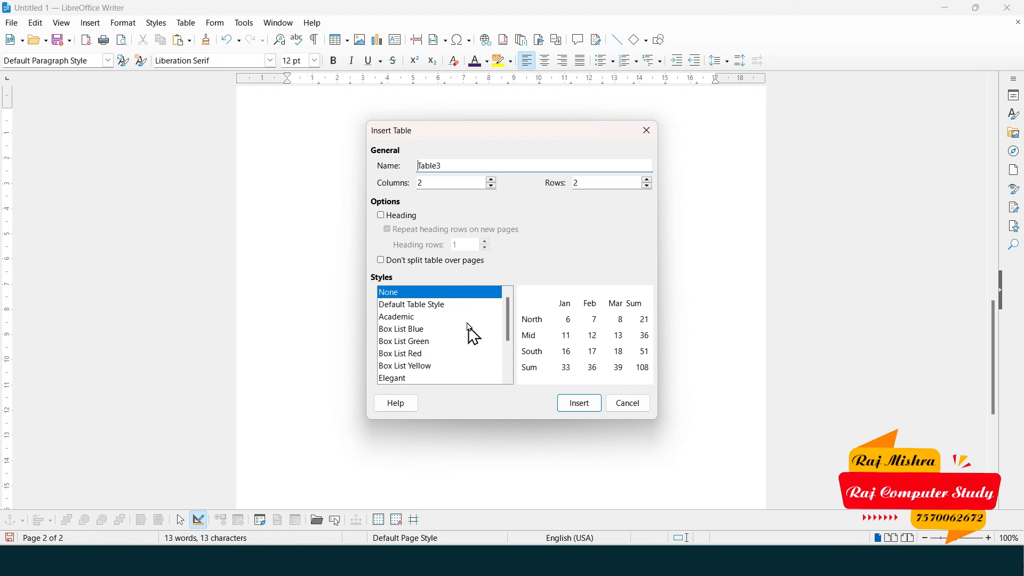
{"action": "left_click", "coordinate": [440, 305]}
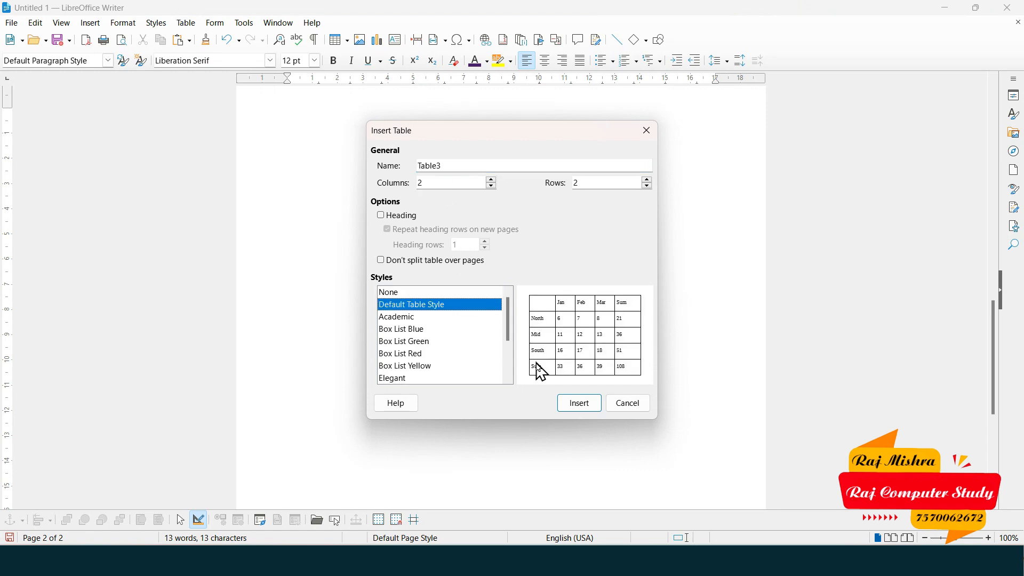
{"action": "left_click", "coordinate": [591, 410]}
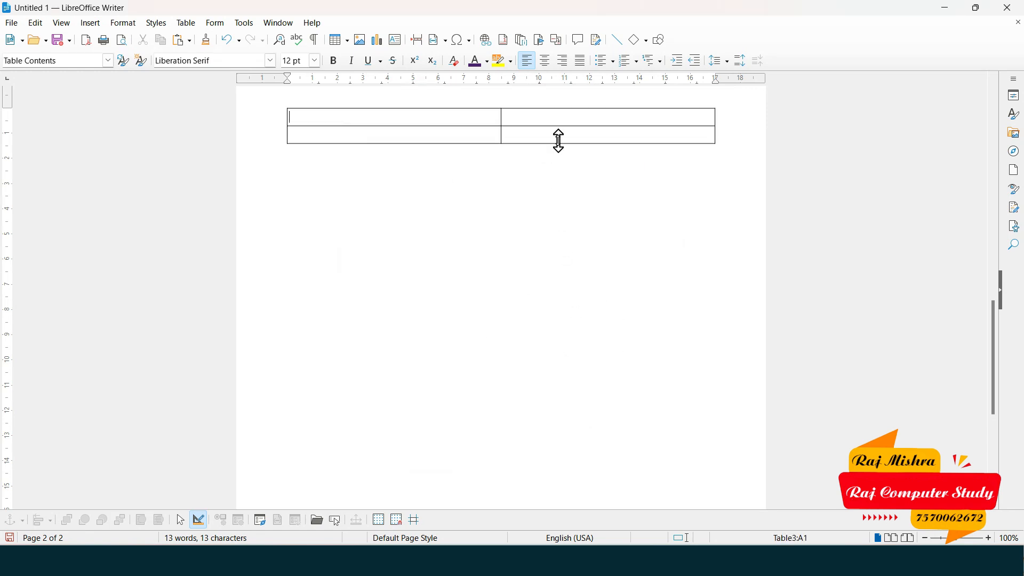
Step: Enter "Sddfs" and "sdfsd" in the two first-row cells of the new table
{"action": "left_click_drag", "start_coordinate": [559, 141], "coordinate": [387, 113]}
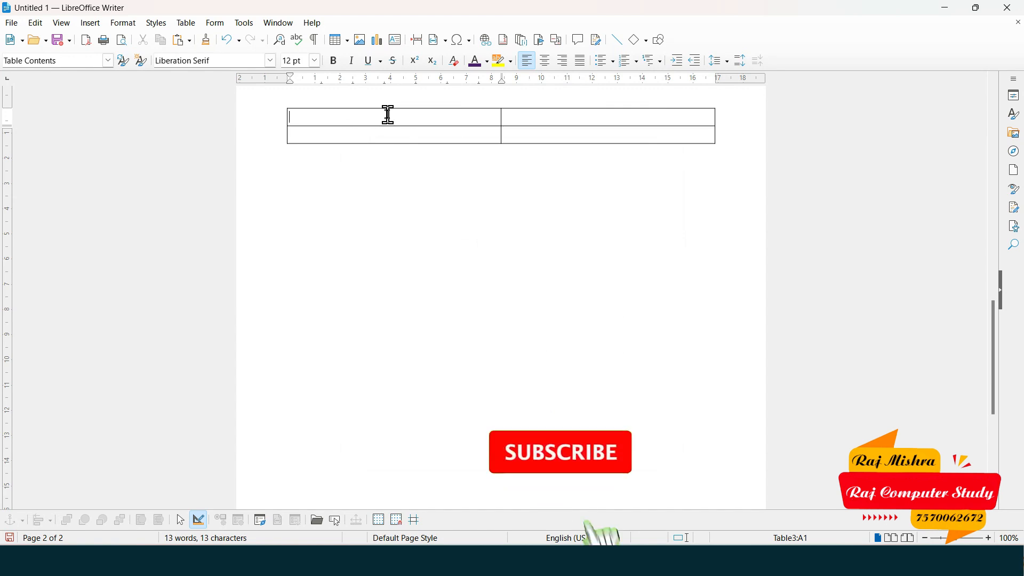
{"action": "type", "text": "Sddfs"}
{"action": "key", "text": "Tab"}
{"action": "type", "text": "sdfsd"}
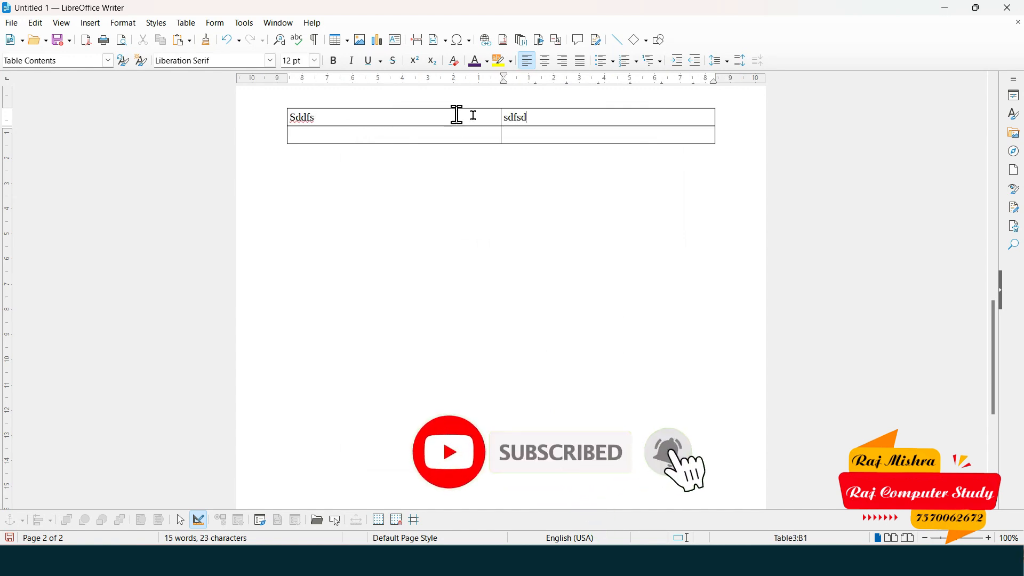
Step: Apply the Box List Red AutoFormat style to the whole table on page 2
{"action": "left_click_drag", "start_coordinate": [560, 133], "coordinate": [430, 114]}
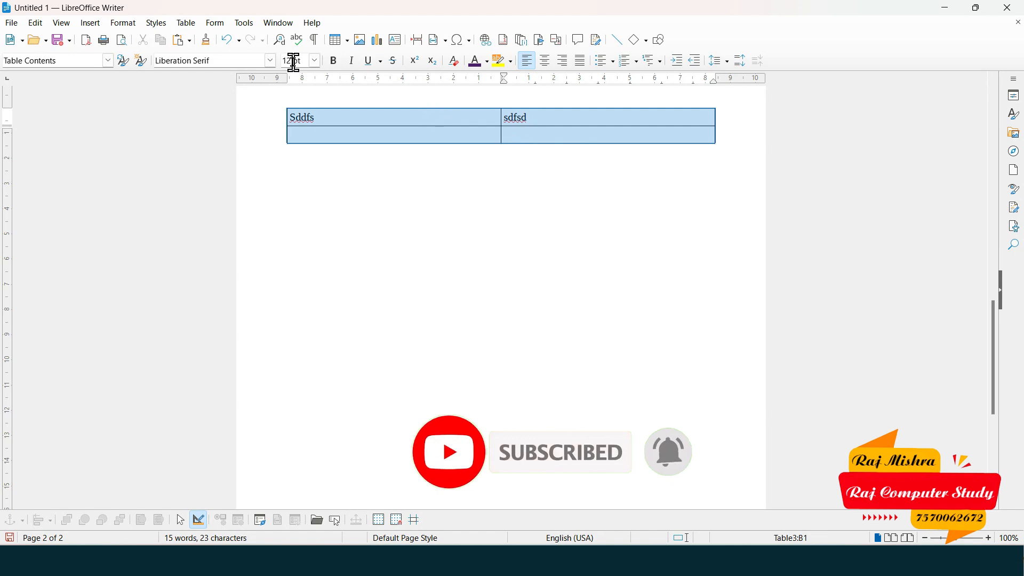
{"action": "left_click", "coordinate": [186, 23]}
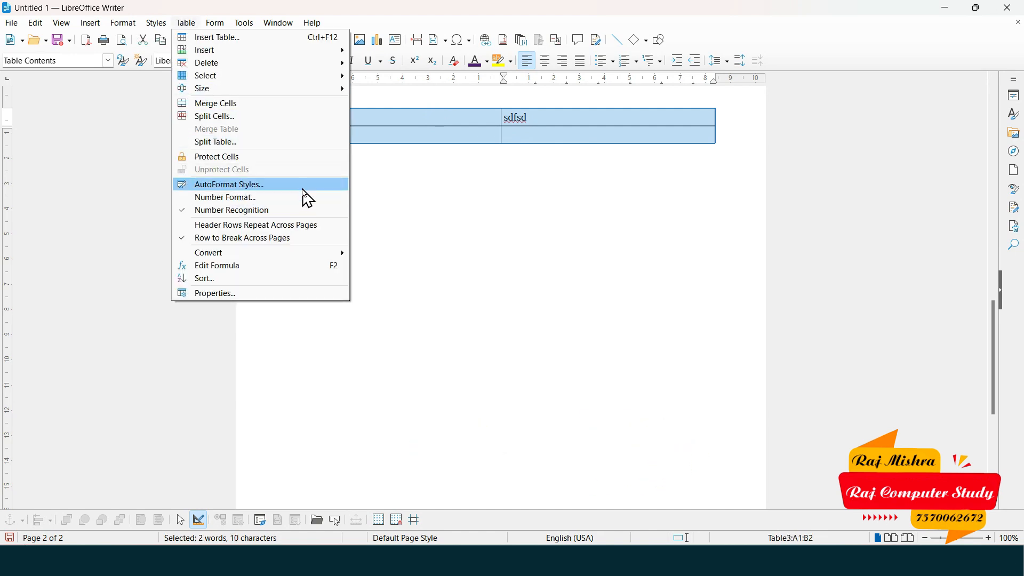
{"action": "left_click", "coordinate": [304, 189]}
{"action": "left_click", "coordinate": [398, 269]}
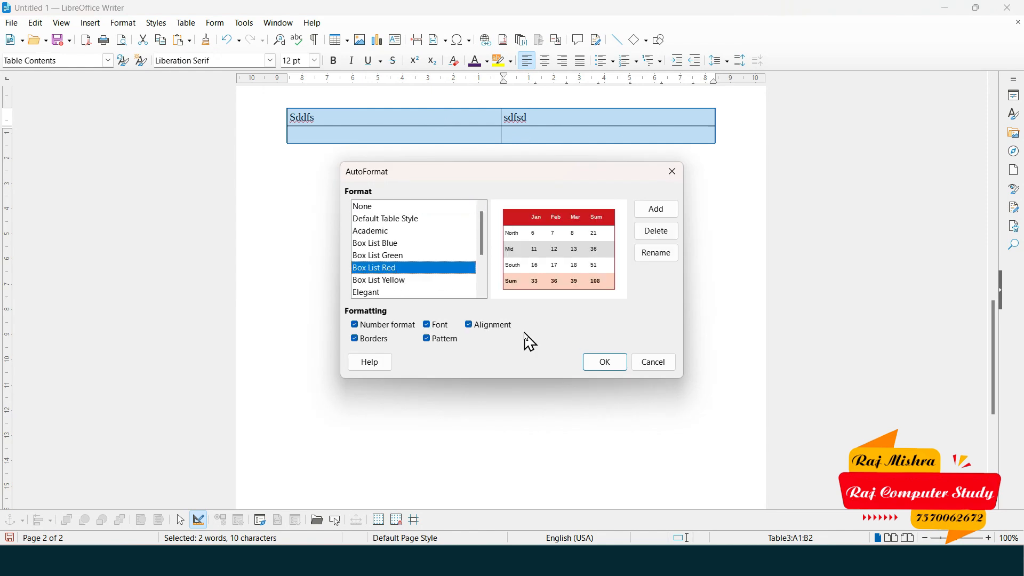
{"action": "left_click", "coordinate": [605, 365]}
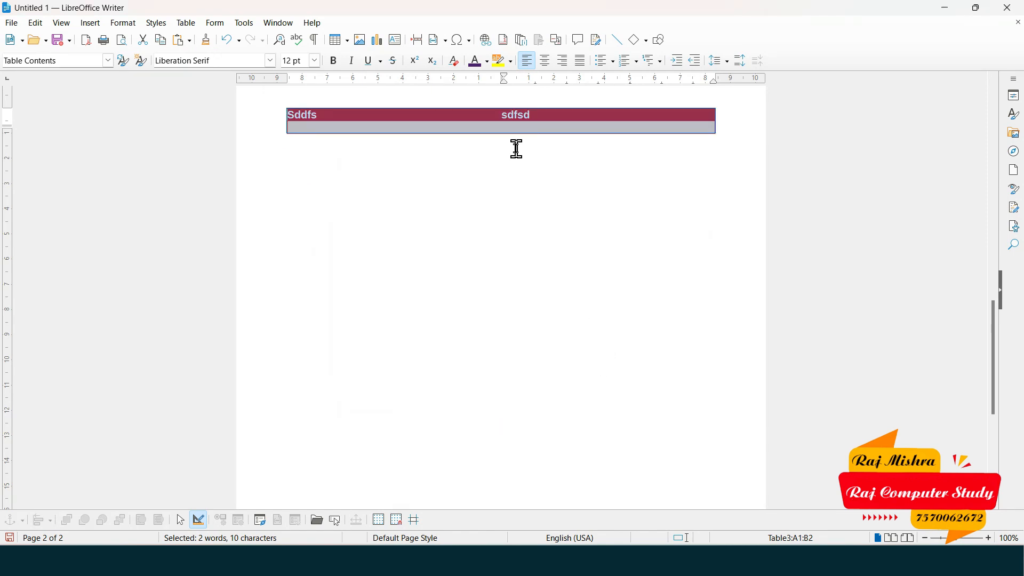
{"action": "left_click", "coordinate": [551, 121]}
{"action": "scroll", "coordinate": [554, 140], "scroll_direction": "up", "scroll_amount": 5}
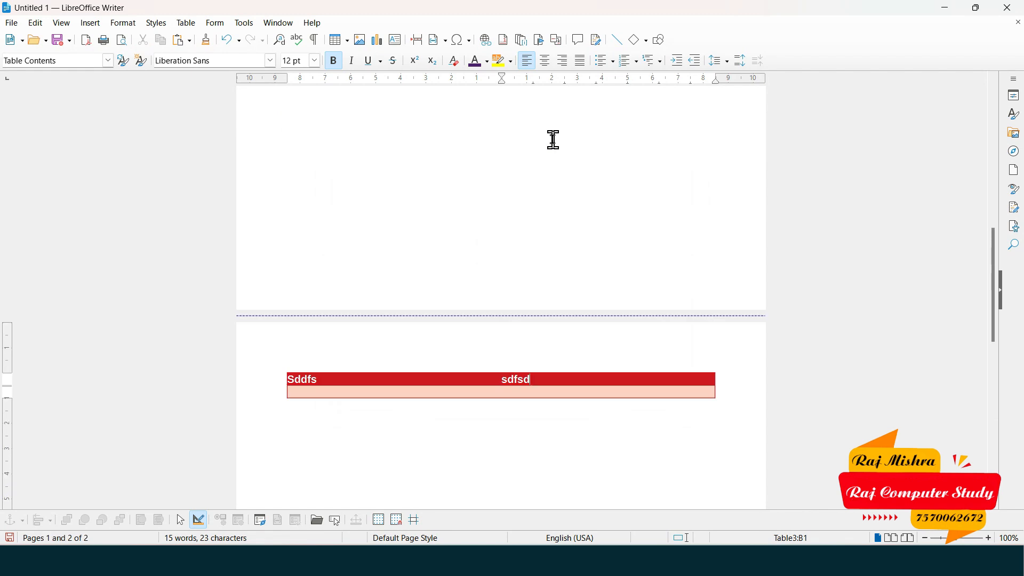
{"action": "scroll", "coordinate": [583, 286], "scroll_direction": "up", "scroll_amount": 12}
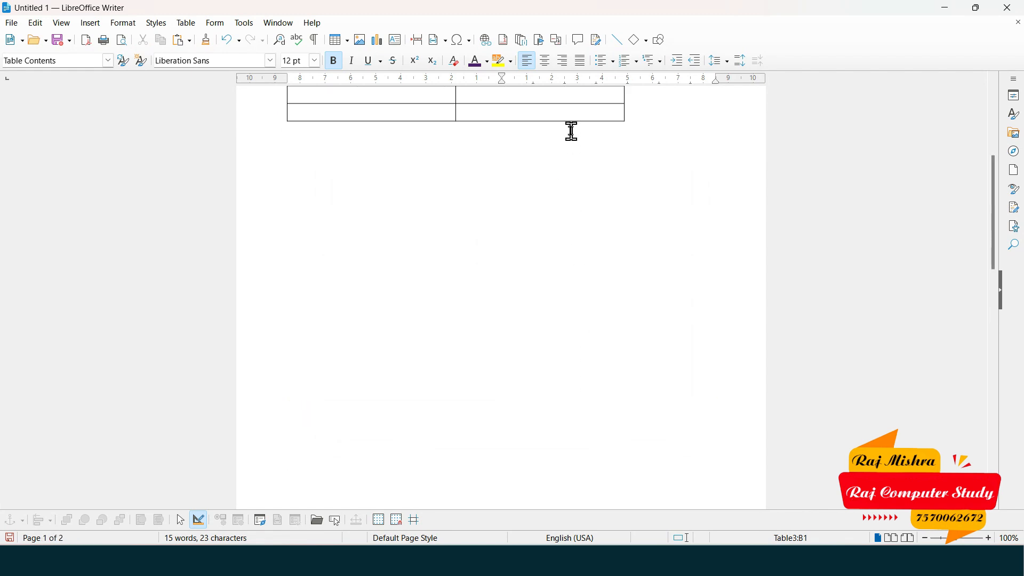
{"action": "scroll", "coordinate": [570, 132], "scroll_direction": "down", "scroll_amount": 15}
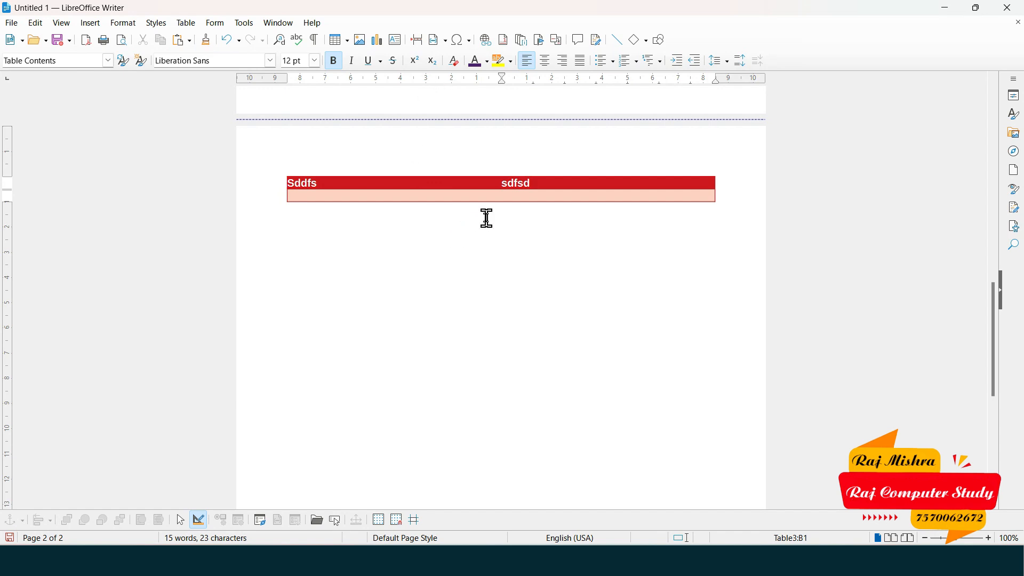
{"action": "left_click", "coordinate": [187, 23]}
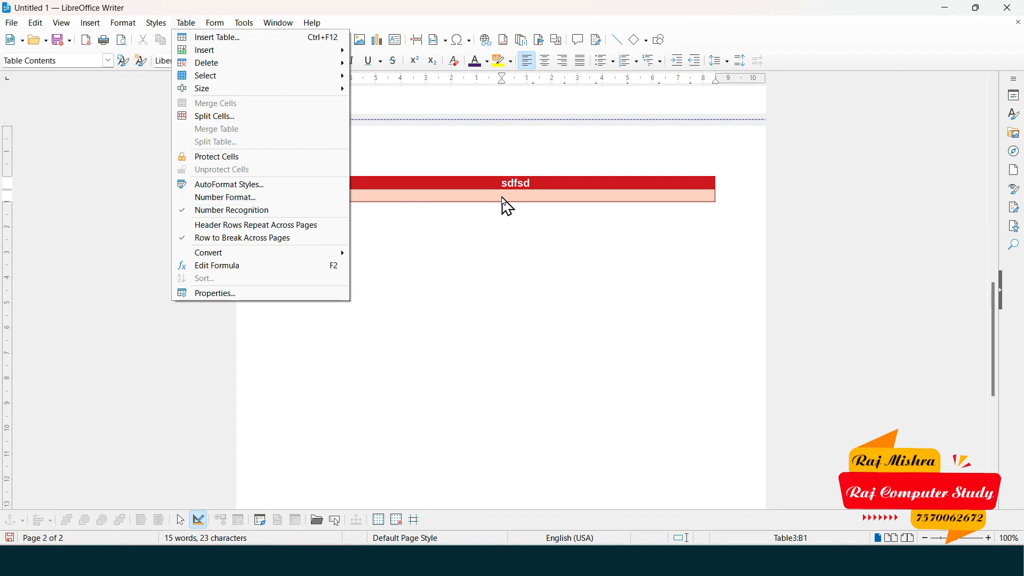
{"action": "left_click", "coordinate": [515, 238]}
Step: Replace the header B of the lower table on page 1 with "qut"
{"action": "scroll", "coordinate": [514, 238], "scroll_direction": "up", "scroll_amount": 15}
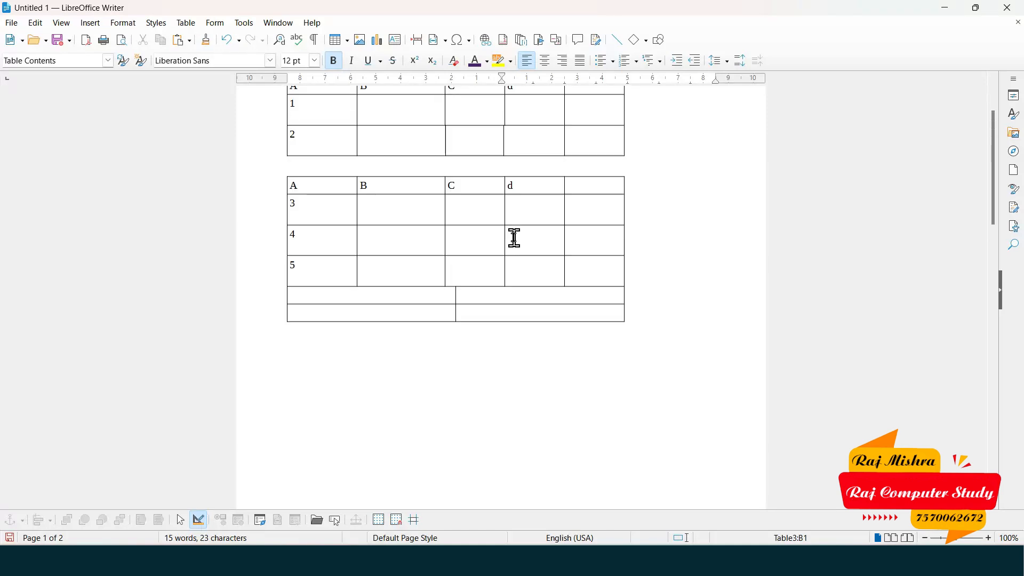
{"action": "scroll", "coordinate": [515, 238], "scroll_direction": "up", "scroll_amount": 3}
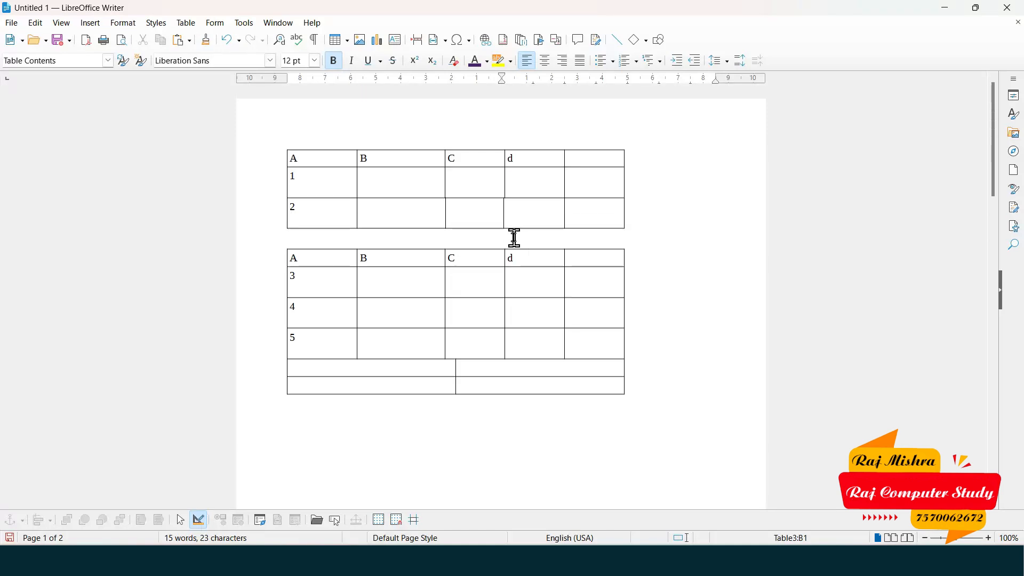
{"action": "scroll", "coordinate": [515, 238], "scroll_direction": "up", "scroll_amount": 2, "text": "ctrl"}
{"action": "scroll", "coordinate": [514, 238], "scroll_direction": "down", "scroll_amount": 6}
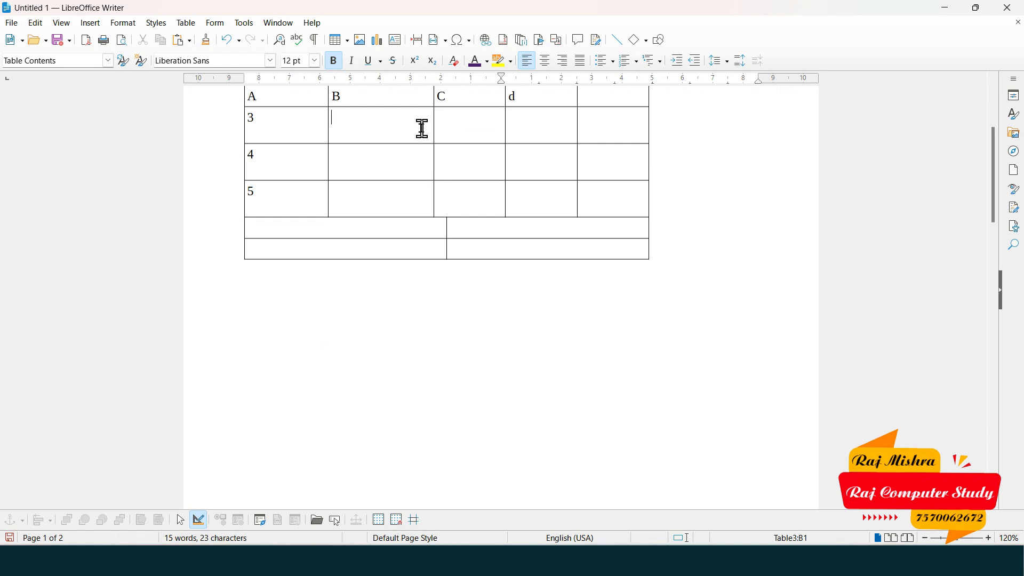
{"action": "left_click_drag", "start_coordinate": [421, 128], "coordinate": [430, 222]}
{"action": "left_click", "coordinate": [408, 153]}
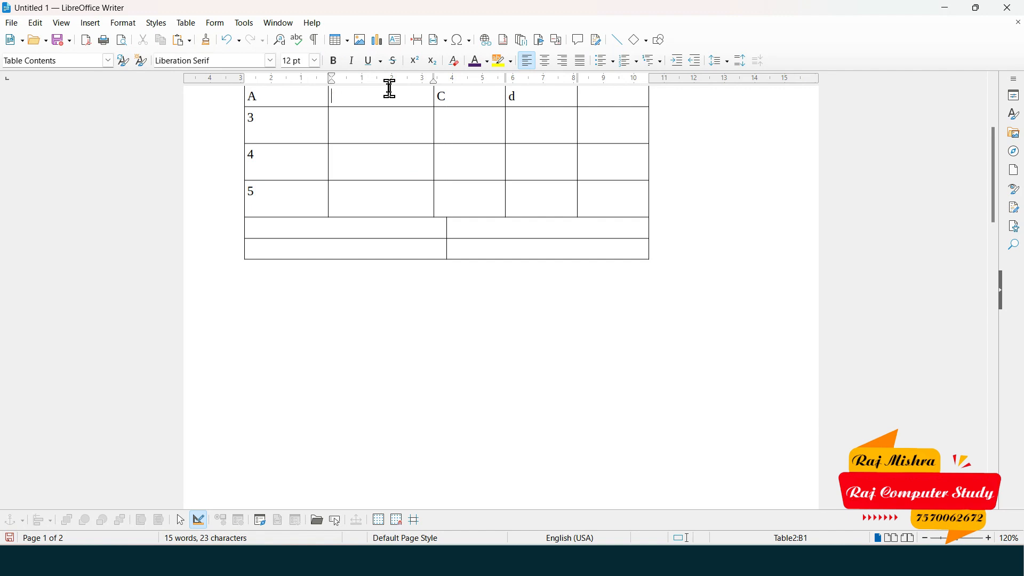
{"action": "type", "text": "qut"}
Step: Apply the user-defined number format 0 "kg" to the three empty cells beneath the qut header in the lower table
{"action": "left_click_drag", "start_coordinate": [402, 114], "coordinate": [409, 200]}
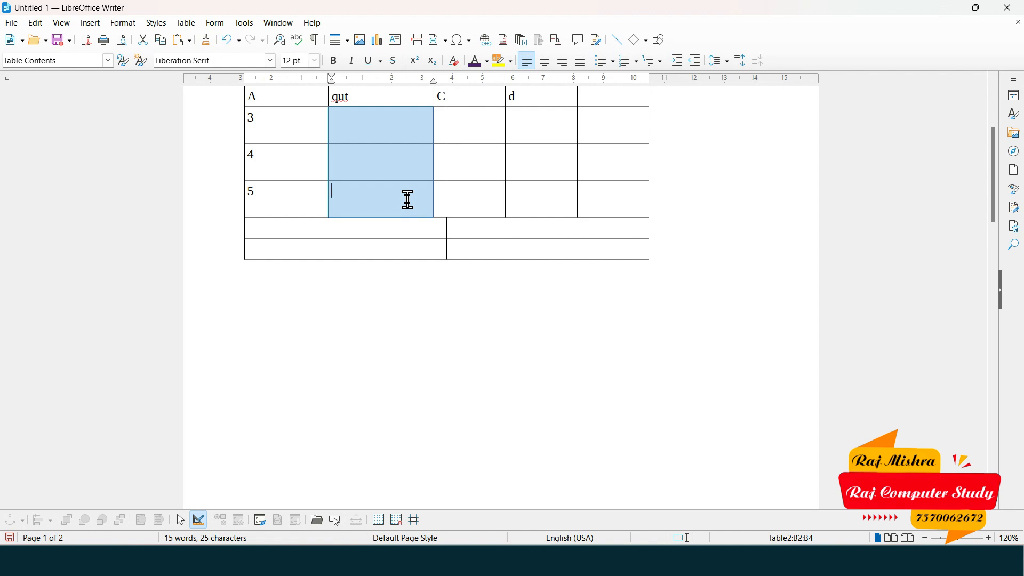
{"action": "left_click", "coordinate": [395, 131]}
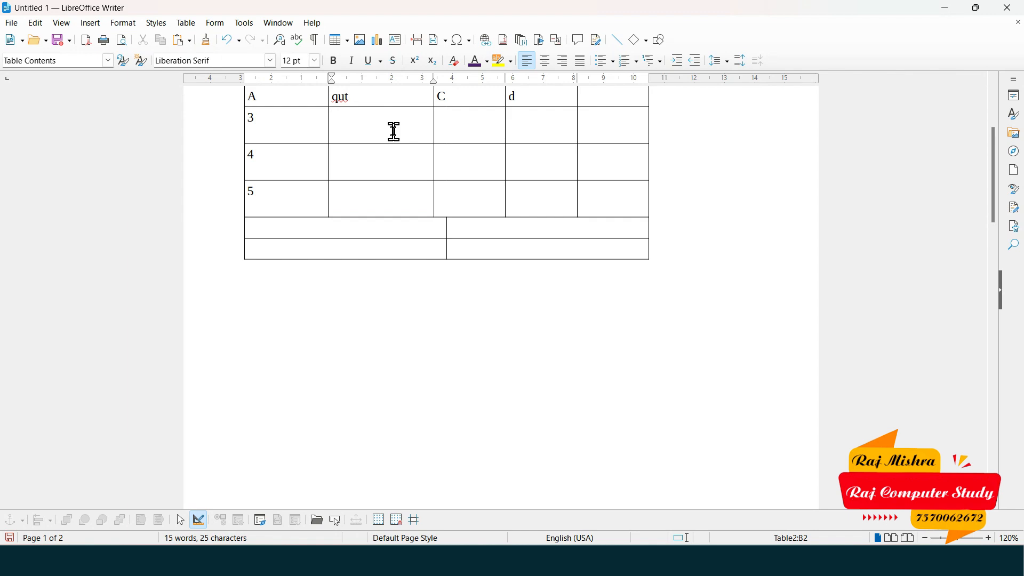
{"action": "left_click_drag", "start_coordinate": [395, 129], "coordinate": [395, 200]}
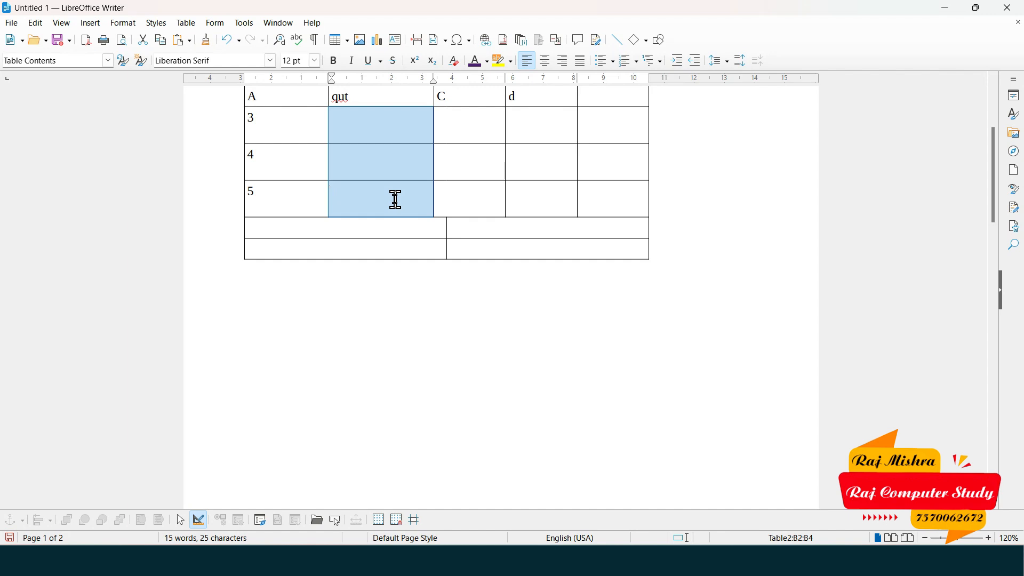
{"action": "left_click", "coordinate": [189, 24]}
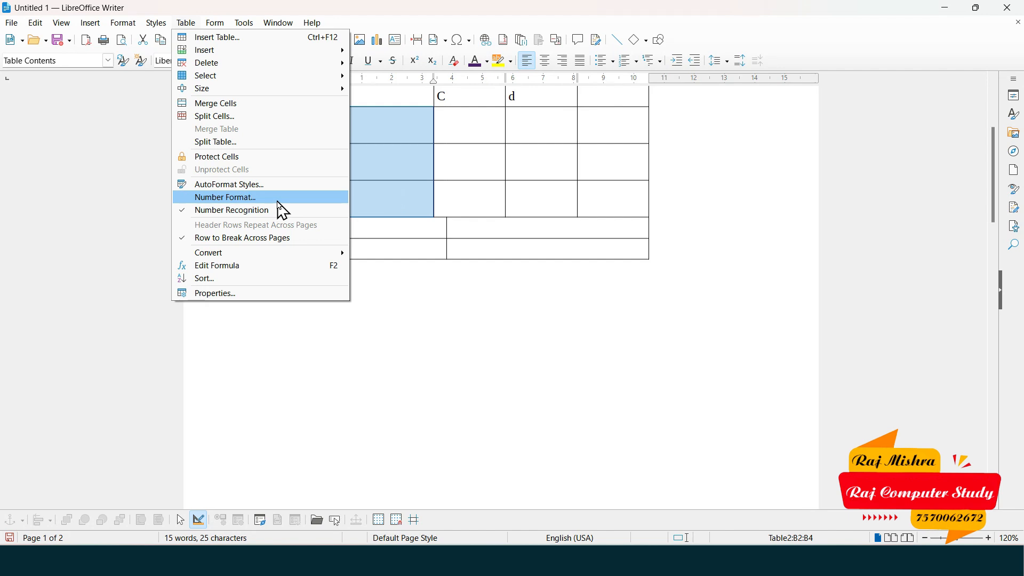
{"action": "left_click", "coordinate": [279, 202]}
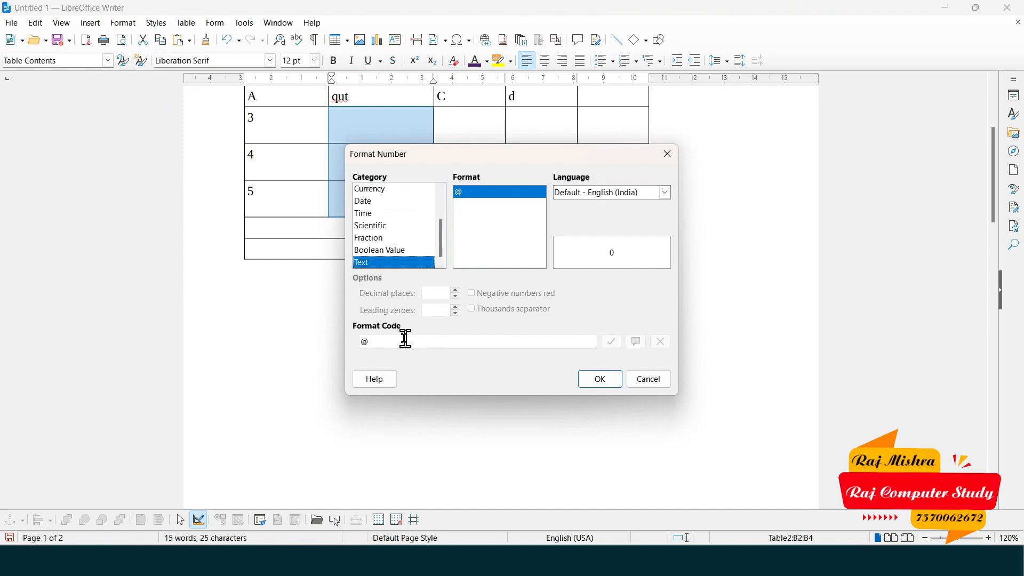
{"action": "left_click", "coordinate": [390, 343]}
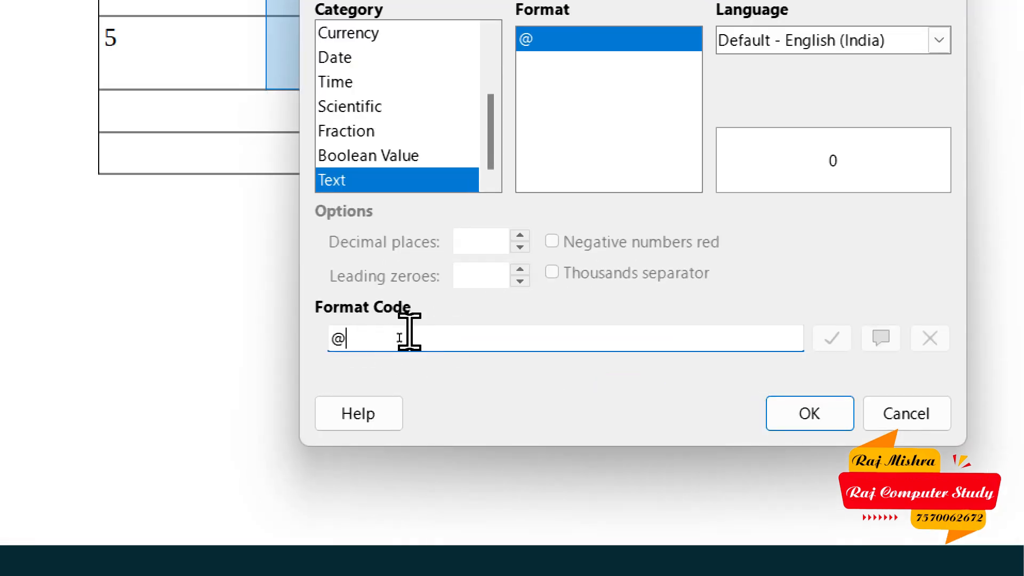
{"action": "key", "text": "BackSpace"}
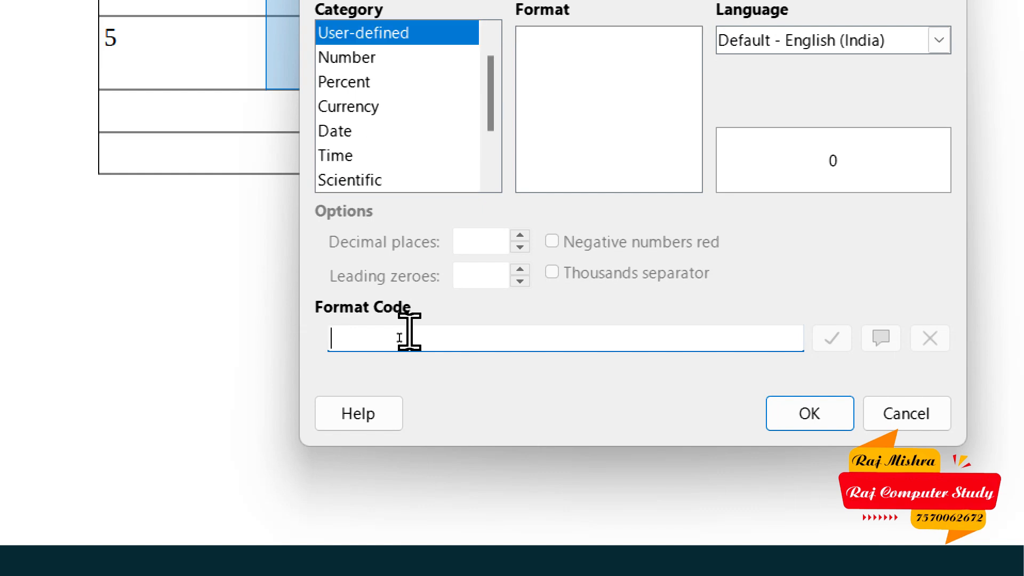
{"action": "type", "text": "0"}
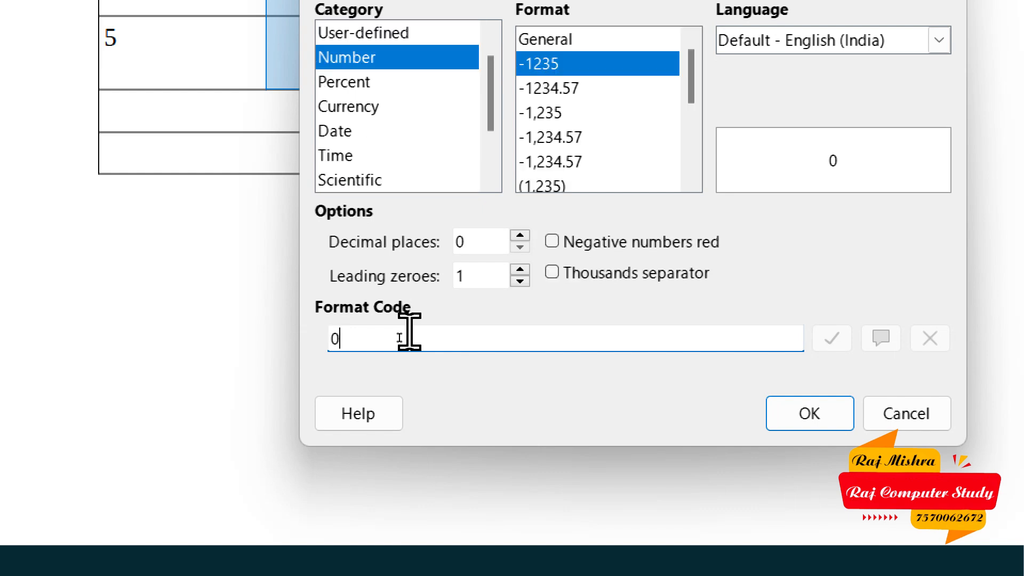
{"action": "type", "text": " \""}
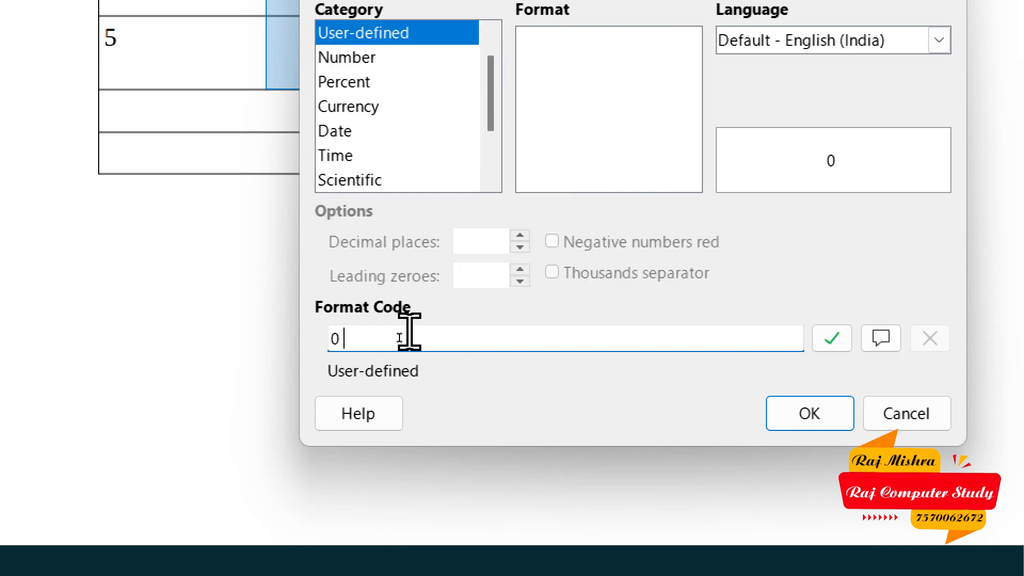
{"action": "type", "text": "kg"}
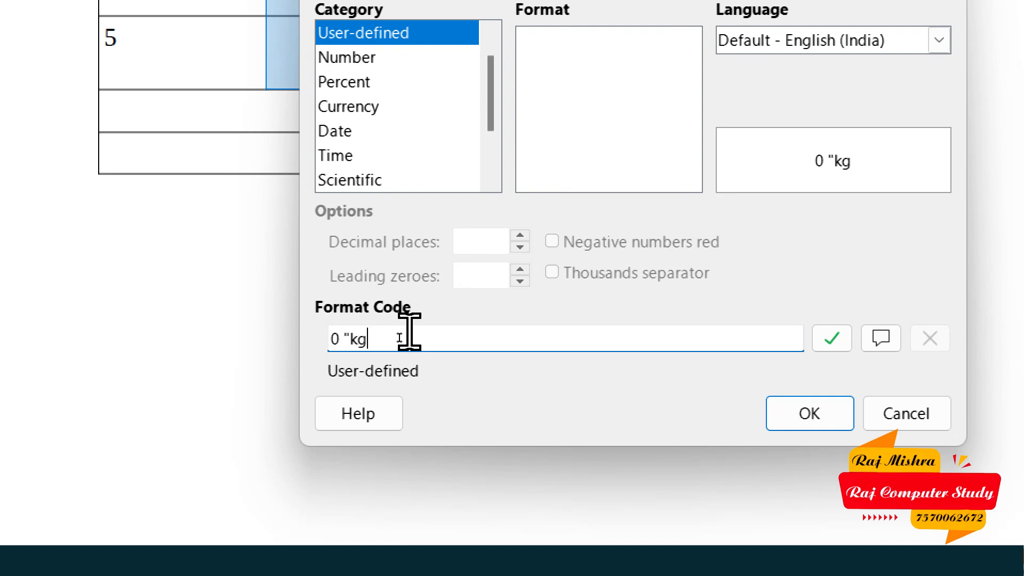
{"action": "type", "text": "\""}
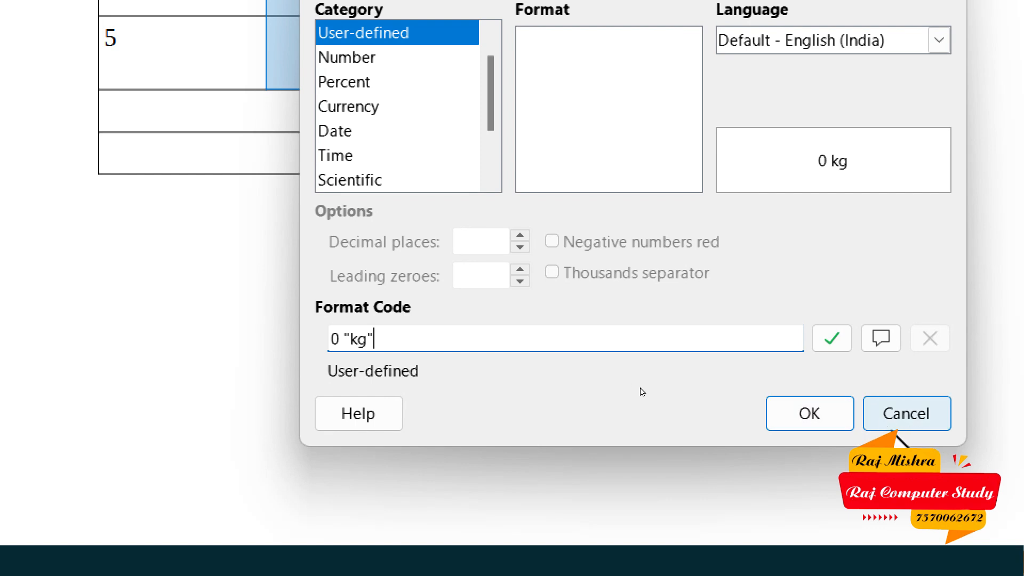
{"action": "left_click", "coordinate": [831, 419]}
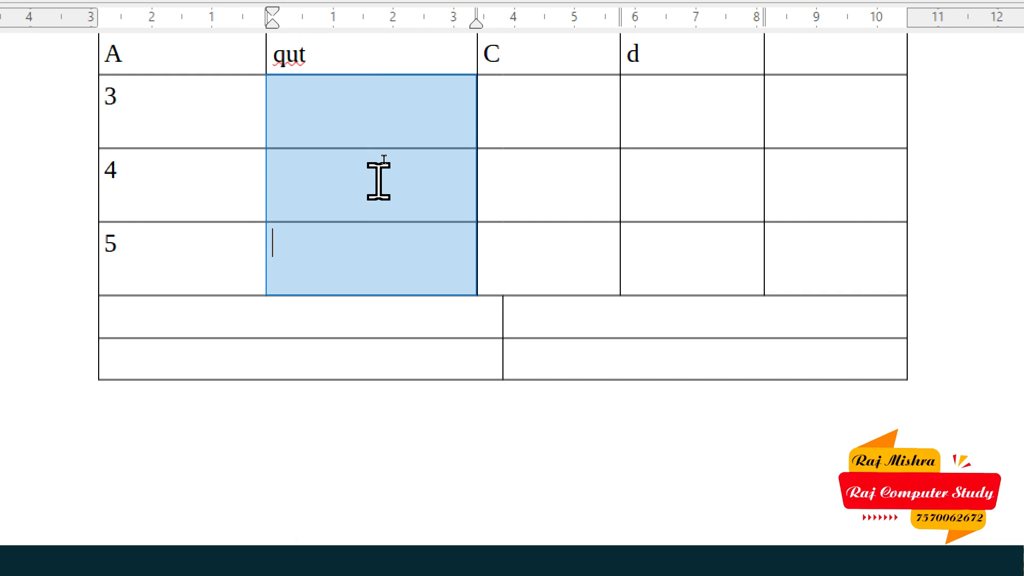
Step: Enter the quantities 5, 9 and 9 in the qut column for rows 3, 4 and 5
{"action": "left_click", "coordinate": [377, 103]}
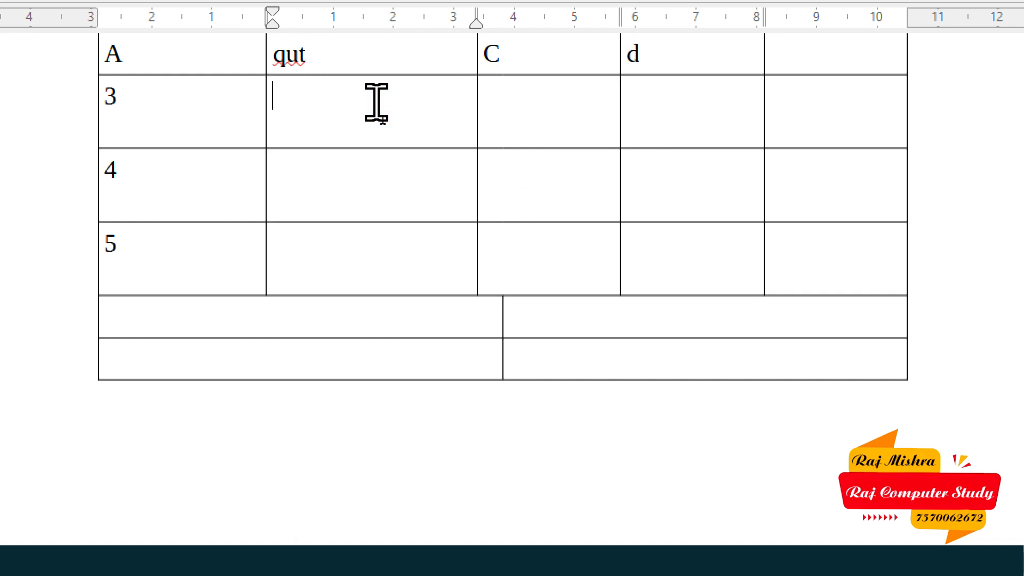
{"action": "type", "text": "5"}
{"action": "left_click", "coordinate": [395, 175]}
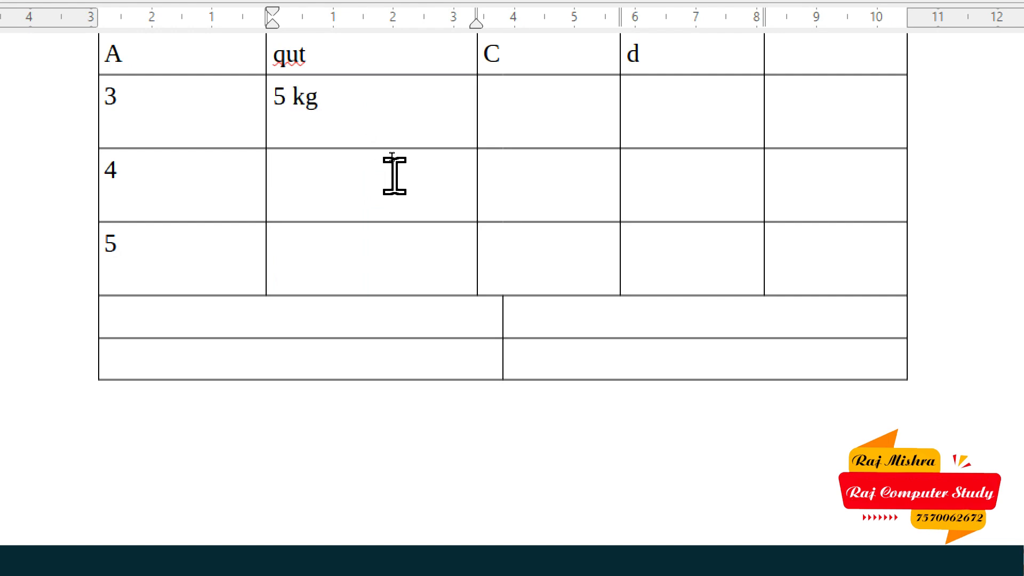
{"action": "type", "text": "9"}
{"action": "left_click", "coordinate": [486, 256]}
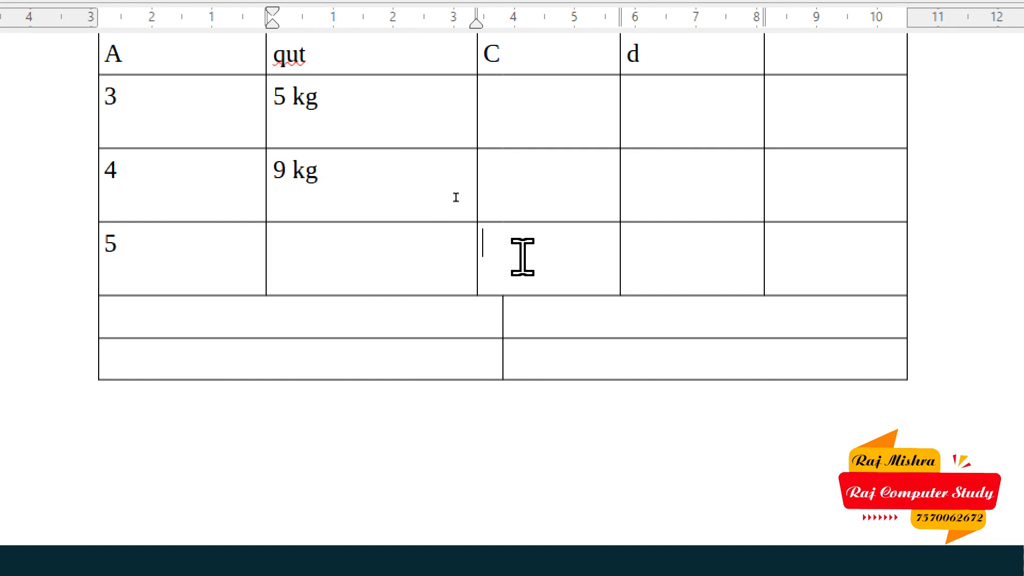
{"action": "left_click", "coordinate": [336, 250]}
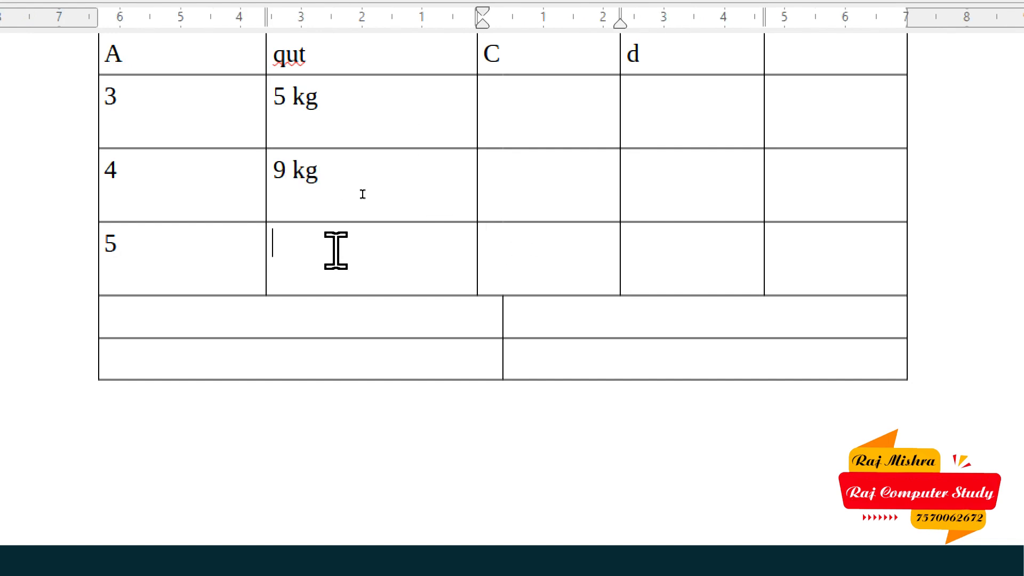
{"action": "type", "text": "9"}
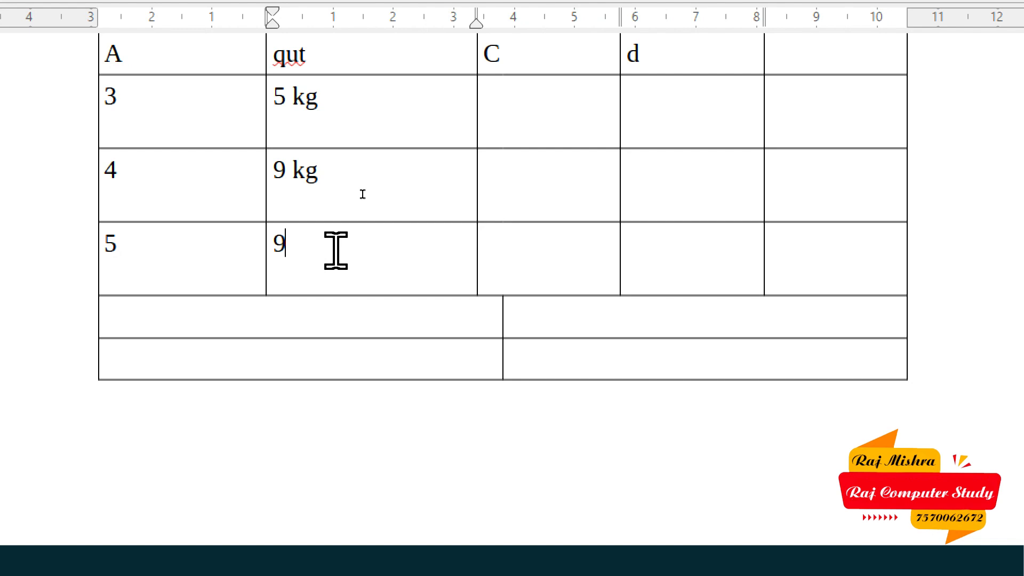
{"action": "left_click", "coordinate": [720, 156]}
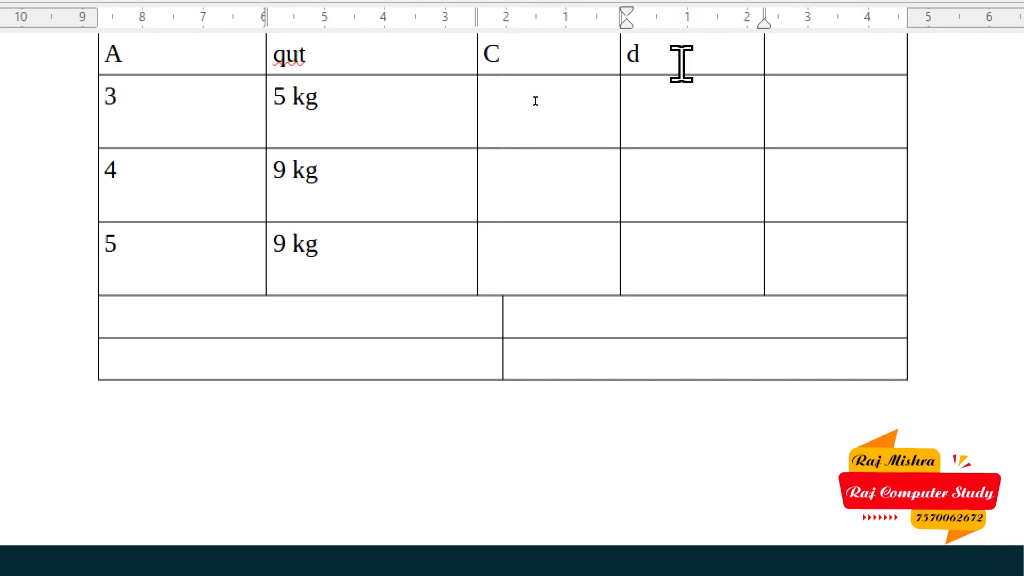
{"action": "left_click_drag", "start_coordinate": [688, 101], "coordinate": [681, 303]}
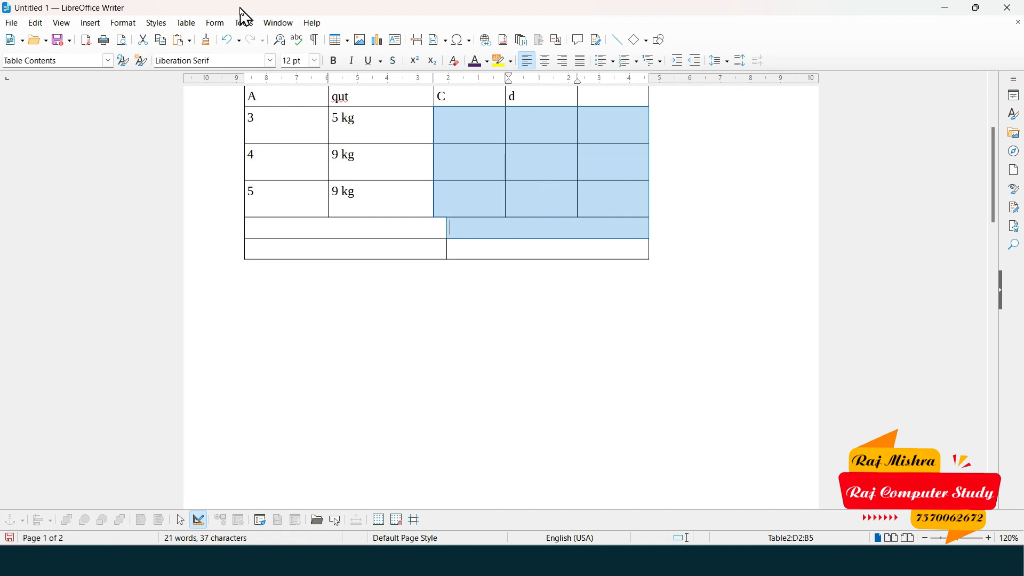
{"action": "left_click", "coordinate": [185, 24]}
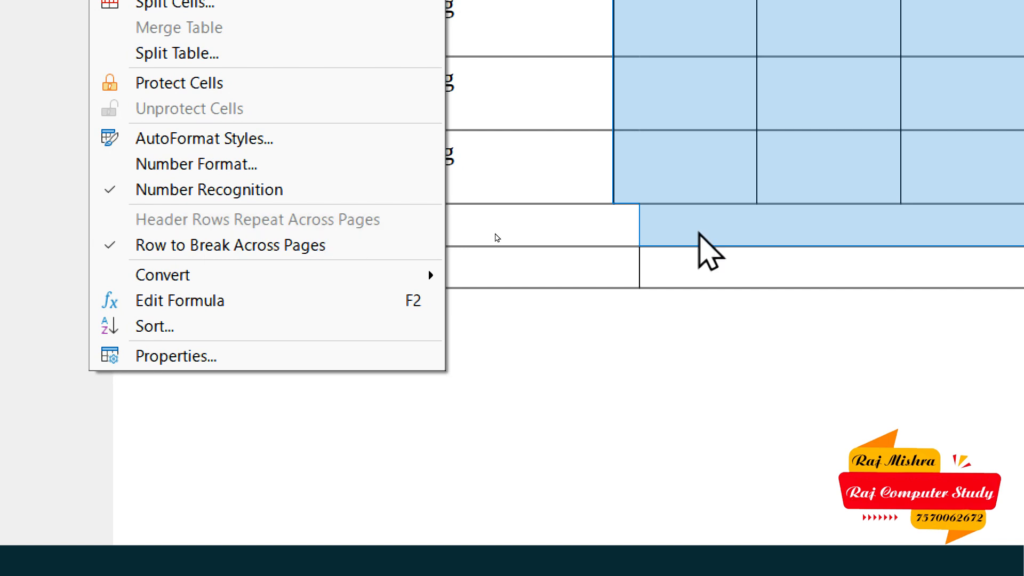
{"action": "left_click", "coordinate": [853, 245]}
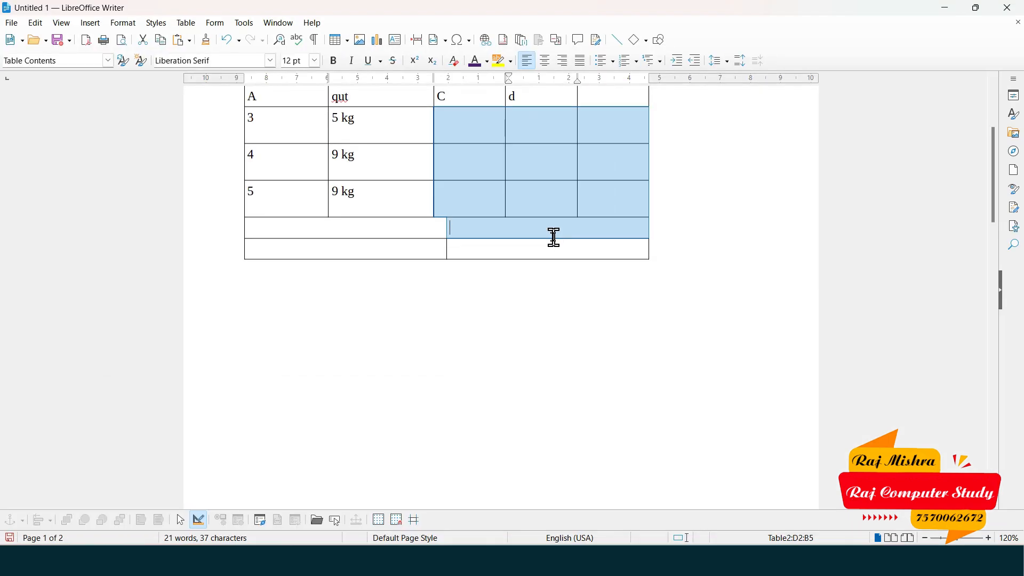
Step: Delete the whole red AutoFormat table with the Sddfs and sdfsd headers on page 2
{"action": "scroll", "coordinate": [839, 364], "scroll_direction": "up", "scroll_amount": 5}
{"action": "scroll", "coordinate": [556, 318], "scroll_direction": "down", "scroll_amount": 15}
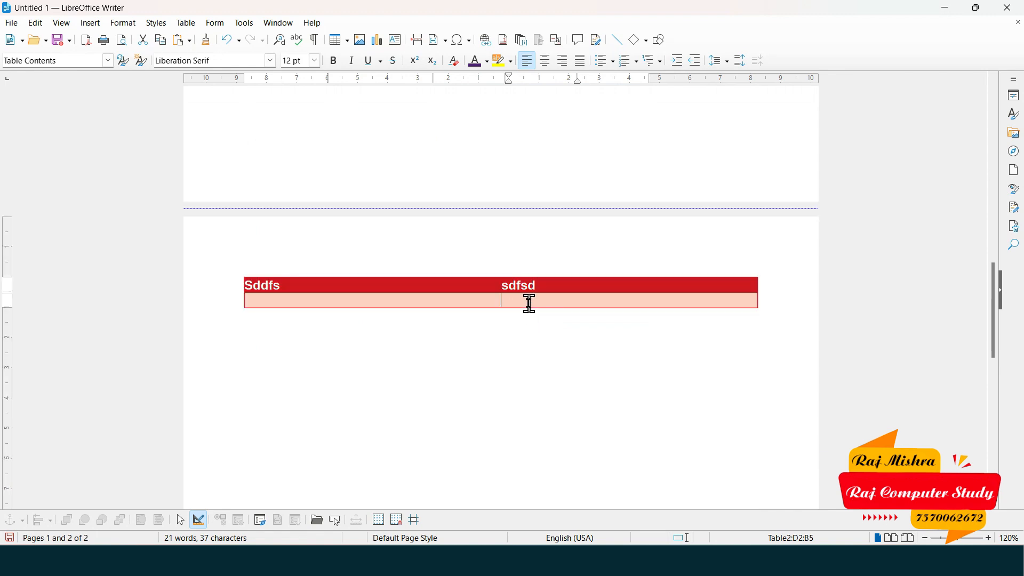
{"action": "left_click", "coordinate": [527, 303]}
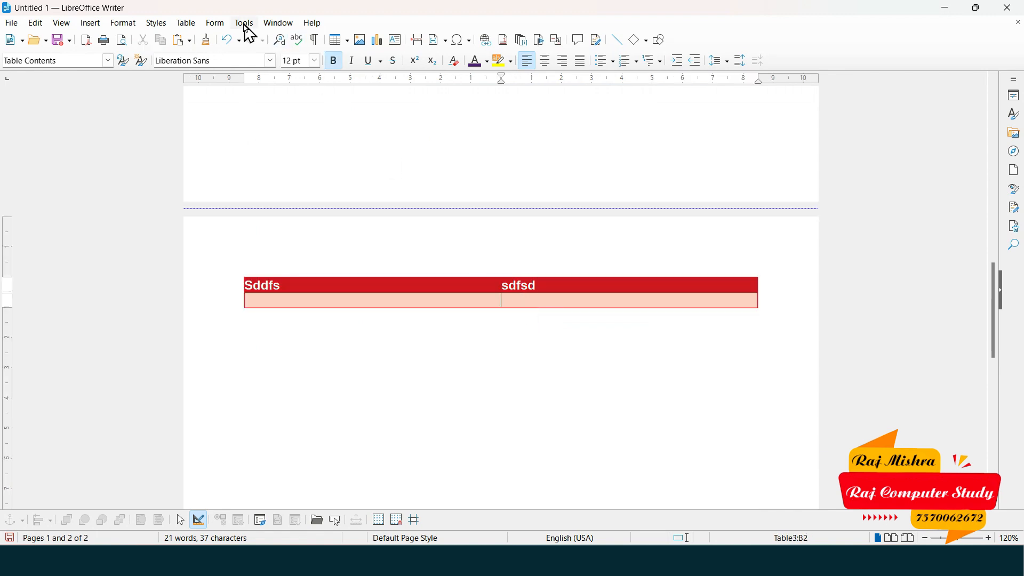
{"action": "left_click", "coordinate": [187, 23]}
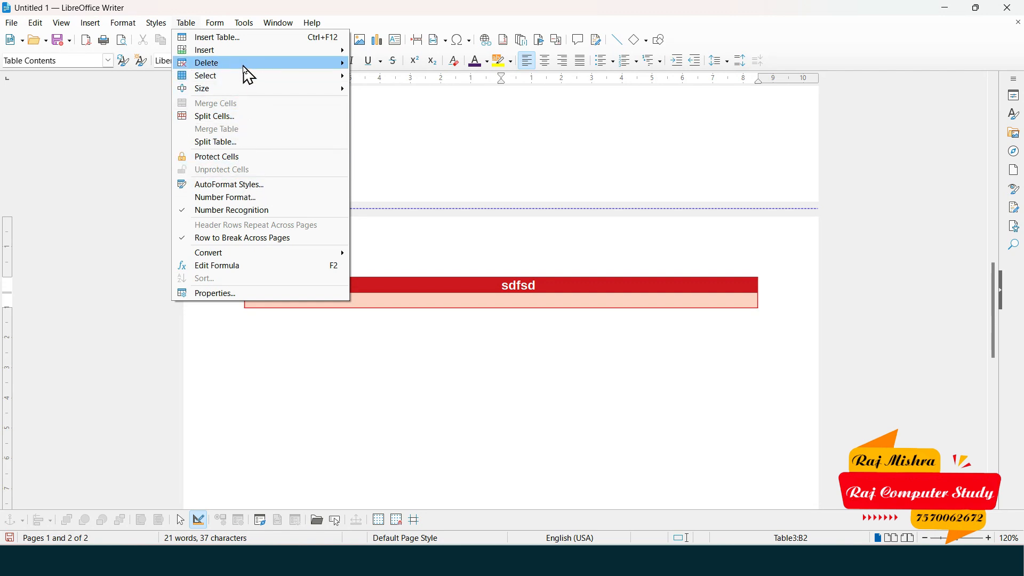
{"action": "mouse_move", "coordinate": [249, 63]}
{"action": "left_click", "coordinate": [385, 88]}
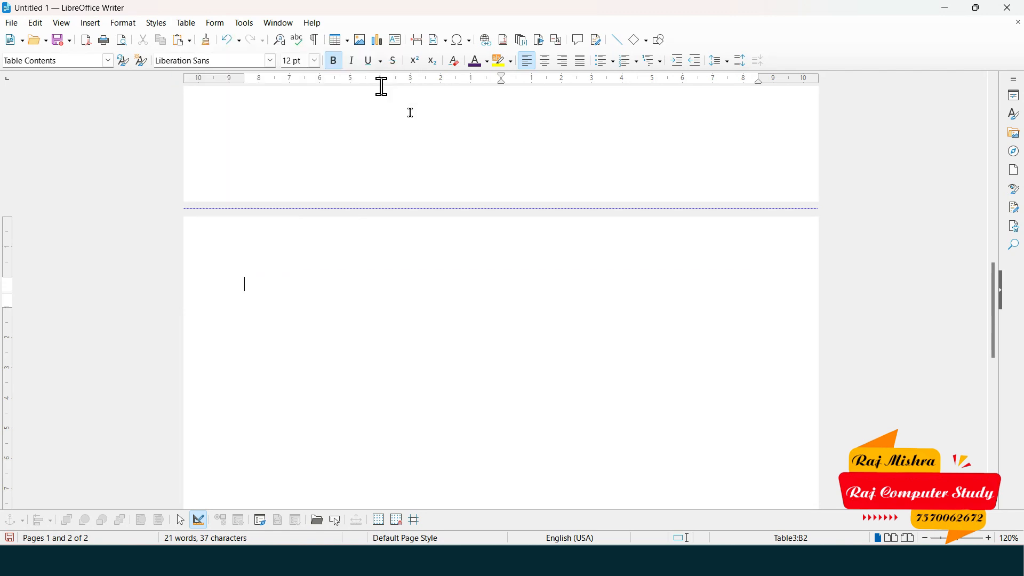
{"action": "key", "text": "ctrl+z"}
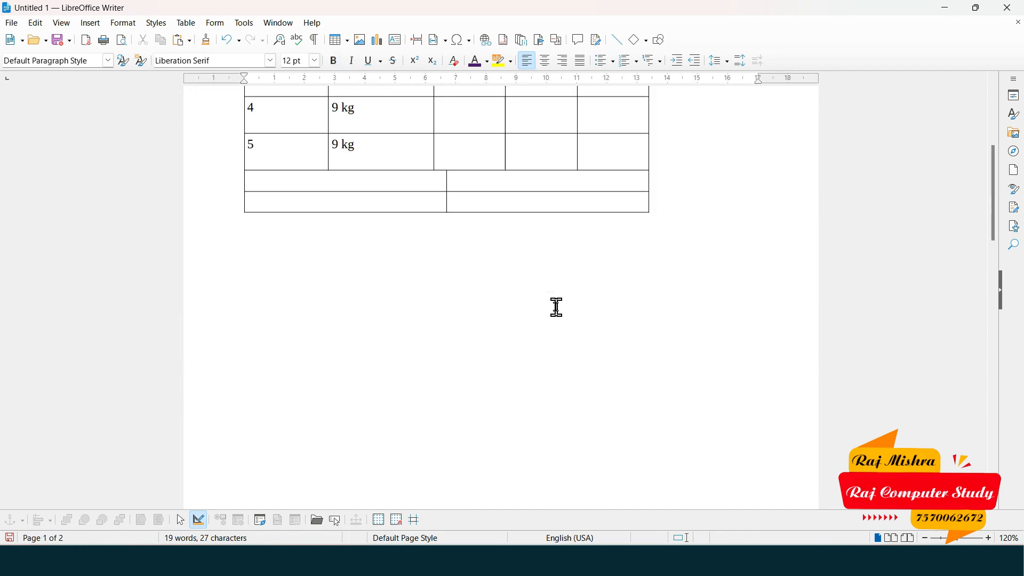
Step: Make the header cells A, qut, C and d of the lower table bold and highlight their text in yellow
{"action": "scroll", "coordinate": [555, 306], "scroll_direction": "up", "scroll_amount": 5}
{"action": "left_click_drag", "start_coordinate": [273, 245], "coordinate": [548, 233]}
{"action": "left_click", "coordinate": [334, 62]}
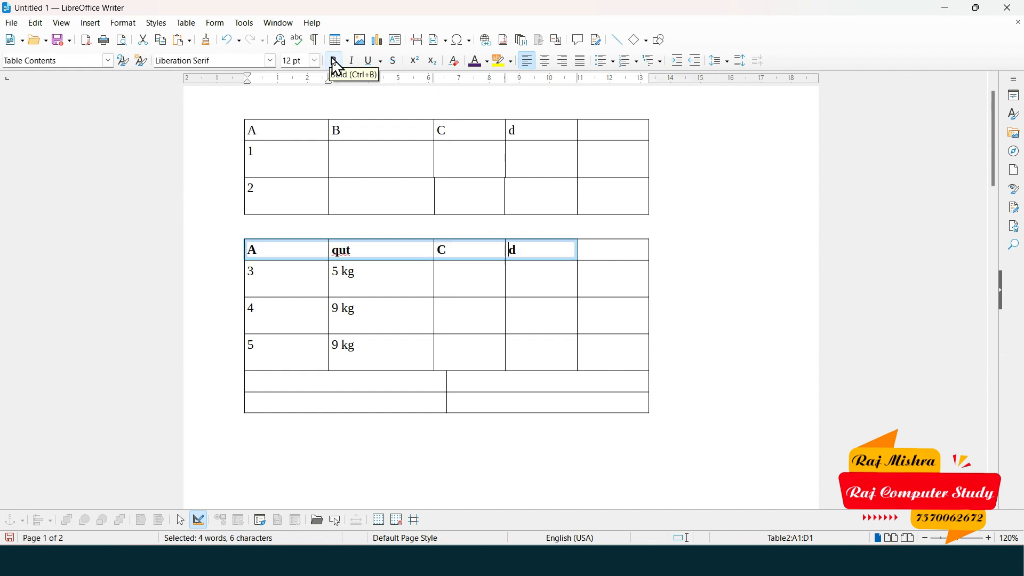
{"action": "left_click", "coordinate": [499, 61]}
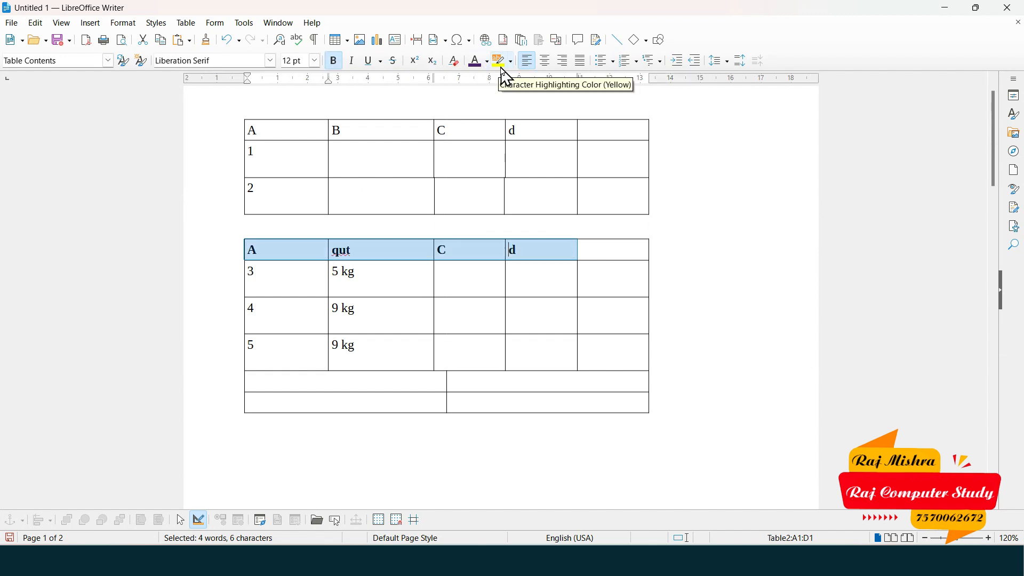
{"action": "left_click", "coordinate": [600, 255]}
Step: Append new two-cell rows at the end of the lower table, continuing onto page 2 down to row 42
{"action": "left_click", "coordinate": [407, 407]}
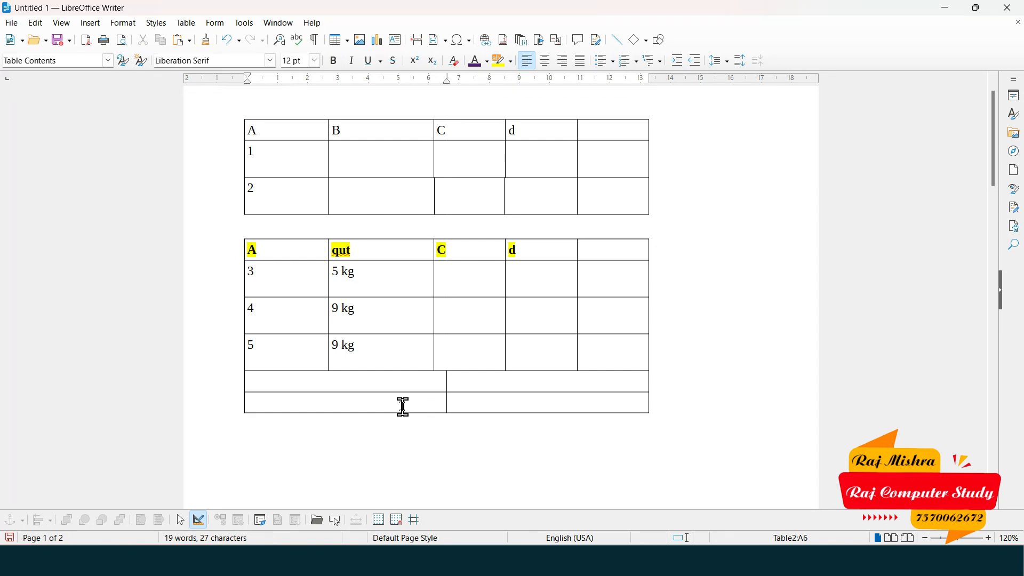
{"action": "left_click", "coordinate": [467, 403]}
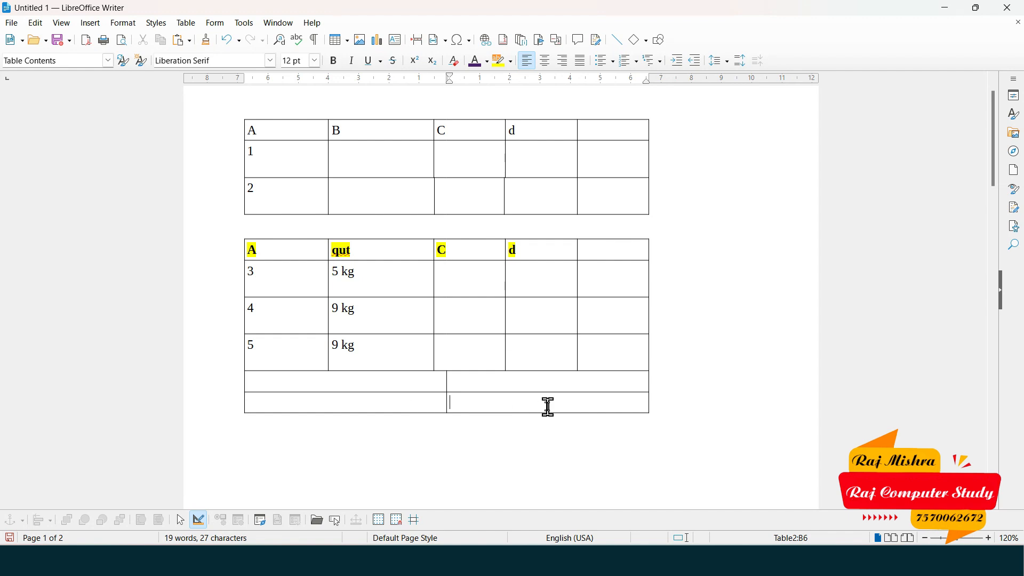
{"action": "key", "text": "Tab"}
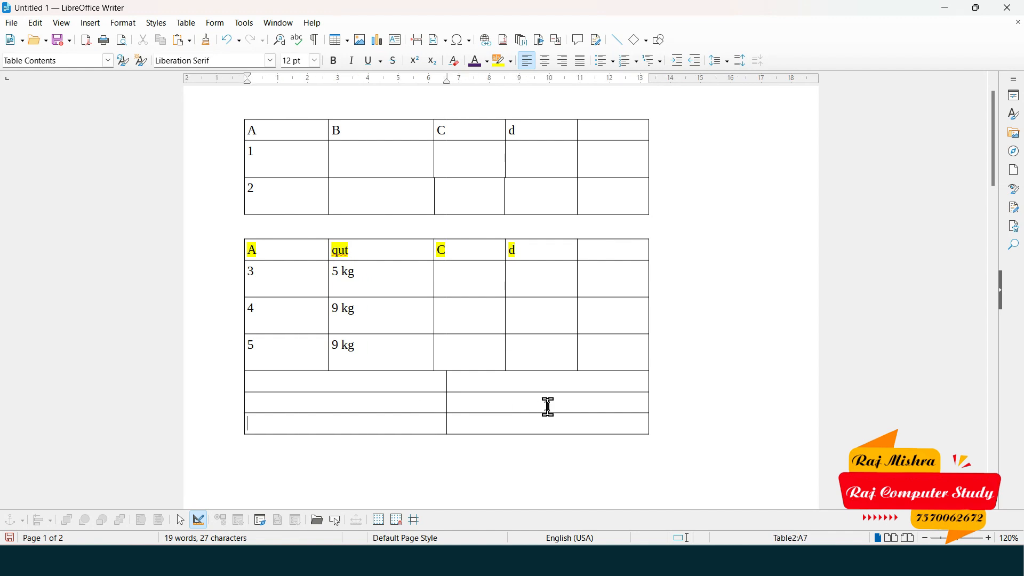
{"action": "key", "text": "Tab"}
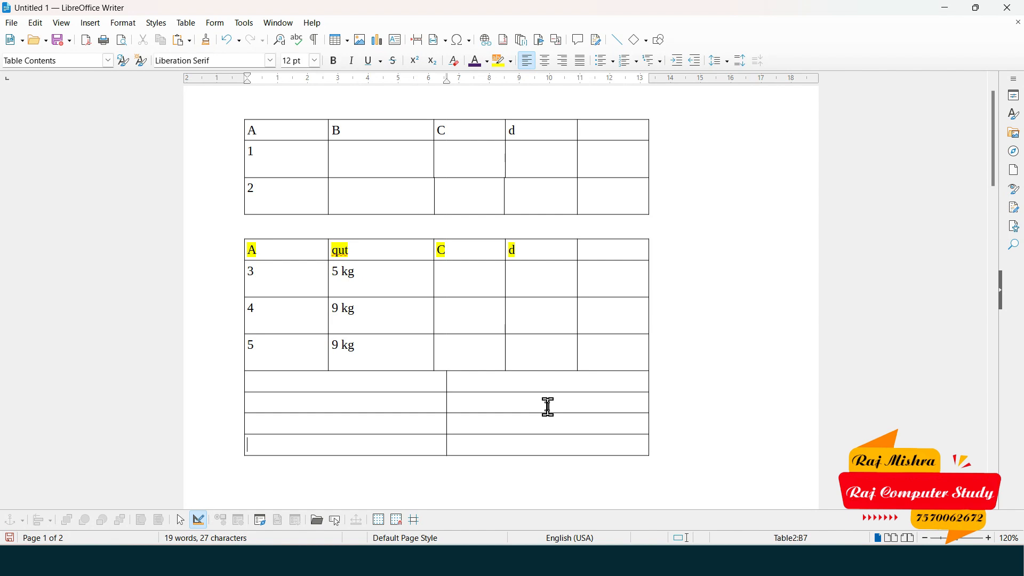
{"action": "key", "text": "Tab"}
{"action": "key", "text": "Tab"}
{"action": "key", "text": "Tab"}
{"action": "key", "text": "Tab"}
{"action": "key", "text": "Tab"}
{"action": "key", "text": "Tab"}
{"action": "key", "text": "Tab"}
{"action": "key", "text": "Tab"}
{"action": "key", "text": "Tab"}
{"action": "key", "text": "Tab"}
{"action": "key", "text": "Tab"}
{"action": "key", "text": "Tab"}
{"action": "key", "text": "Tab"}
{"action": "key", "text": "Tab"}
{"action": "key", "text": "Tab"}
{"action": "key", "text": "Tab"}
{"action": "key", "text": "Tab"}
{"action": "key", "text": "Tab"}
{"action": "key", "text": "Tab"}
{"action": "key", "text": "Tab"}
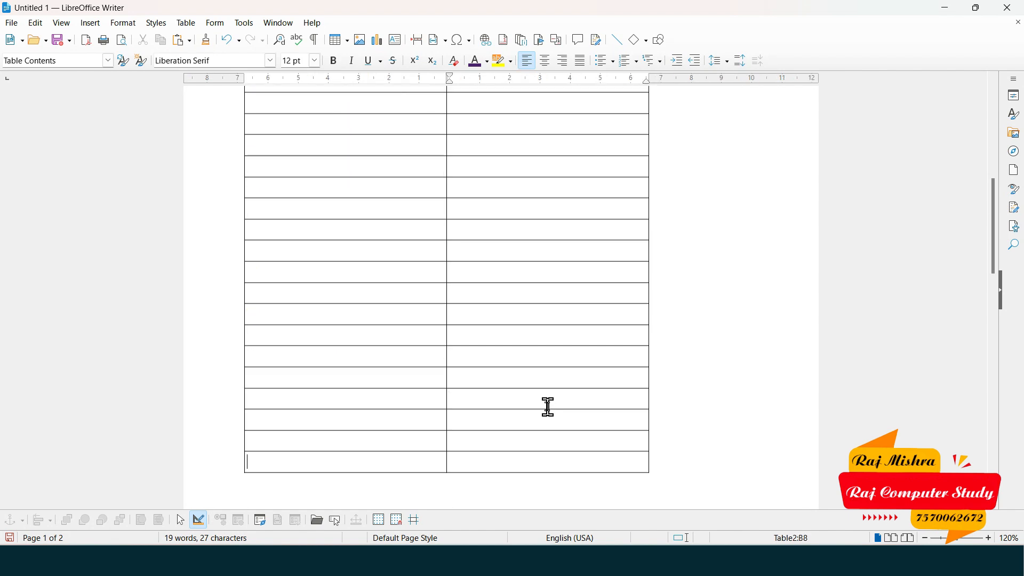
{"action": "key", "text": "Tab"}
{"action": "key", "text": "Tab"}
{"action": "key", "text": "Tab"}
{"action": "key", "text": "Tab"}
{"action": "key", "text": "Tab"}
{"action": "key", "text": "Tab"}
{"action": "key", "text": "Tab"}
{"action": "key", "text": "Tab"}
{"action": "key", "text": "Tab"}
{"action": "key", "text": "Tab"}
{"action": "key", "text": "Tab"}
{"action": "key", "text": "Tab"}
{"action": "key", "text": "Tab"}
{"action": "key", "text": "Tab"}
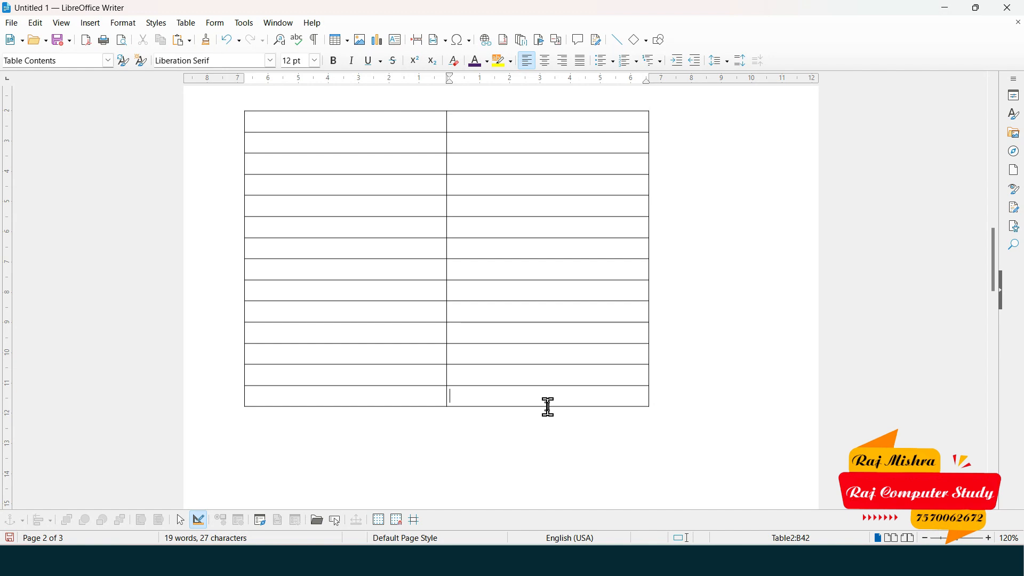
{"action": "scroll", "coordinate": [549, 408], "scroll_direction": "up", "scroll_amount": 15}
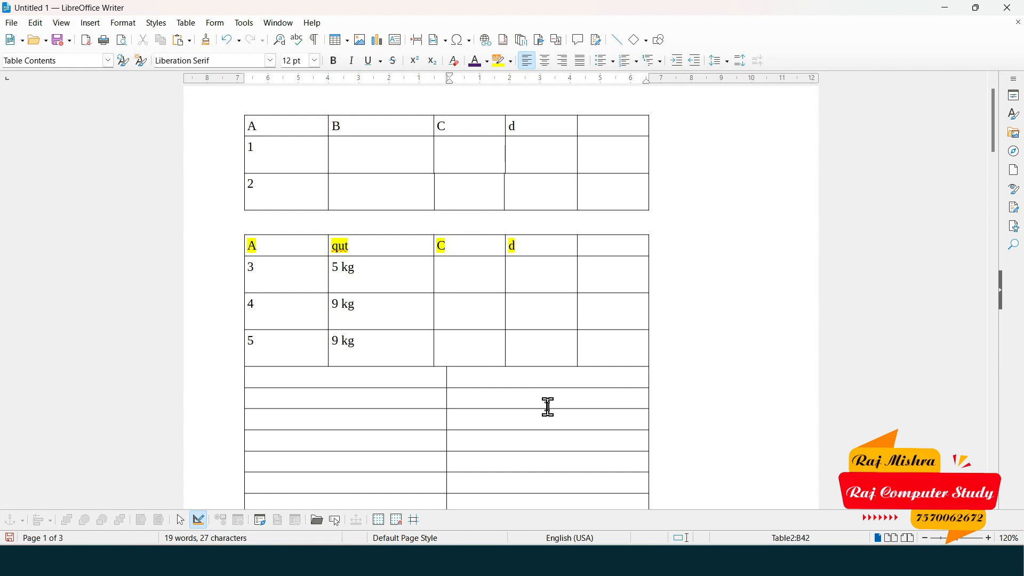
Step: Set the lower table's header row with A, qut, C and d to repeat across pages
{"action": "left_click_drag", "start_coordinate": [614, 239], "coordinate": [257, 239]}
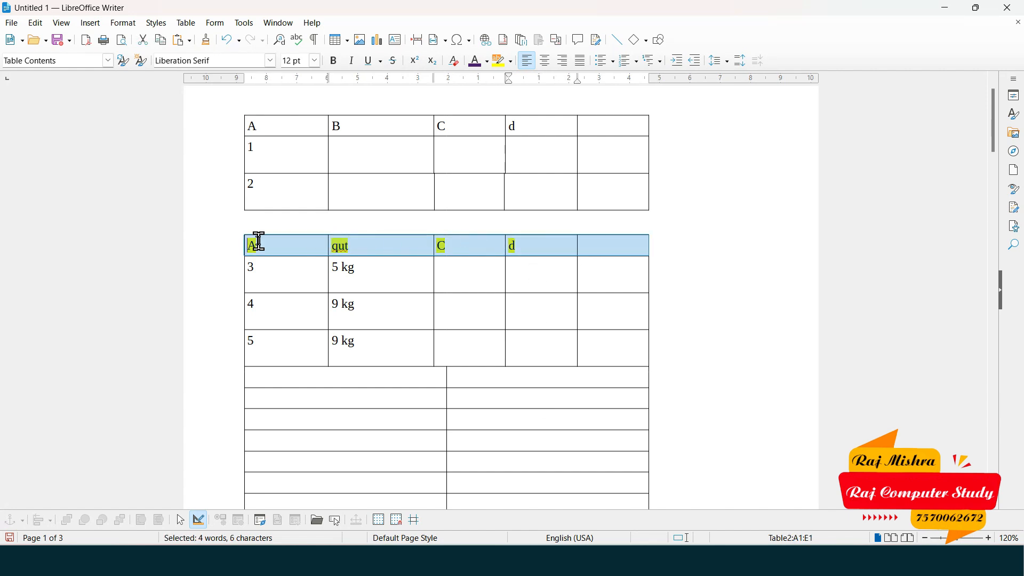
{"action": "left_click", "coordinate": [190, 25]}
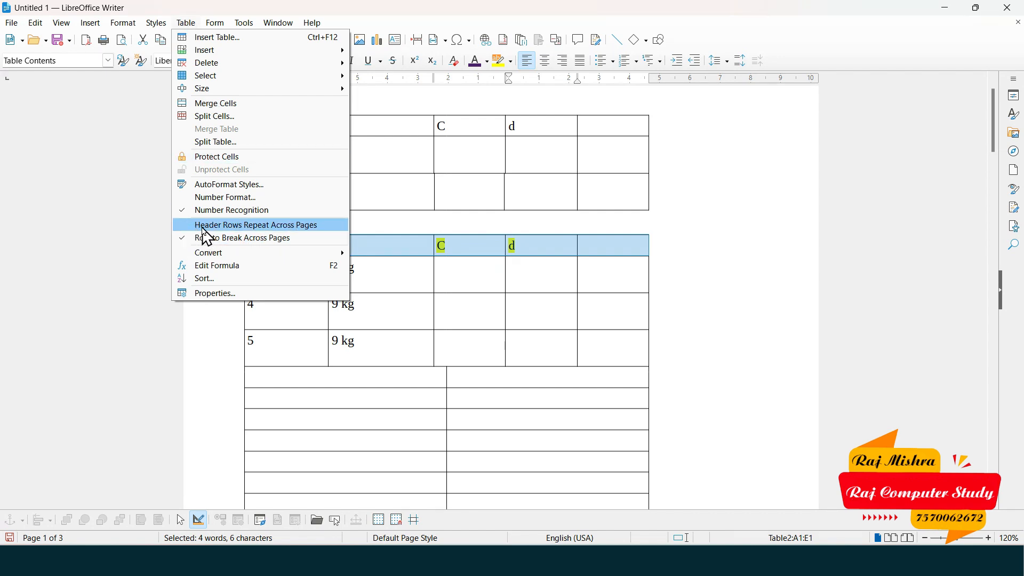
{"action": "left_click", "coordinate": [211, 227]}
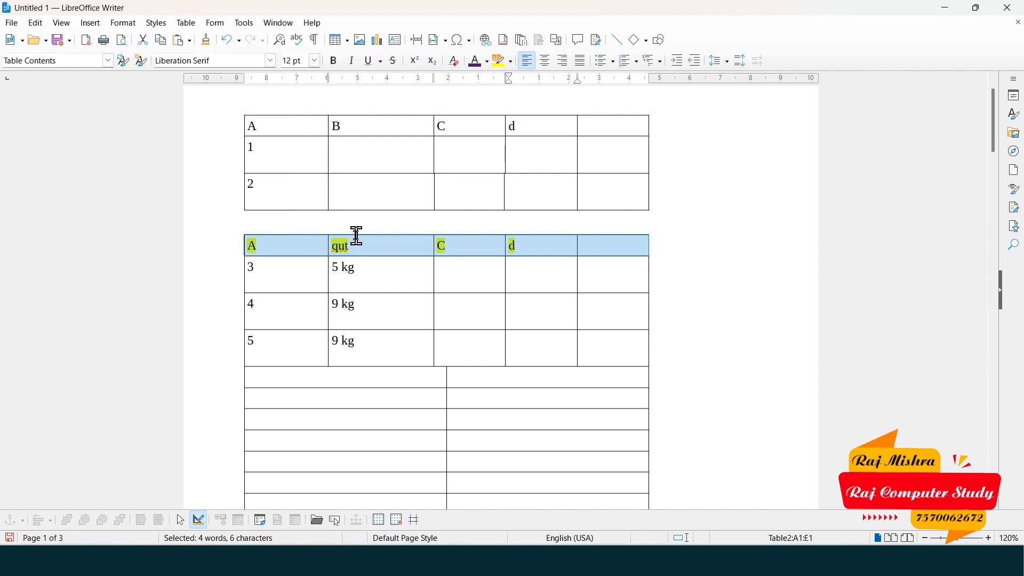
{"action": "scroll", "coordinate": [380, 245], "scroll_direction": "down", "scroll_amount": 10}
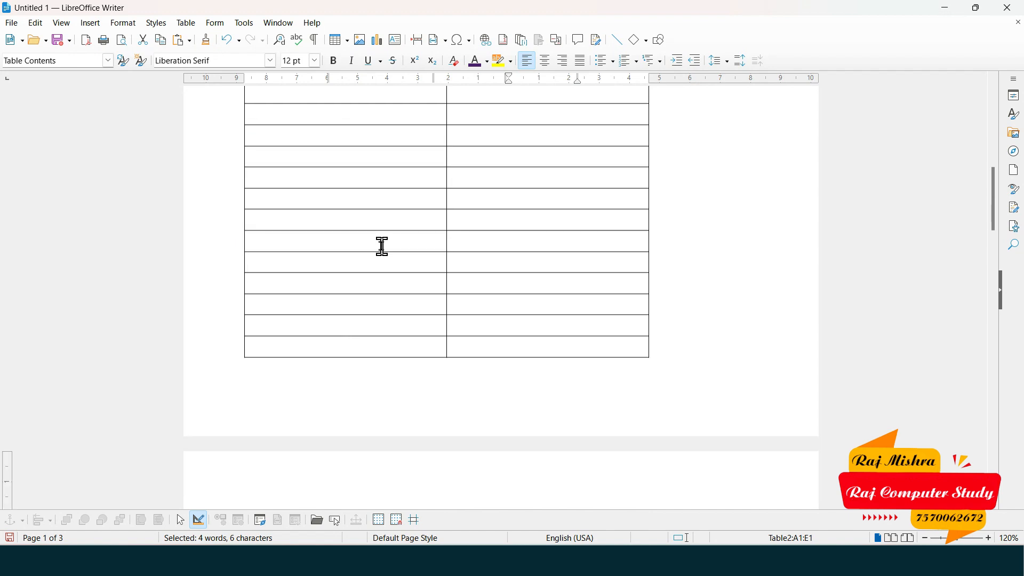
{"action": "scroll", "coordinate": [383, 246], "scroll_direction": "down", "scroll_amount": 3}
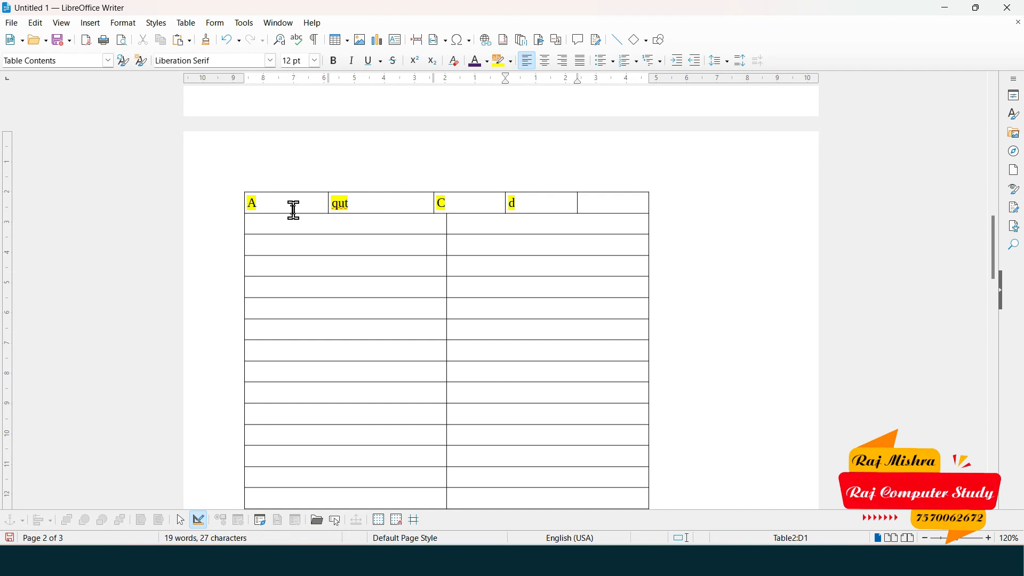
Step: Append more two-cell rows at the end of the lower table on page 2, continuing onto page 3 down to row 75
{"action": "scroll", "coordinate": [294, 209], "scroll_direction": "down", "scroll_amount": 5}
{"action": "left_click", "coordinate": [489, 227]}
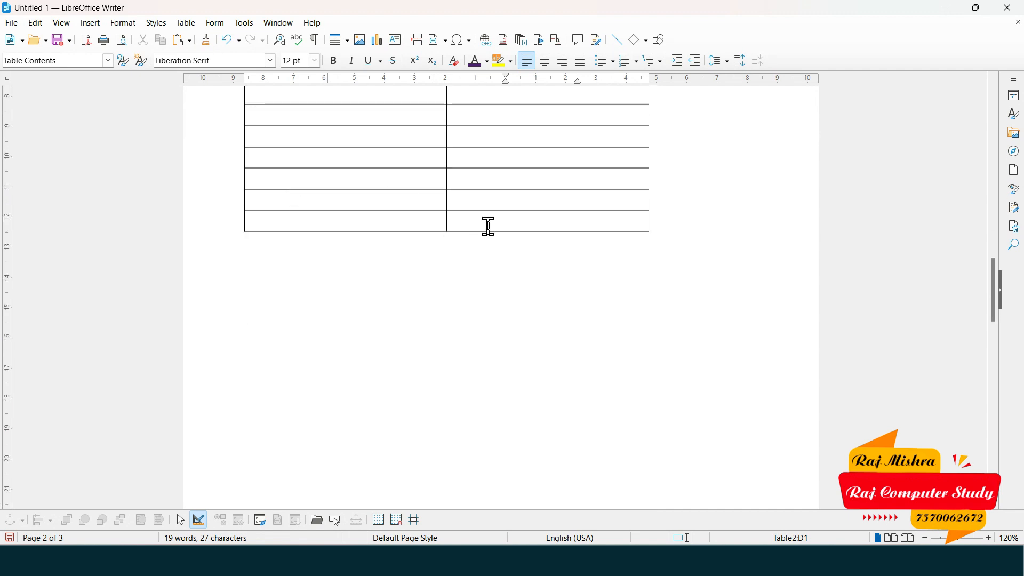
{"action": "left_click", "coordinate": [488, 226]}
{"action": "key", "text": "Tab"}
{"action": "key", "text": "Tab"}
{"action": "key", "text": "Tab"}
{"action": "key", "text": "Tab"}
{"action": "key", "text": "Tab"}
{"action": "key", "text": "Tab"}
{"action": "key", "text": "Tab"}
{"action": "key", "text": "Tab"}
{"action": "key", "text": "Tab"}
{"action": "key", "text": "Tab"}
{"action": "key", "text": "Tab"}
{"action": "key", "text": "Tab"}
{"action": "key", "text": "Tab"}
{"action": "key", "text": "Tab"}
{"action": "key", "text": "Tab"}
{"action": "key", "text": "Tab"}
{"action": "key", "text": "Tab"}
{"action": "key", "text": "Tab"}
{"action": "key", "text": "Tab"}
{"action": "key", "text": "Tab"}
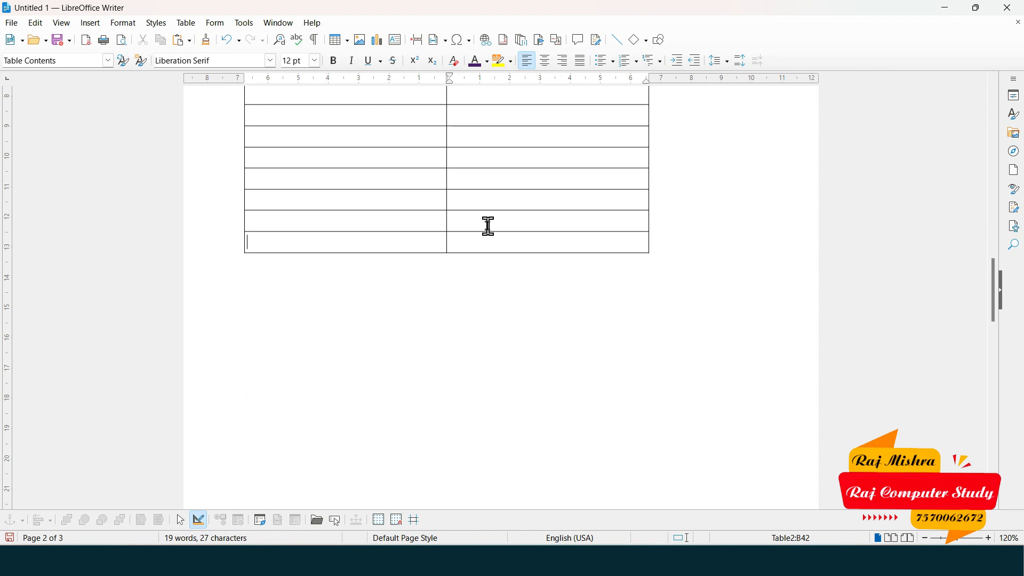
{"action": "key", "text": "Tab"}
{"action": "key", "text": "Tab"}
{"action": "key", "text": "Tab"}
{"action": "key", "text": "Tab"}
{"action": "key", "text": "Tab"}
{"action": "key", "text": "Tab"}
{"action": "key", "text": "Tab"}
{"action": "key", "text": "Tab"}
{"action": "key", "text": "Tab"}
{"action": "key", "text": "Tab"}
{"action": "key", "text": "Tab"}
{"action": "key", "text": "Tab"}
{"action": "key", "text": "Tab"}
{"action": "key", "text": "Tab"}
{"action": "key", "text": "Tab"}
{"action": "key", "text": "Tab"}
{"action": "key", "text": "Tab"}
{"action": "key", "text": "Tab"}
{"action": "key", "text": "Tab"}
{"action": "key", "text": "Tab"}
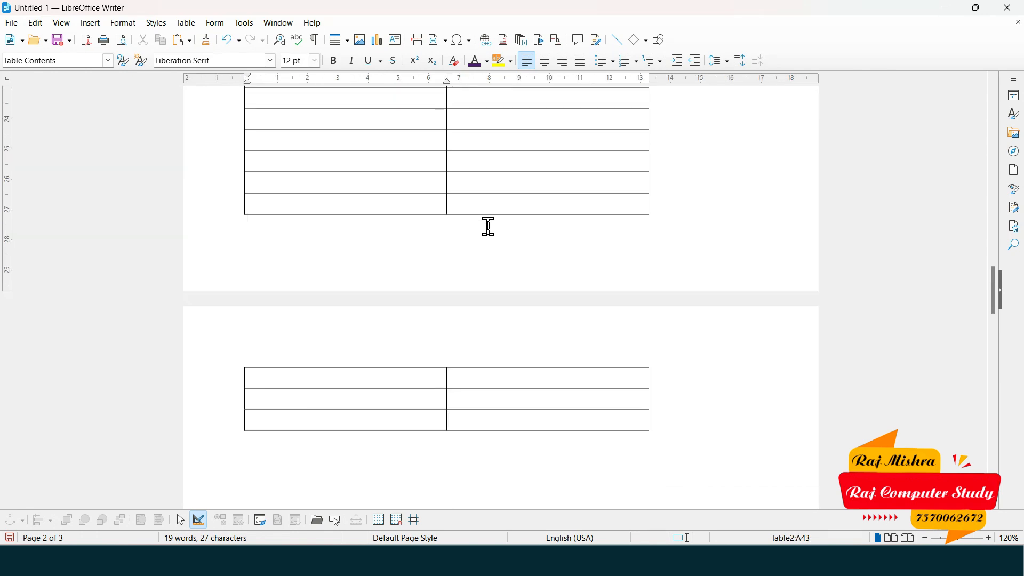
Step: Turn on header row repetition again from the lower table's header on page 2, and check the header on page 3
{"action": "scroll", "coordinate": [580, 194], "scroll_direction": "up", "scroll_amount": 15}
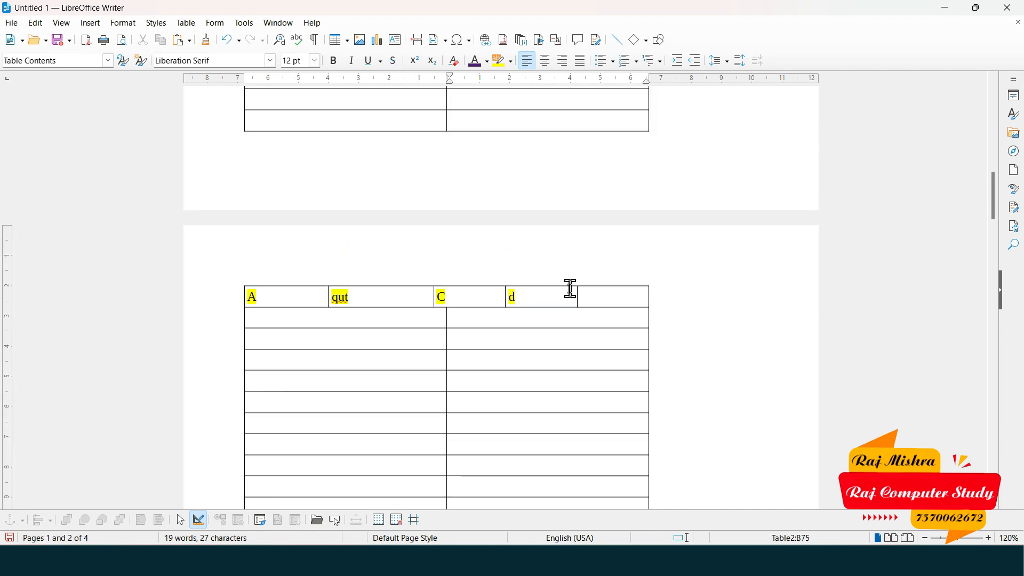
{"action": "left_click_drag", "start_coordinate": [599, 293], "coordinate": [297, 278]}
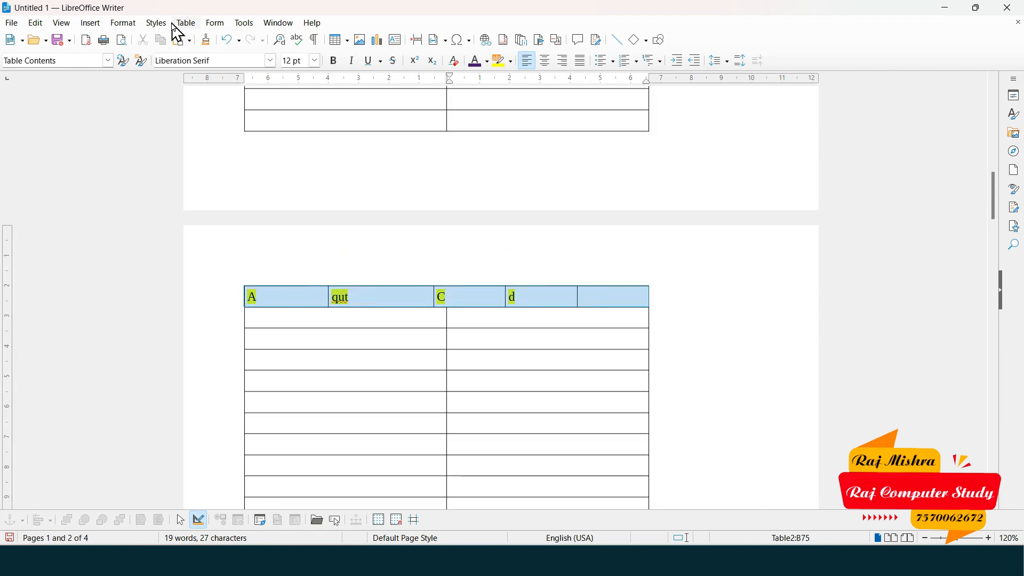
{"action": "left_click", "coordinate": [195, 26]}
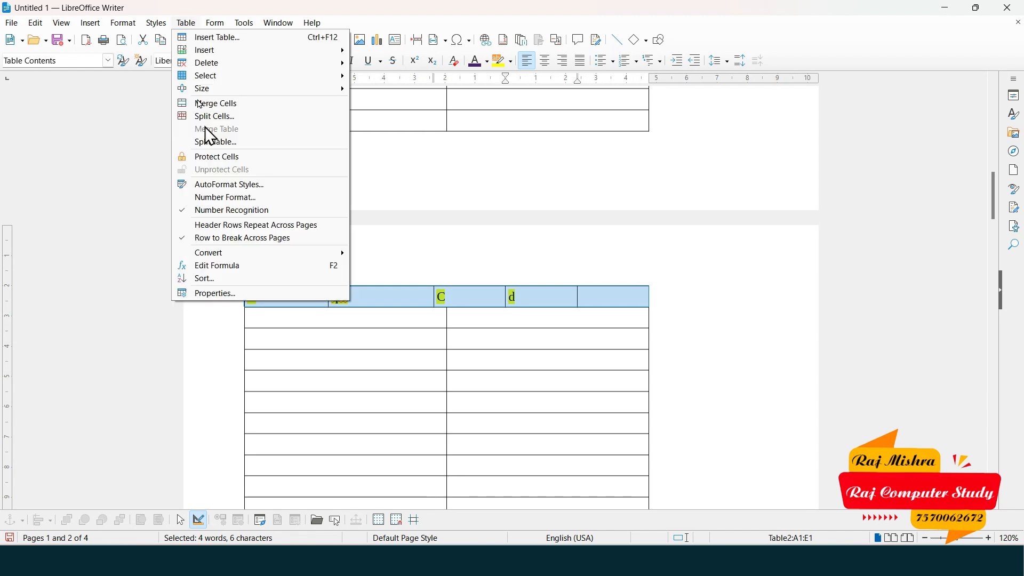
{"action": "left_click", "coordinate": [247, 225]}
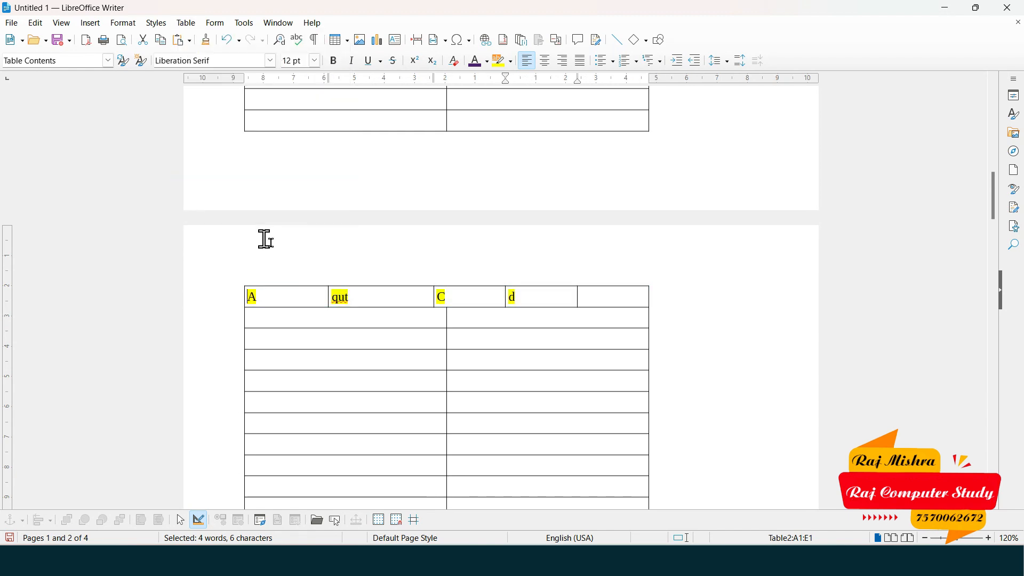
{"action": "scroll", "coordinate": [331, 274], "scroll_direction": "down", "scroll_amount": 8}
{"action": "scroll", "coordinate": [332, 275], "scroll_direction": "down", "scroll_amount": 5}
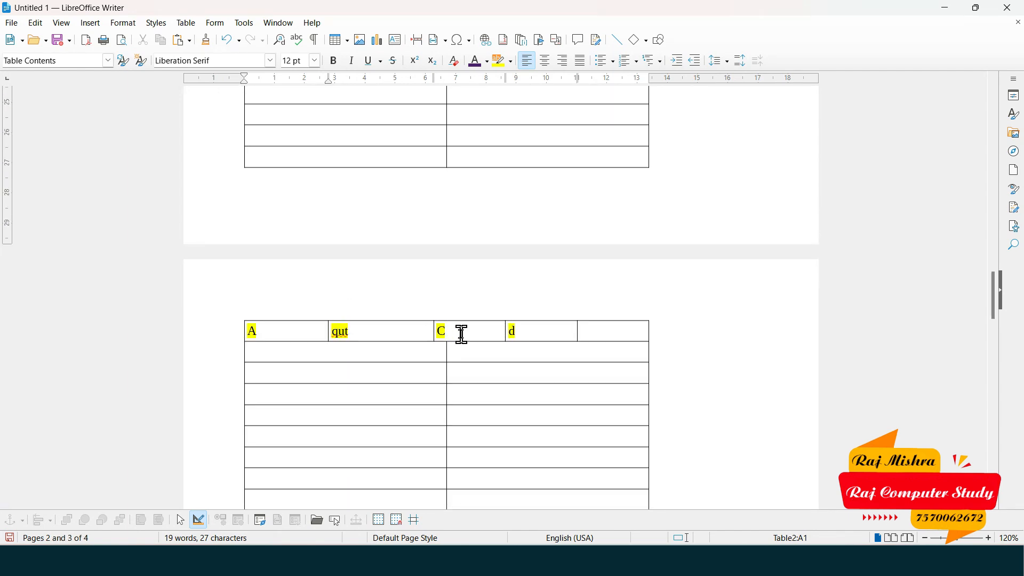
{"action": "scroll", "coordinate": [461, 334], "scroll_direction": "up", "scroll_amount": 20}
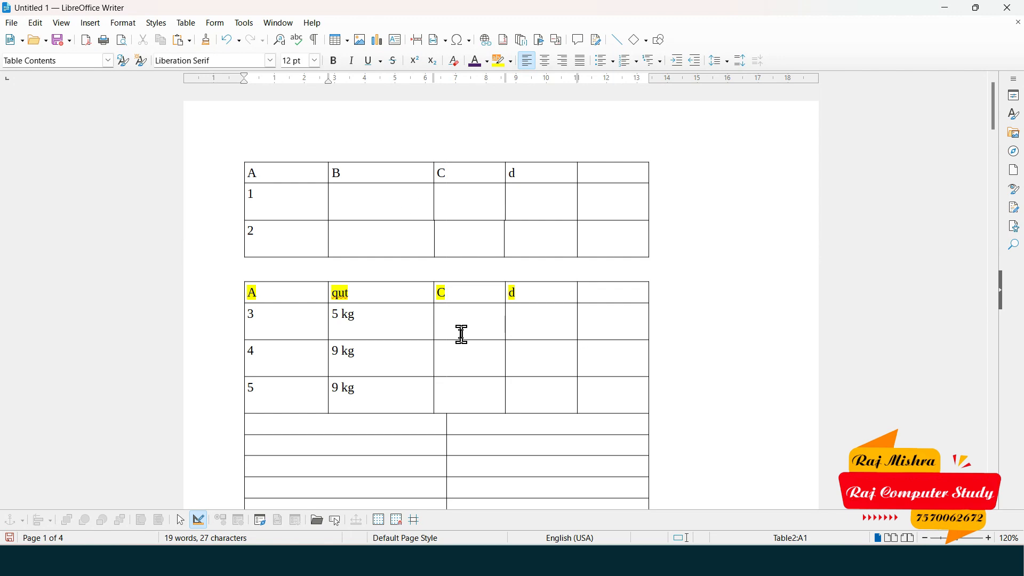
{"action": "left_click", "coordinate": [199, 23]}
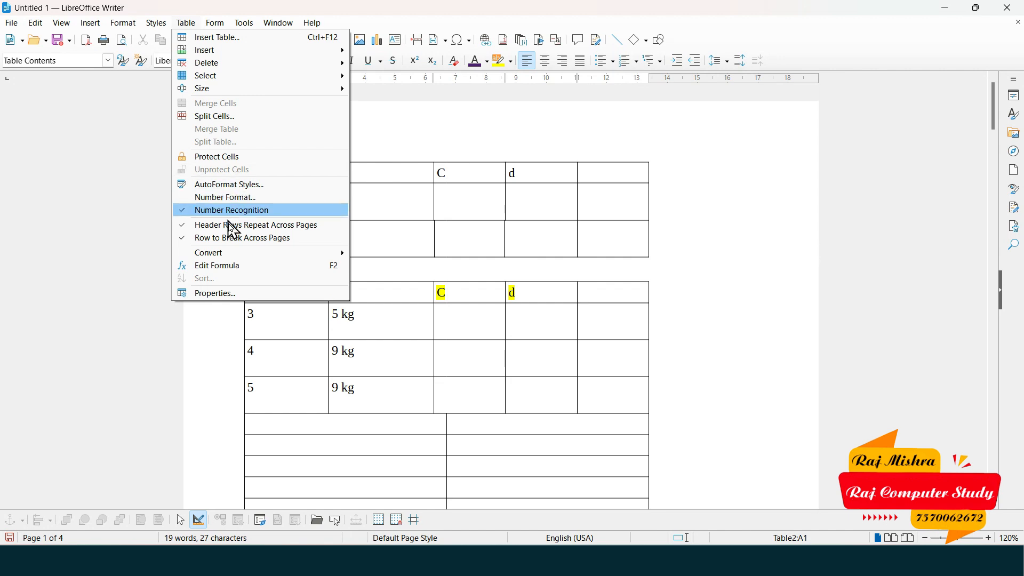
{"action": "mouse_move", "coordinate": [251, 263]}
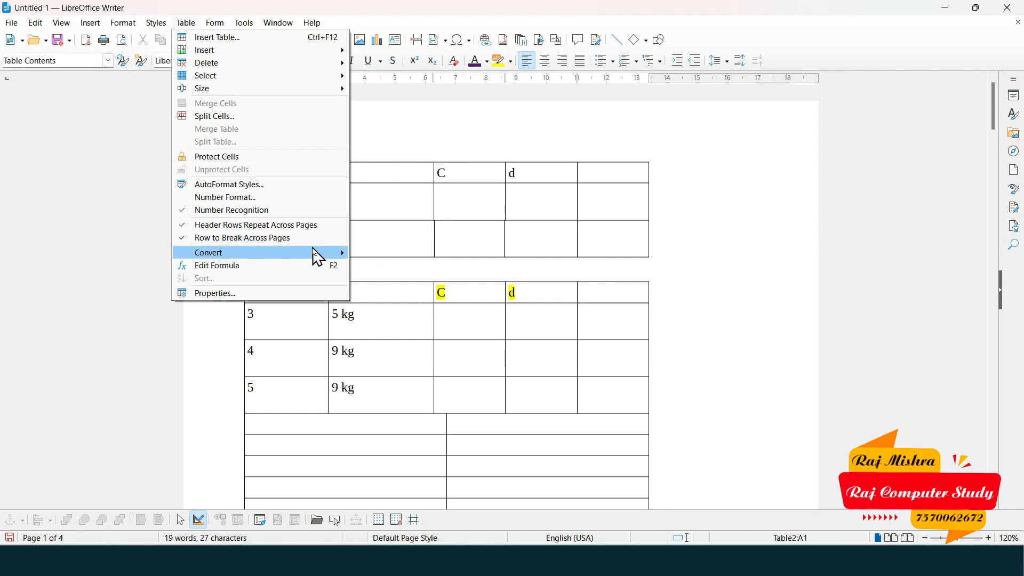
{"action": "left_click", "coordinate": [564, 248]}
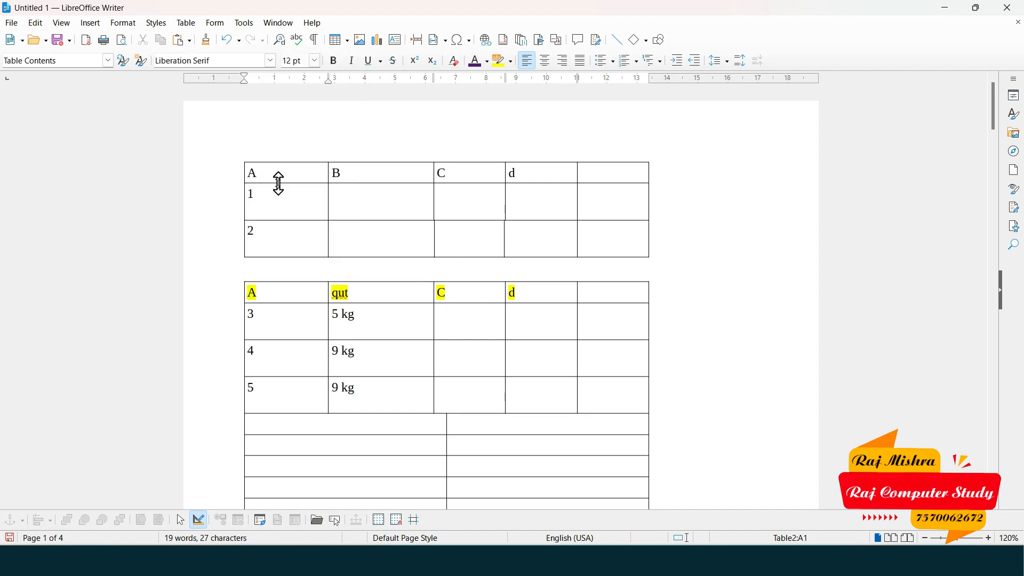
{"action": "left_click_drag", "start_coordinate": [270, 169], "coordinate": [636, 233]}
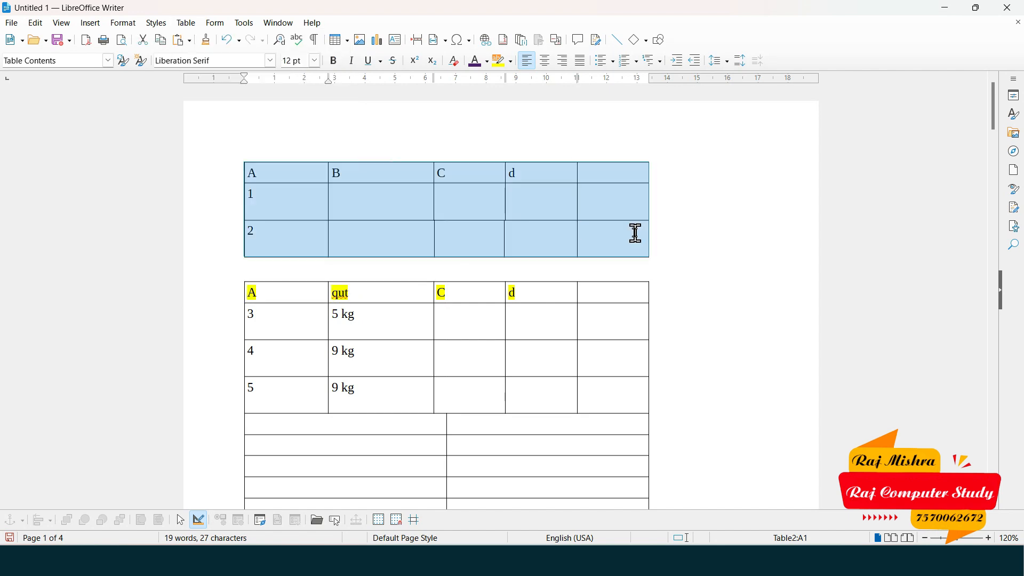
{"action": "left_click", "coordinate": [281, 183]}
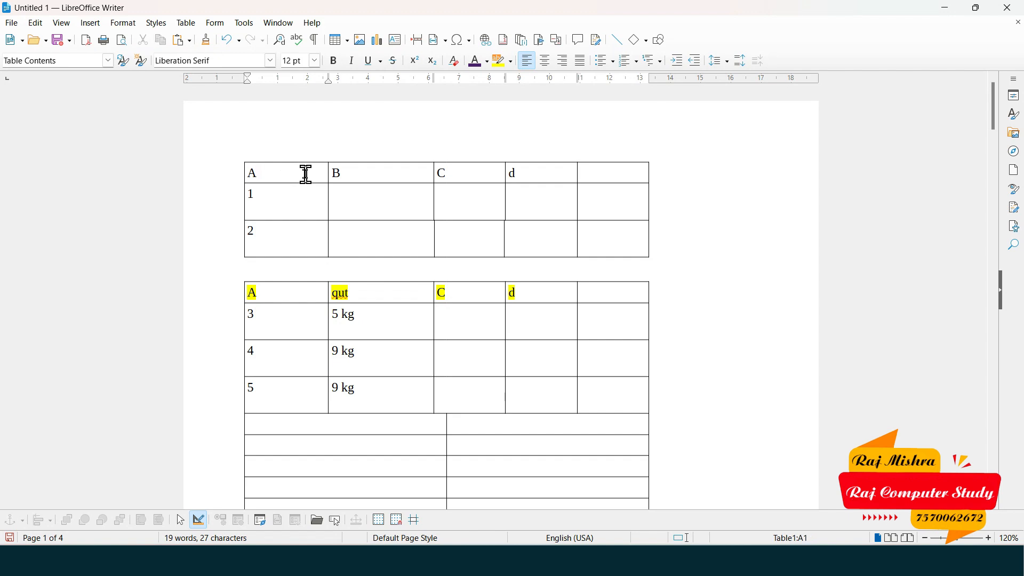
{"action": "left_click_drag", "start_coordinate": [315, 171], "coordinate": [595, 232]}
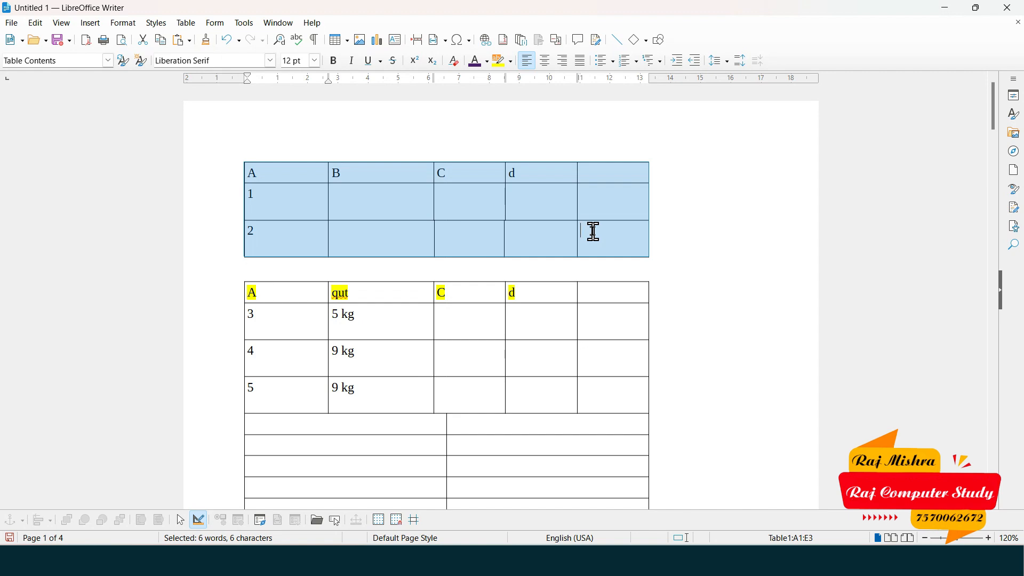
{"action": "left_click", "coordinate": [425, 196]}
Step: Convert the upper table with headers A, B, C and d to text, using tabs as the separator
{"action": "left_click", "coordinate": [476, 195]}
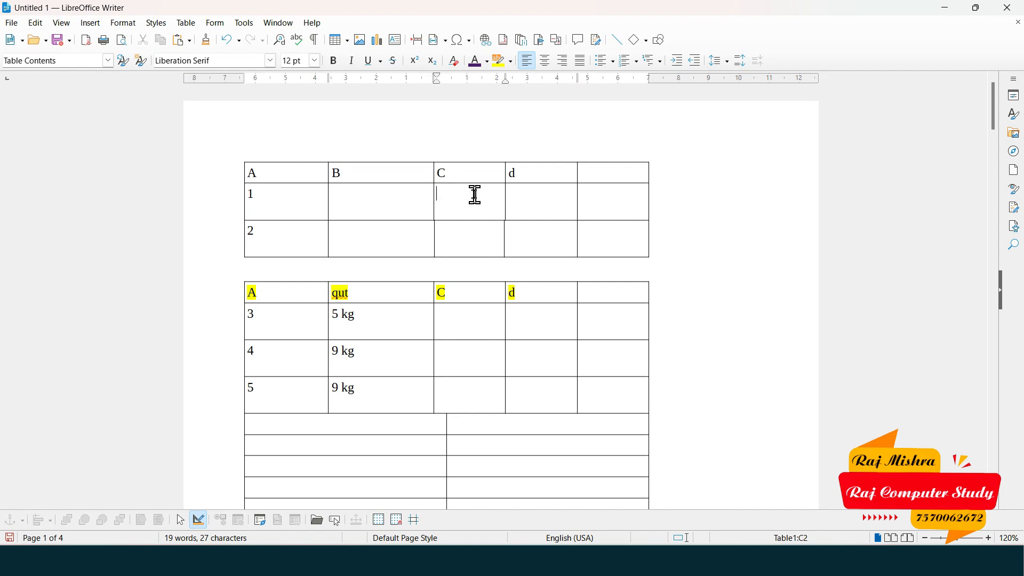
{"action": "left_click", "coordinate": [187, 23]}
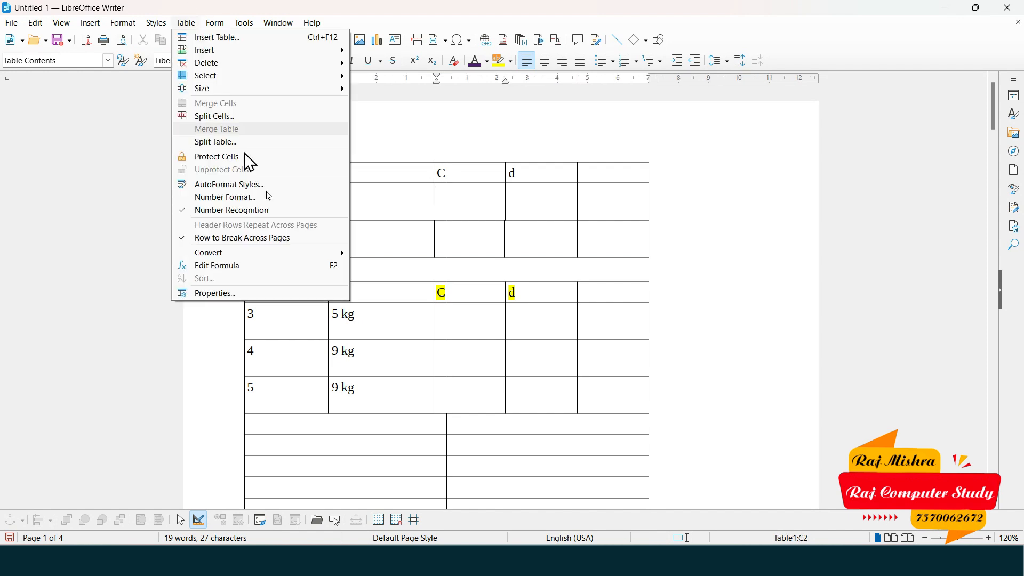
{"action": "mouse_move", "coordinate": [313, 259]}
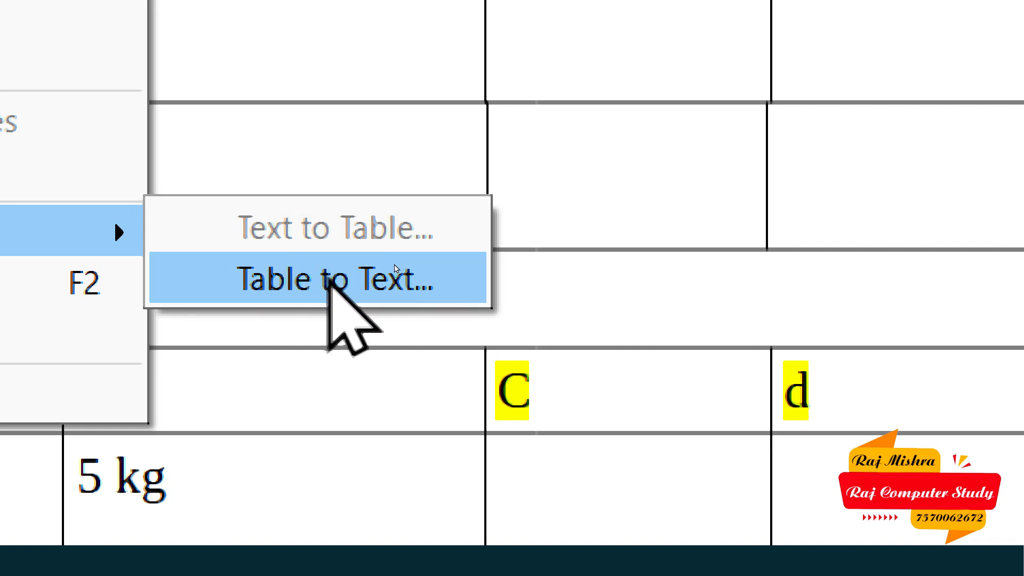
{"action": "left_click", "coordinate": [407, 269]}
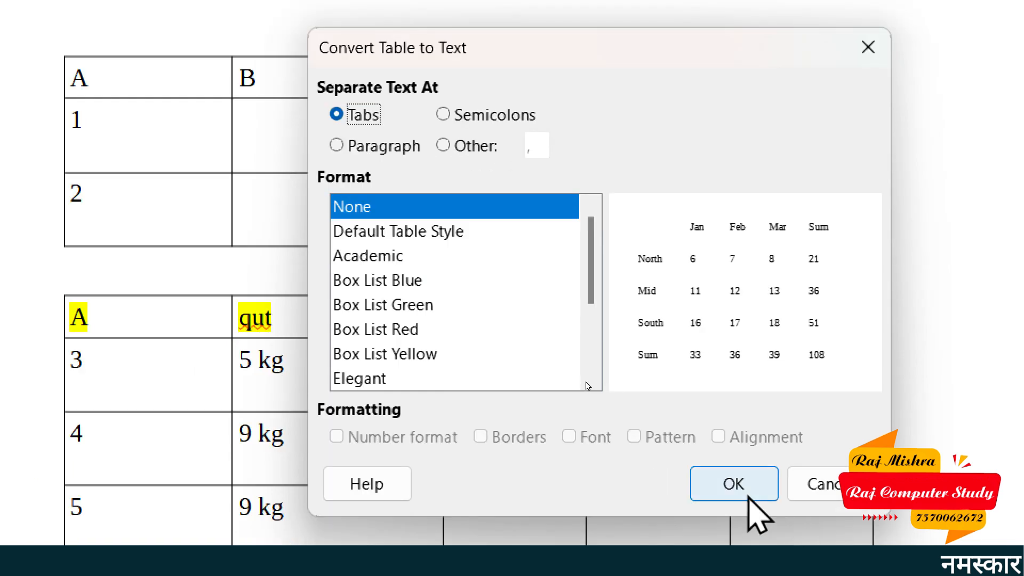
{"action": "left_click", "coordinate": [734, 483]}
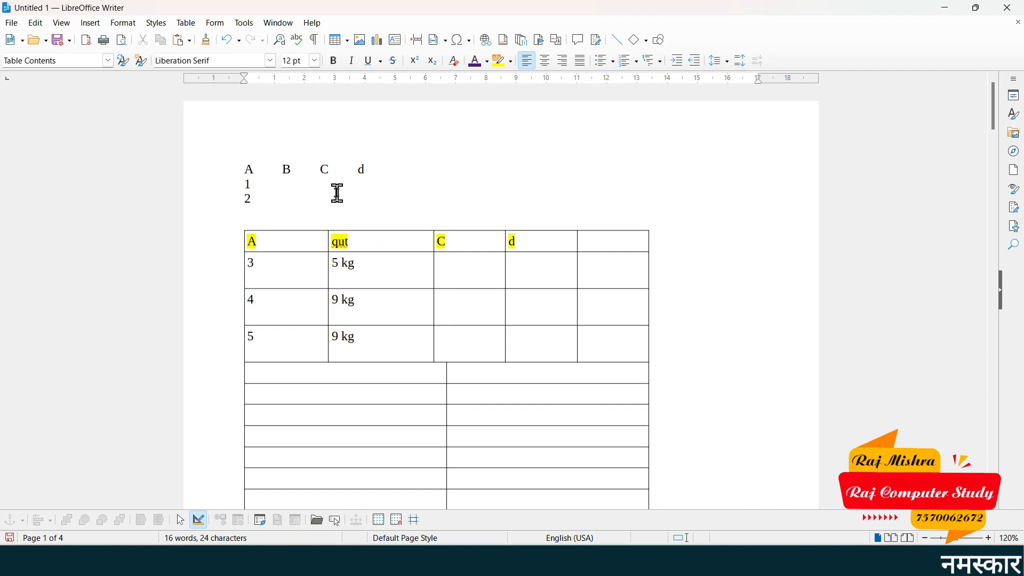
Step: Convert the tab-separated lines A, B, C, d, 1 and 2 back into a table with the Default Table Style format
{"action": "left_click_drag", "start_coordinate": [245, 169], "coordinate": [344, 196]}
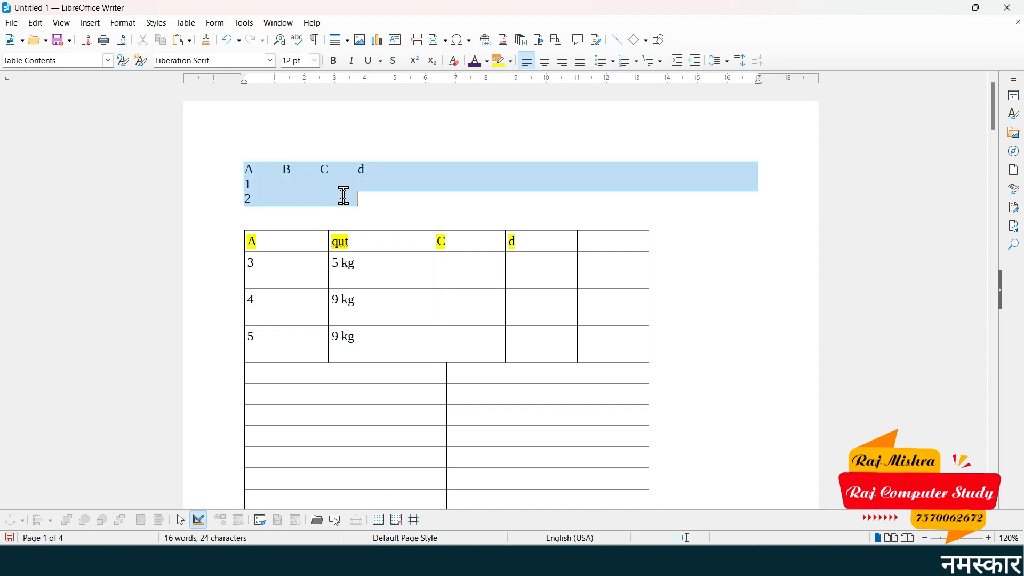
{"action": "left_click", "coordinate": [196, 23]}
{"action": "mouse_move", "coordinate": [275, 256]}
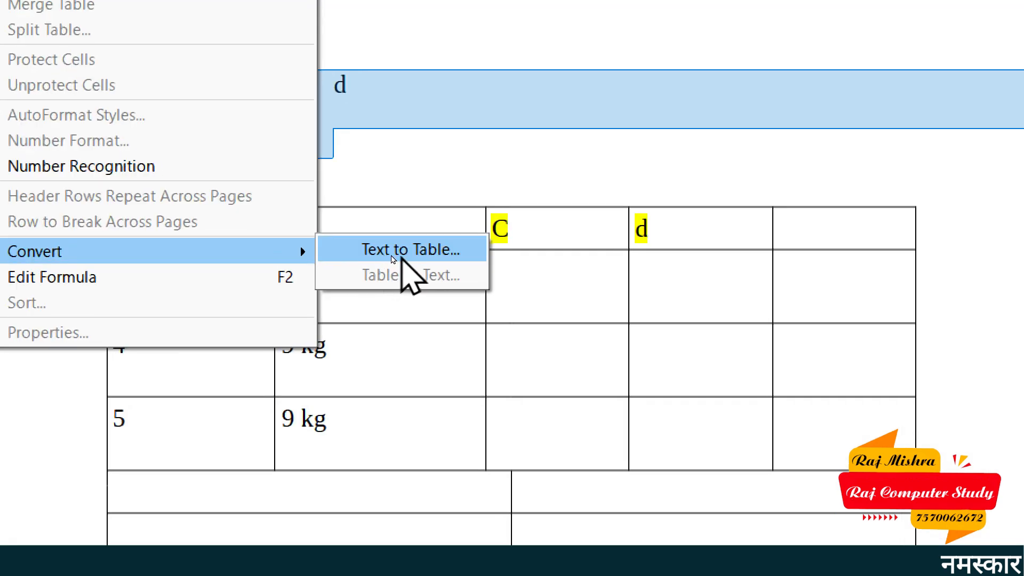
{"action": "left_click", "coordinate": [389, 255]}
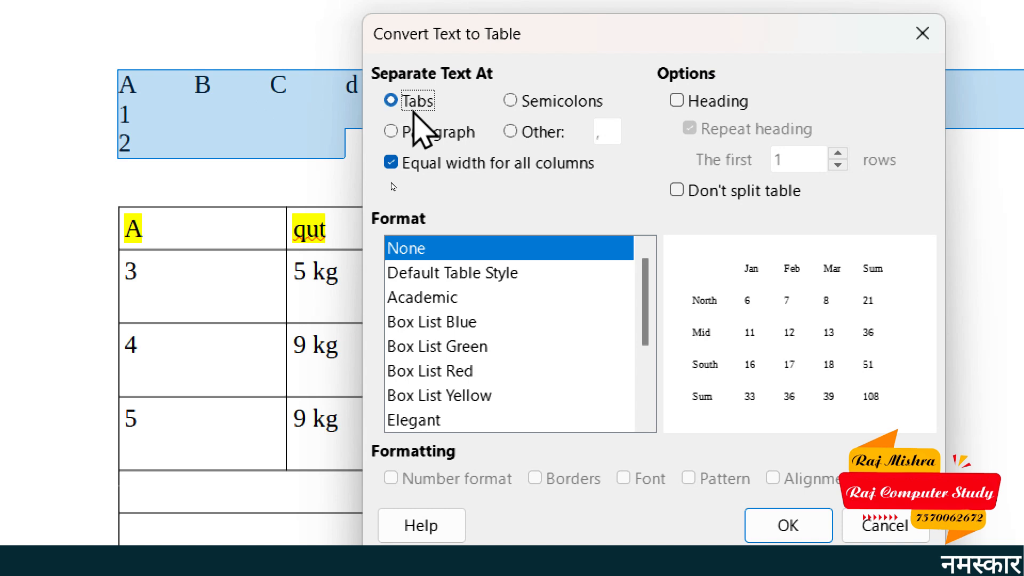
{"action": "left_click", "coordinate": [464, 297]}
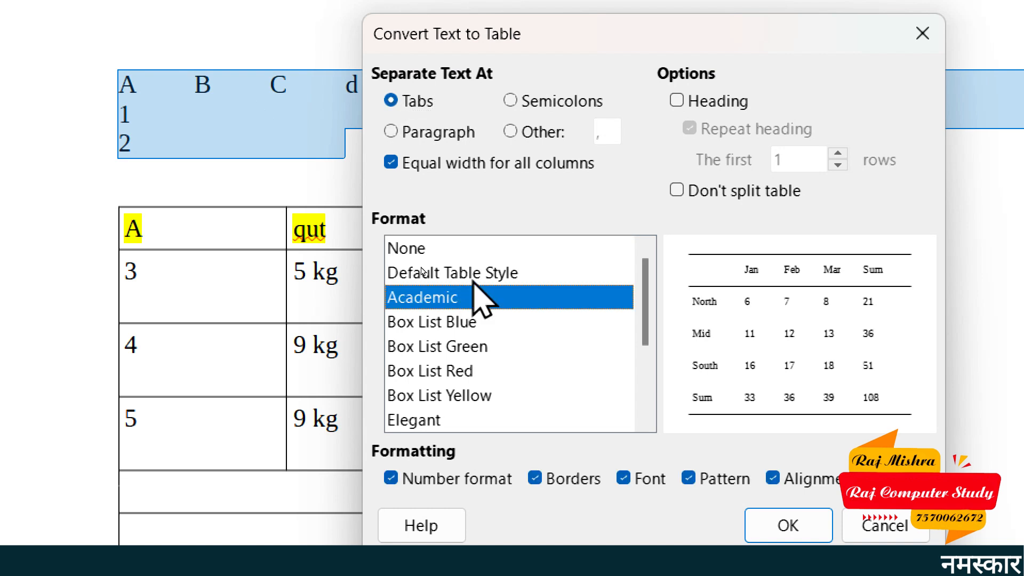
{"action": "left_click", "coordinate": [421, 271]}
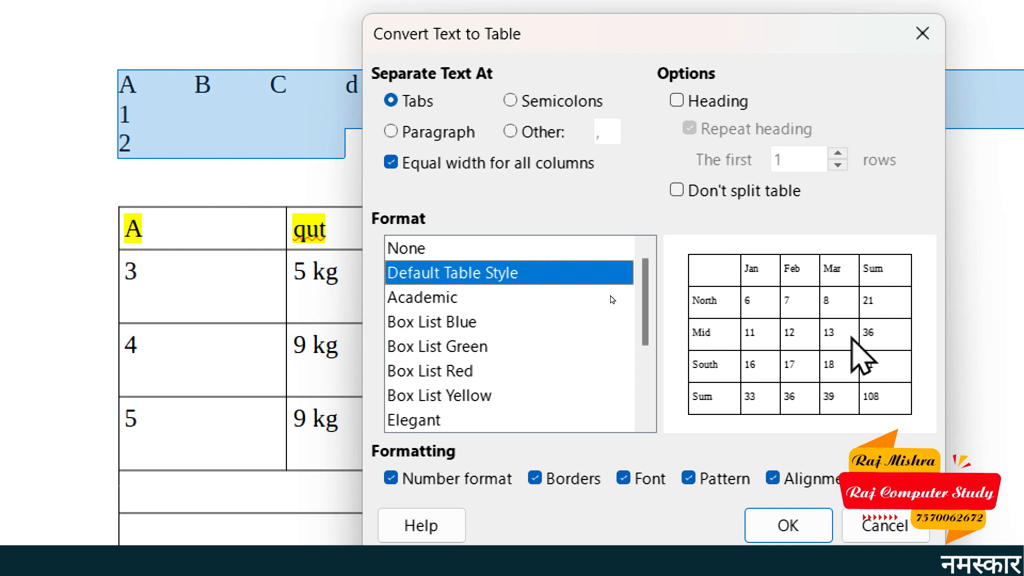
{"action": "left_click", "coordinate": [806, 521]}
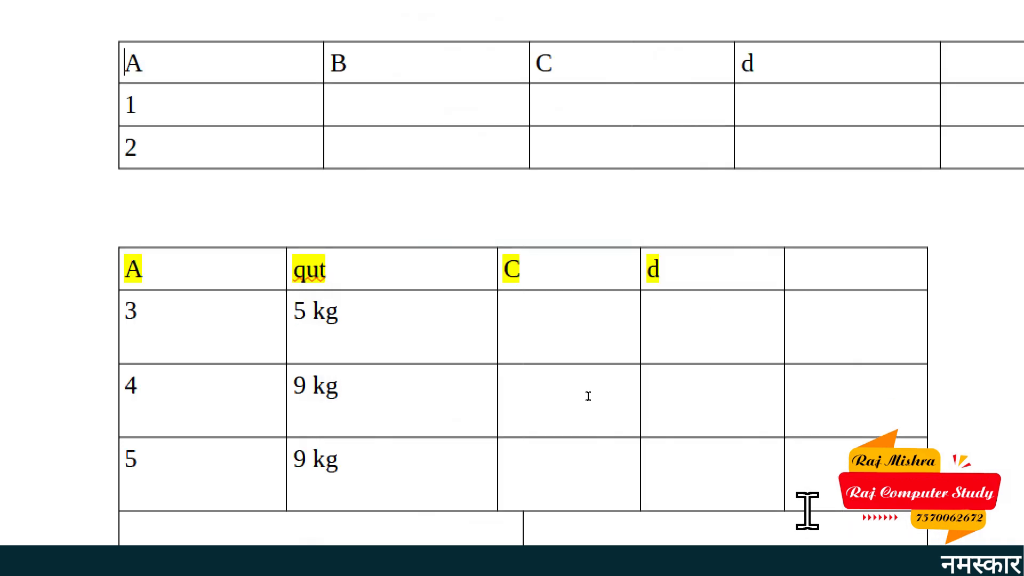
Step: Enter the line "student+course+dob" a few lines below the long table on page 3
{"action": "scroll", "coordinate": [485, 142], "scroll_direction": "up", "scroll_amount": 1}
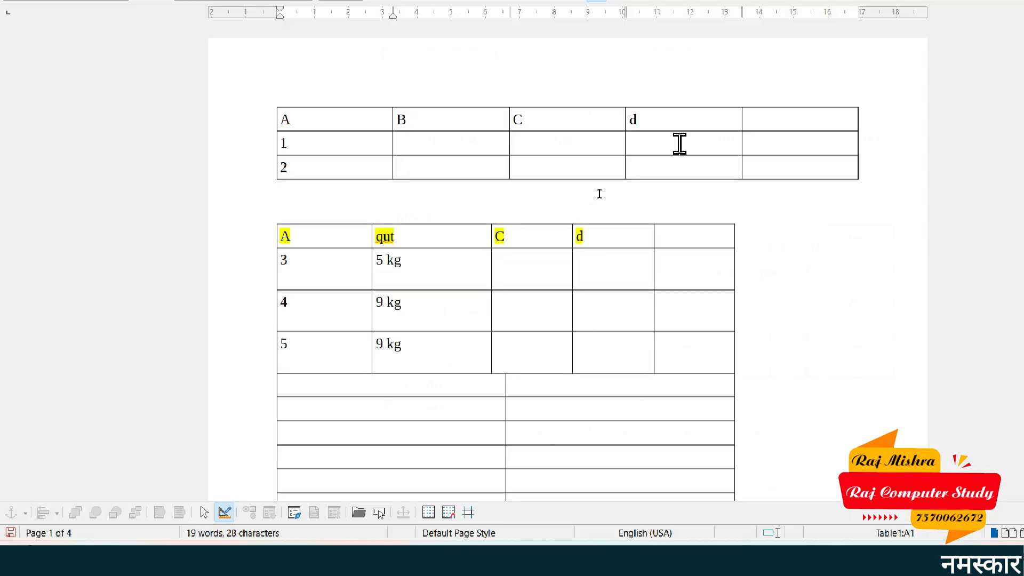
{"action": "scroll", "coordinate": [601, 194], "scroll_direction": "down", "scroll_amount": 20}
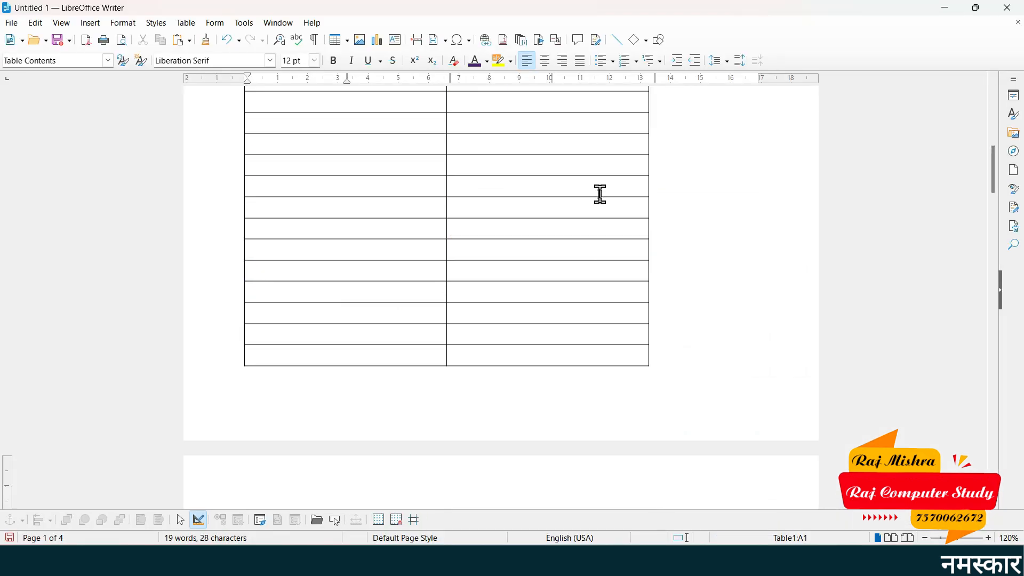
{"action": "scroll", "coordinate": [600, 194], "scroll_direction": "up", "scroll_amount": 10}
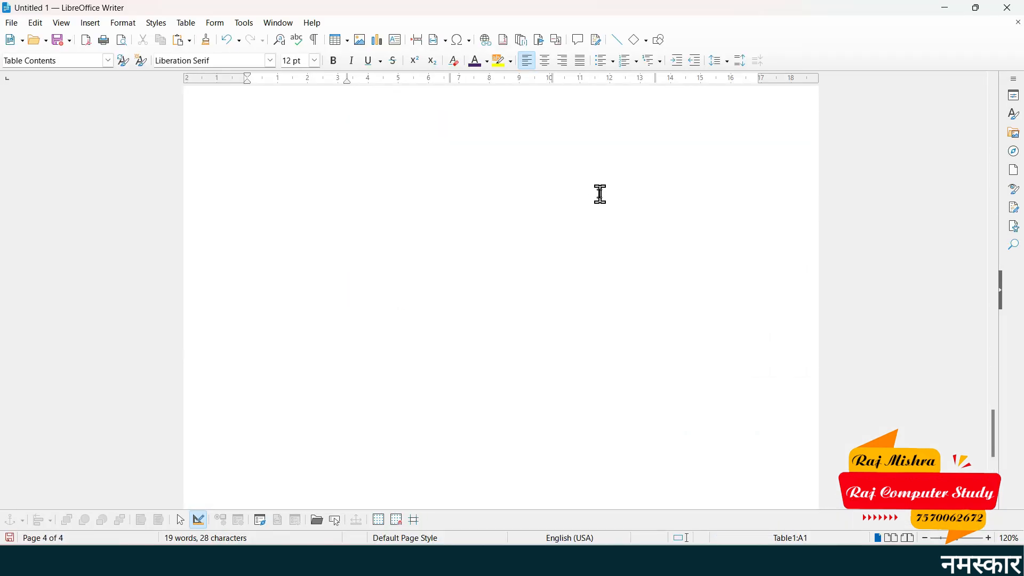
{"action": "scroll", "coordinate": [425, 243], "scroll_direction": "down", "scroll_amount": 6}
{"action": "scroll", "coordinate": [425, 242], "scroll_direction": "up", "scroll_amount": 2}
{"action": "left_click", "coordinate": [463, 279]}
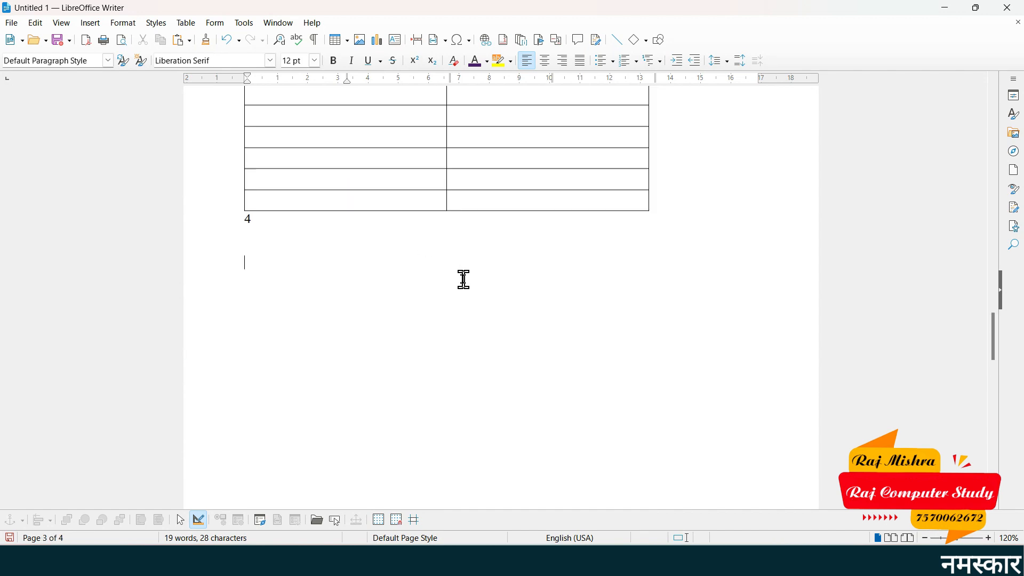
{"action": "scroll", "coordinate": [464, 279], "scroll_direction": "down", "scroll_amount": 3}
{"action": "scroll", "coordinate": [464, 279], "scroll_direction": "up", "scroll_amount": 3}
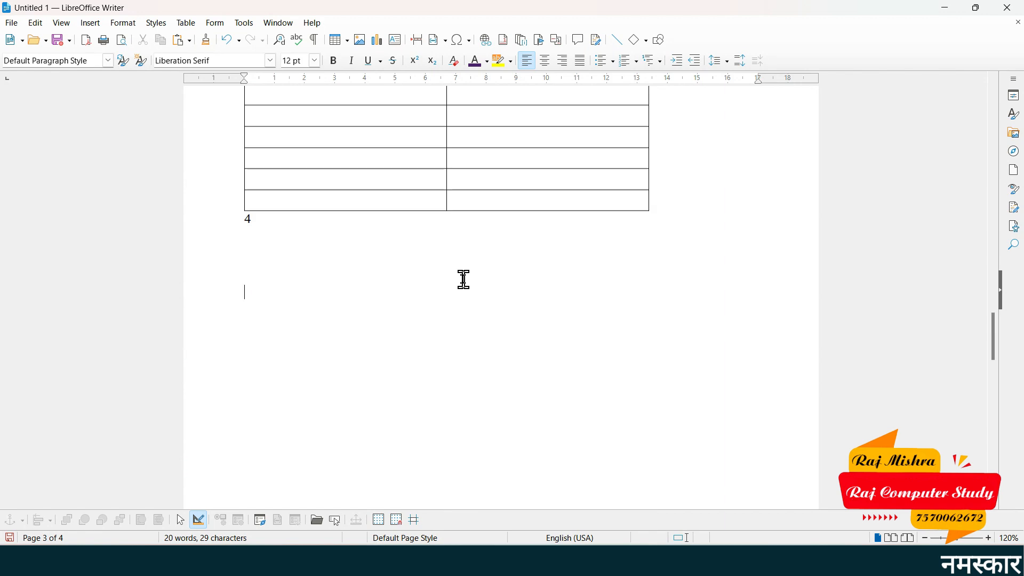
{"action": "type", "text": "student"}
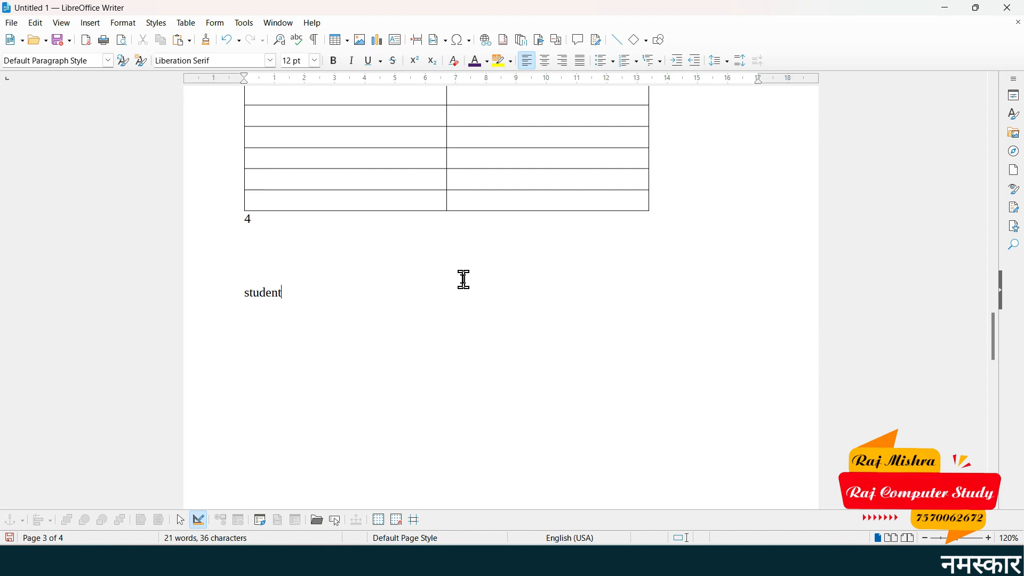
{"action": "type", "text": "+course"}
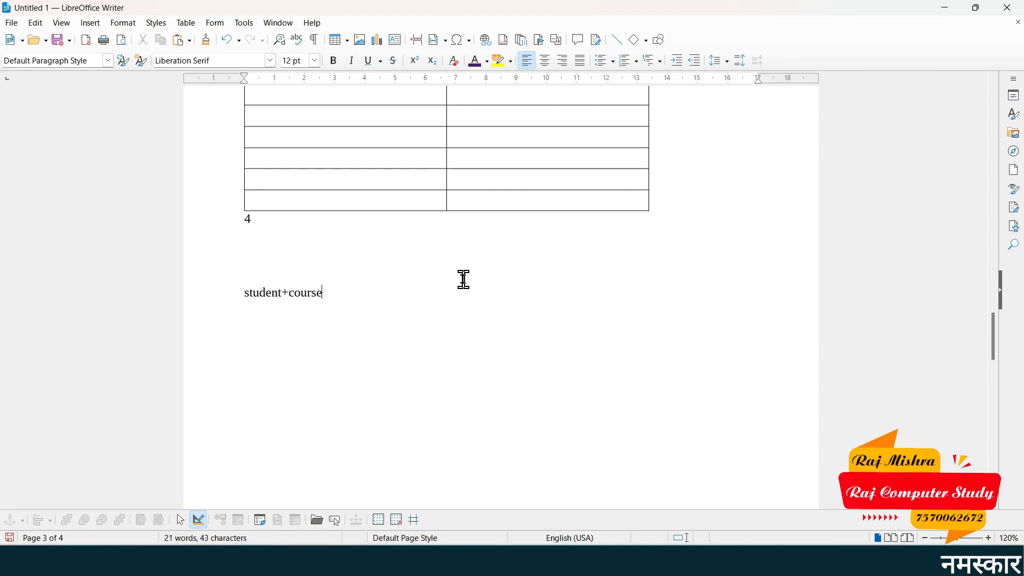
{"action": "type", "text": "+dob"}
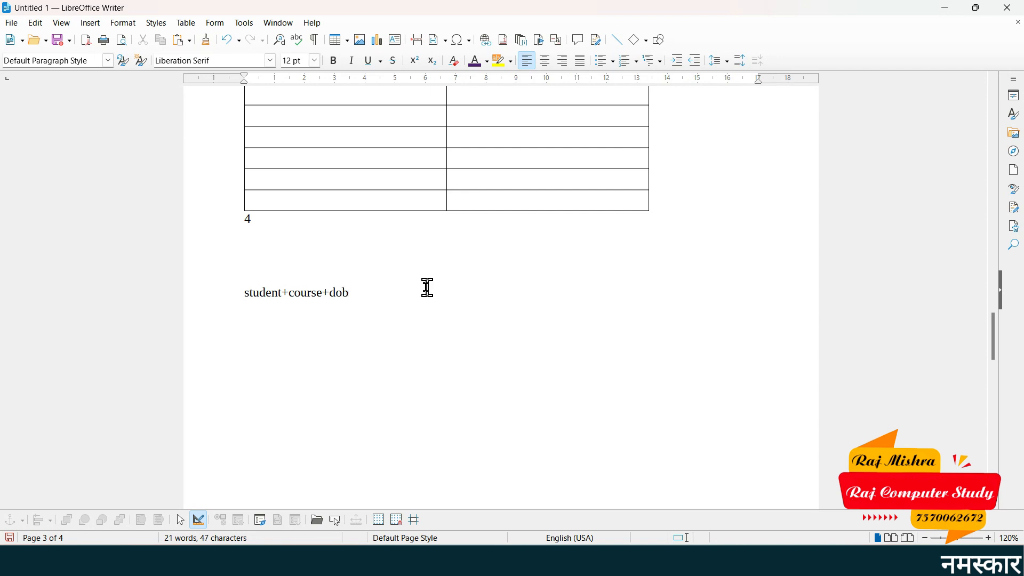
Step: Convert the line "student+course+dob" to a table, using a custom + separator
{"action": "left_click_drag", "start_coordinate": [419, 288], "coordinate": [242, 297]}
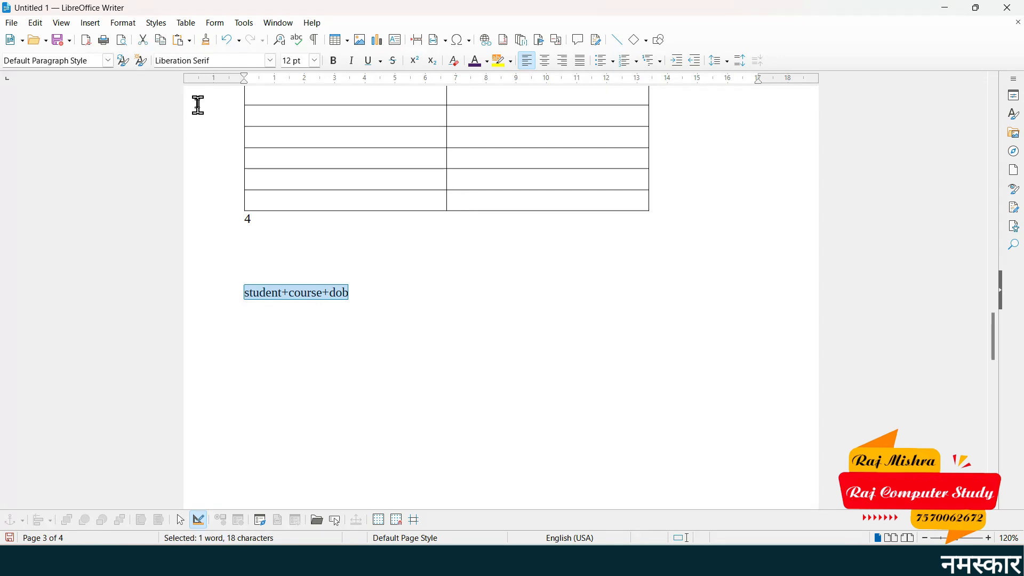
{"action": "left_click", "coordinate": [185, 24]}
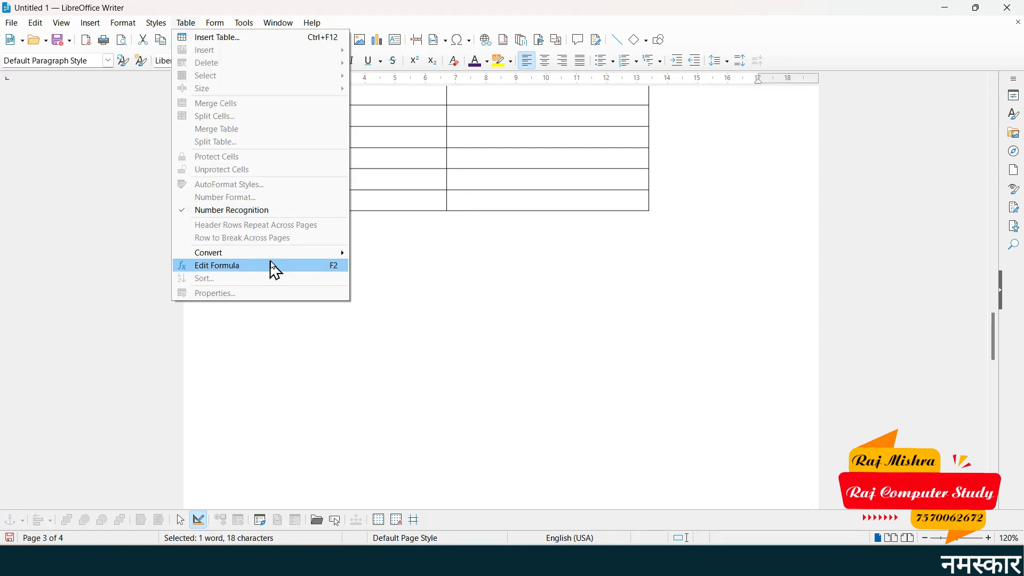
{"action": "mouse_move", "coordinate": [272, 256]}
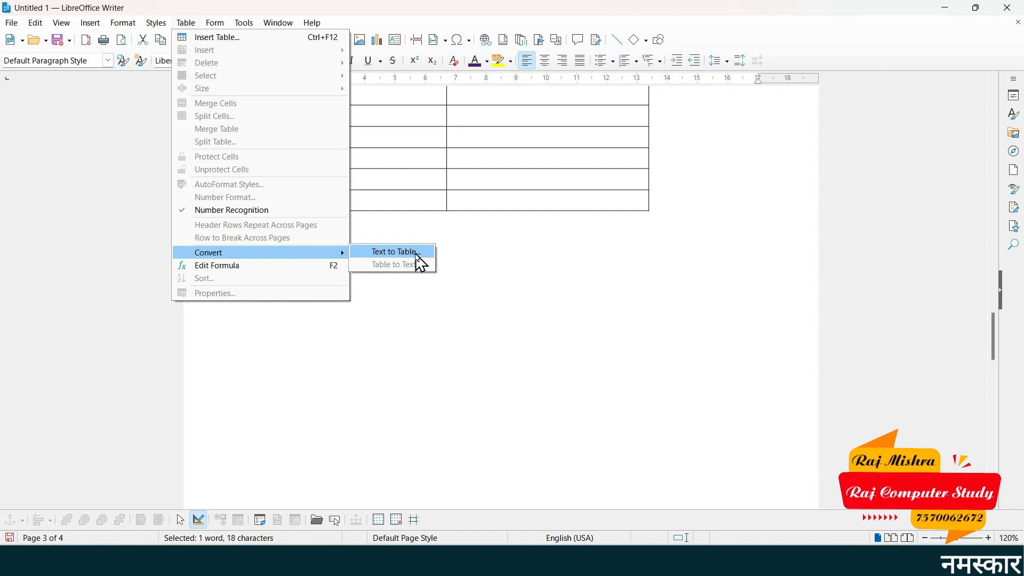
{"action": "left_click", "coordinate": [430, 257]}
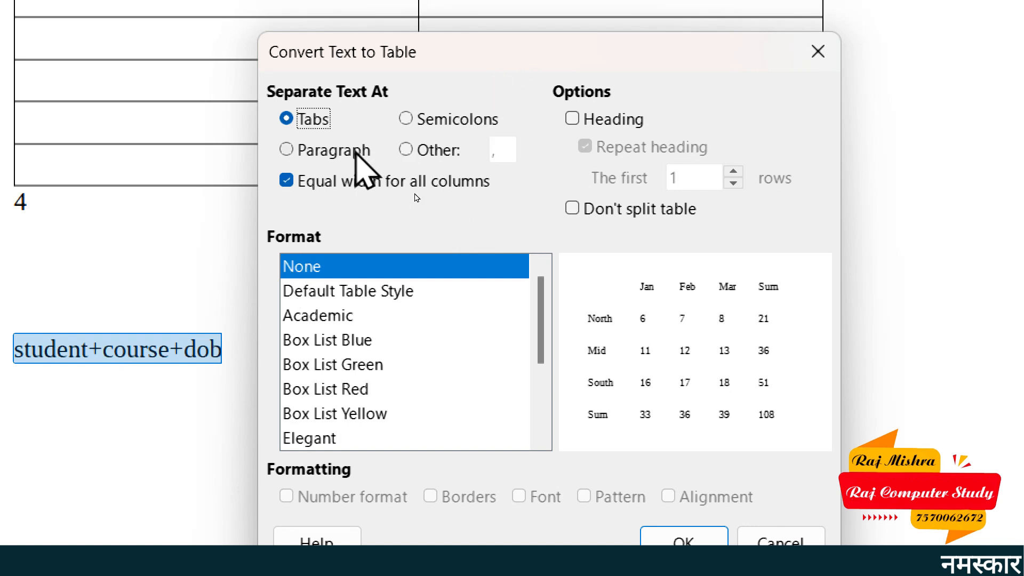
{"action": "left_click", "coordinate": [406, 150]}
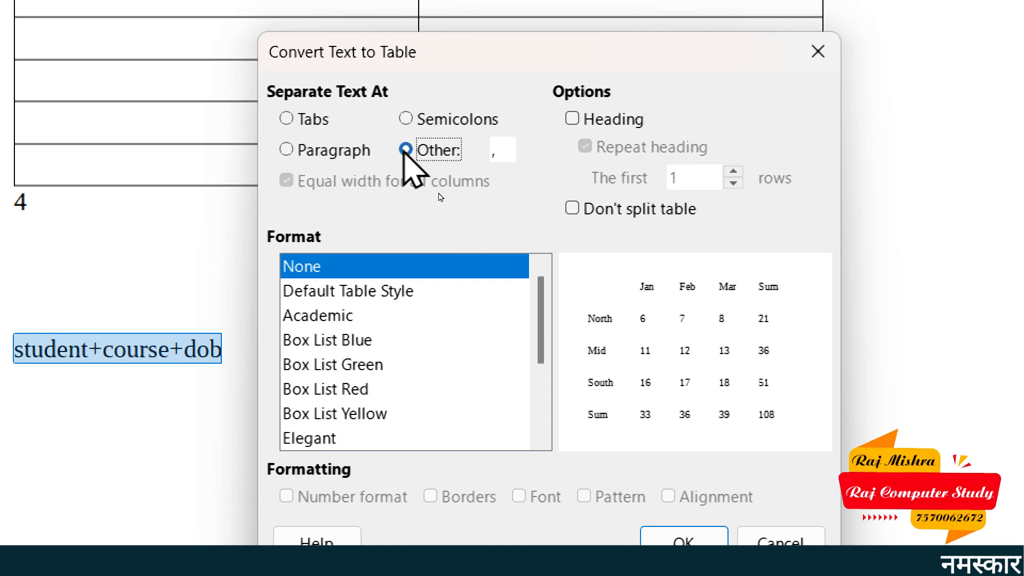
{"action": "left_click", "coordinate": [502, 151]}
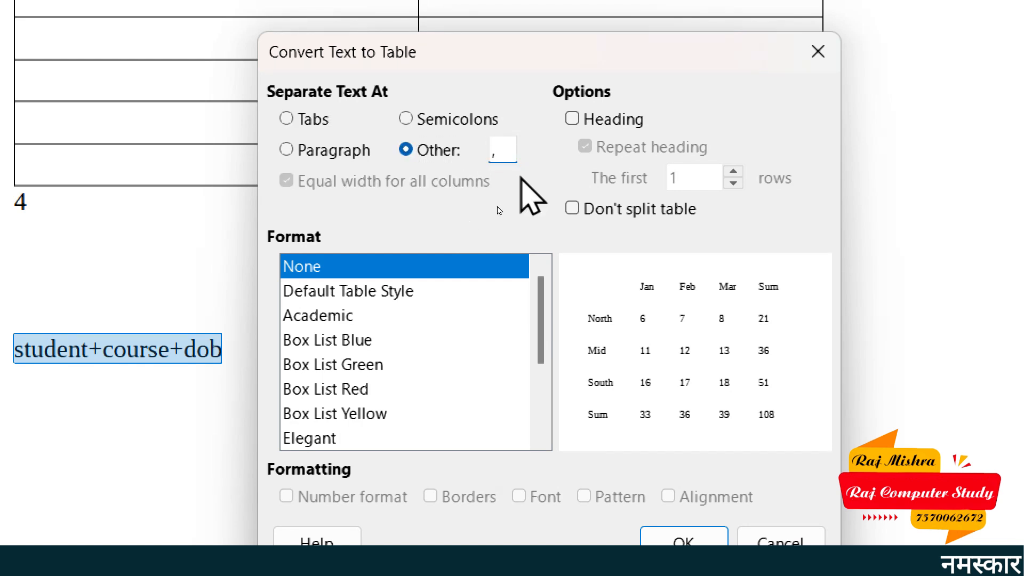
{"action": "key", "text": "BackSpace"}
{"action": "type", "text": "+"}
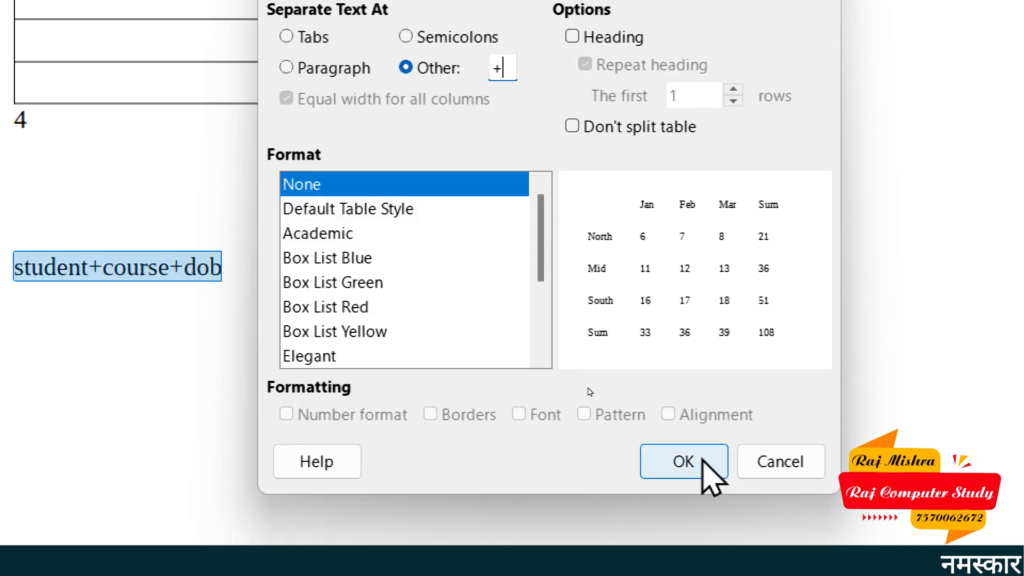
{"action": "left_click", "coordinate": [694, 539]}
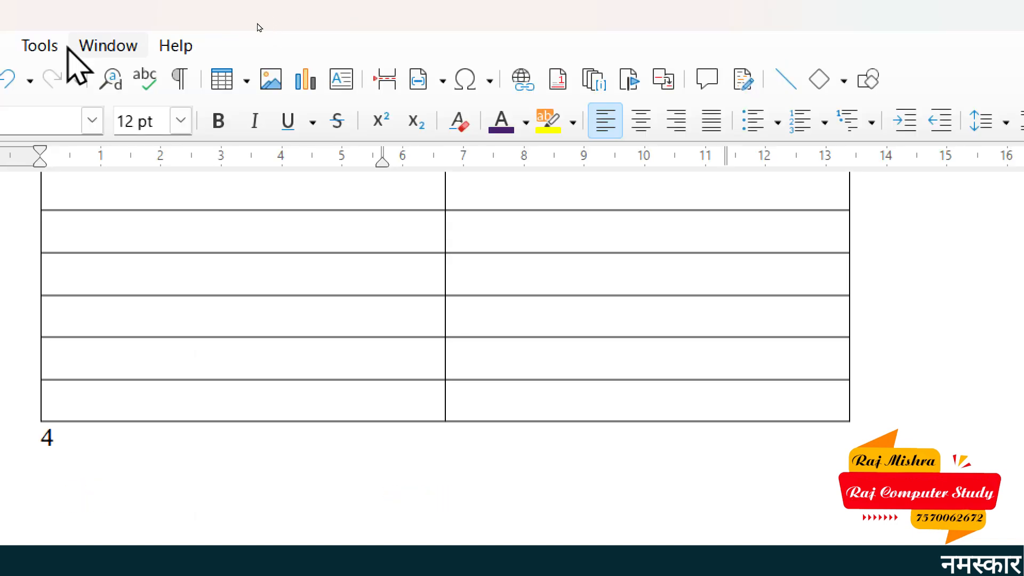
Step: Apply the Default Table Style AutoFormat to the new student, course and dob table
{"action": "left_click", "coordinate": [140, 53]}
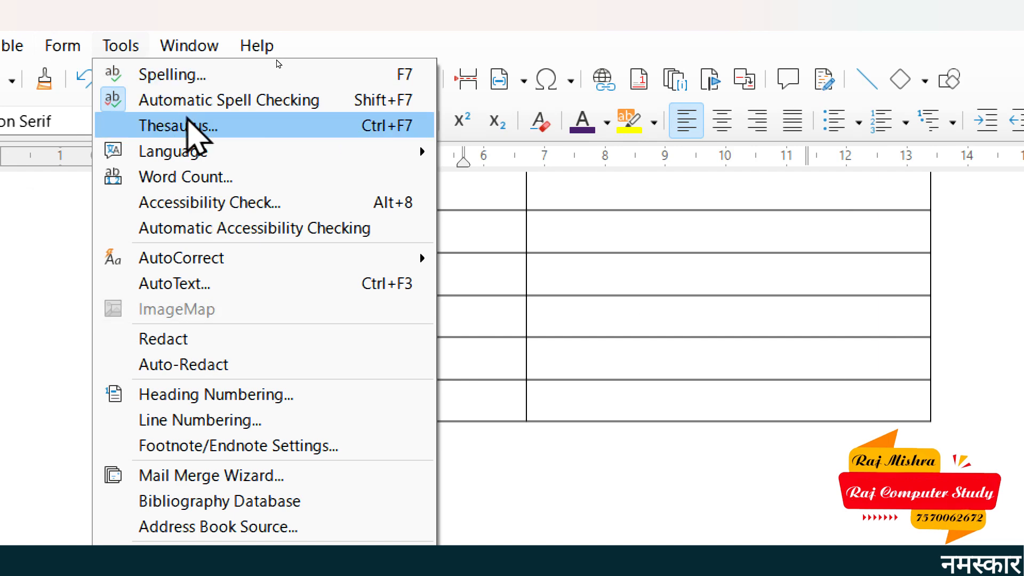
{"action": "left_click", "coordinate": [10, 45]}
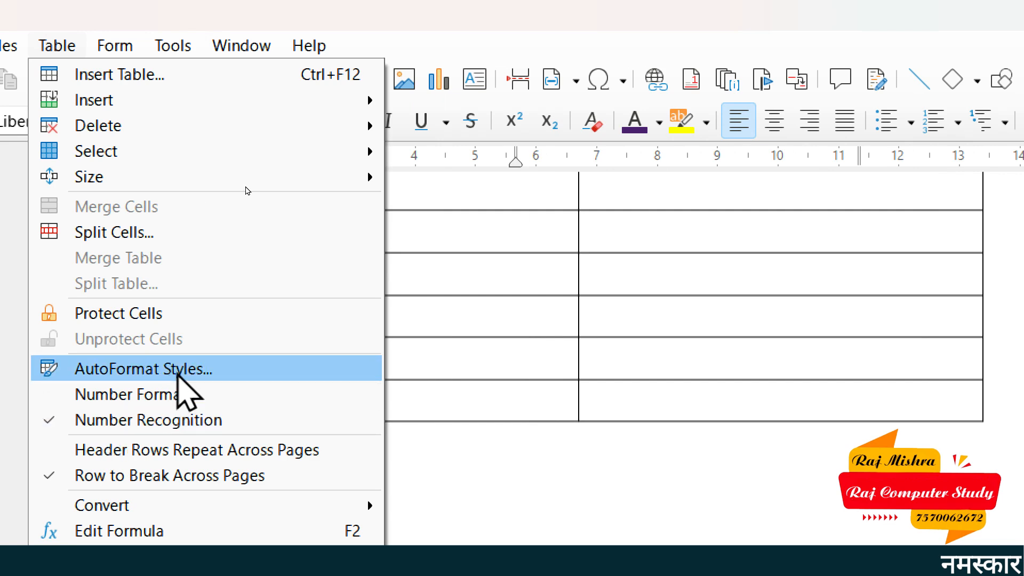
{"action": "left_click", "coordinate": [178, 374]}
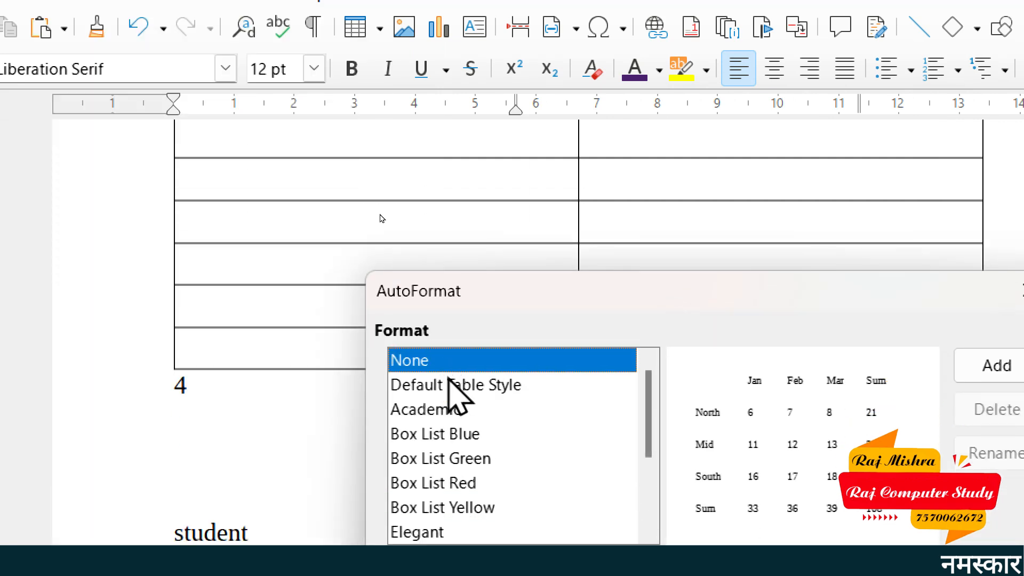
{"action": "left_click", "coordinate": [451, 435]}
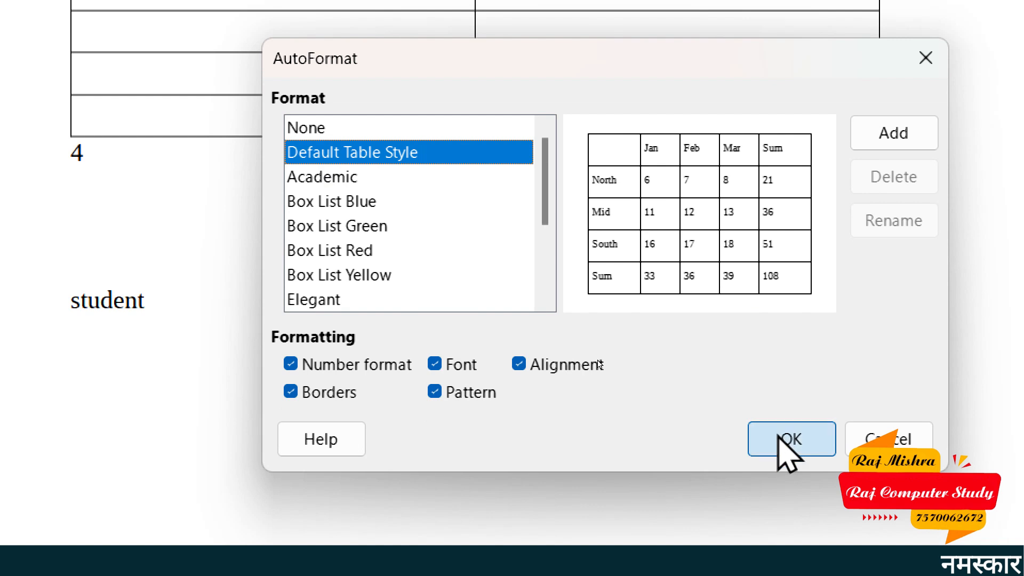
{"action": "left_click", "coordinate": [784, 436]}
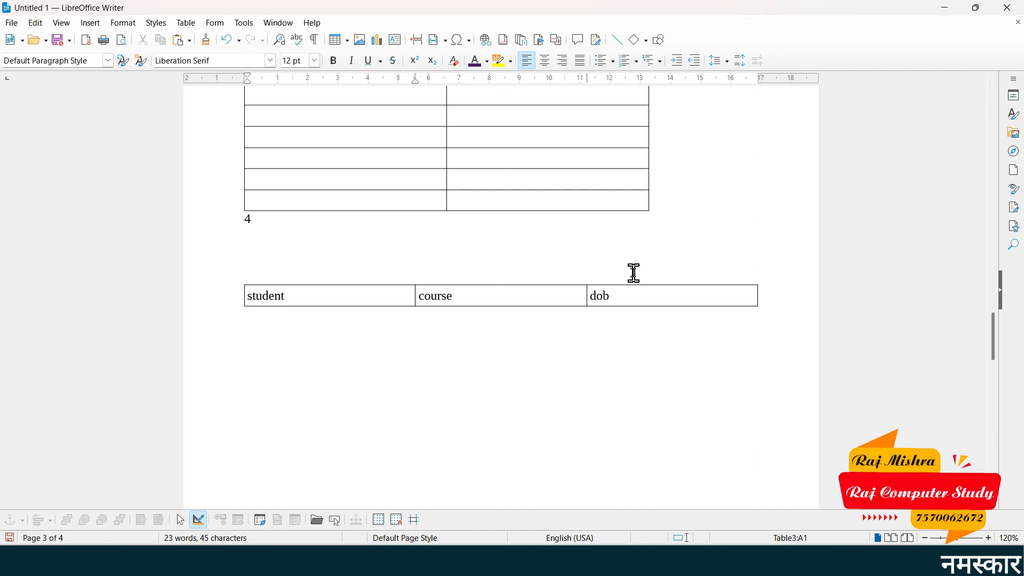
Step: Enter 5 in cell A71 and 6 in B71 of the long table on page 3
{"action": "left_click", "coordinate": [197, 25]}
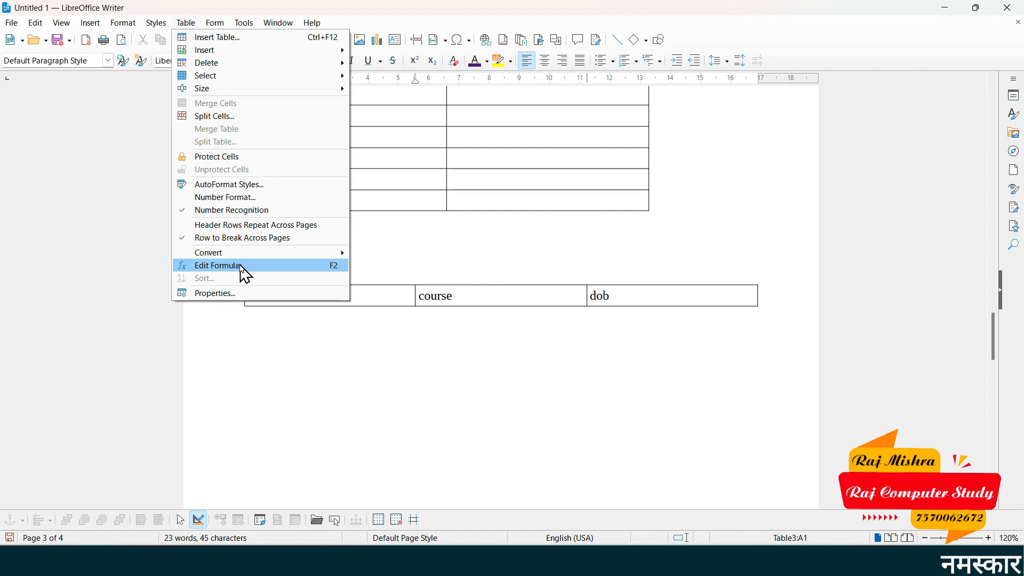
{"action": "left_click", "coordinate": [443, 174]}
{"action": "scroll", "coordinate": [442, 173], "scroll_direction": "up", "scroll_amount": 5}
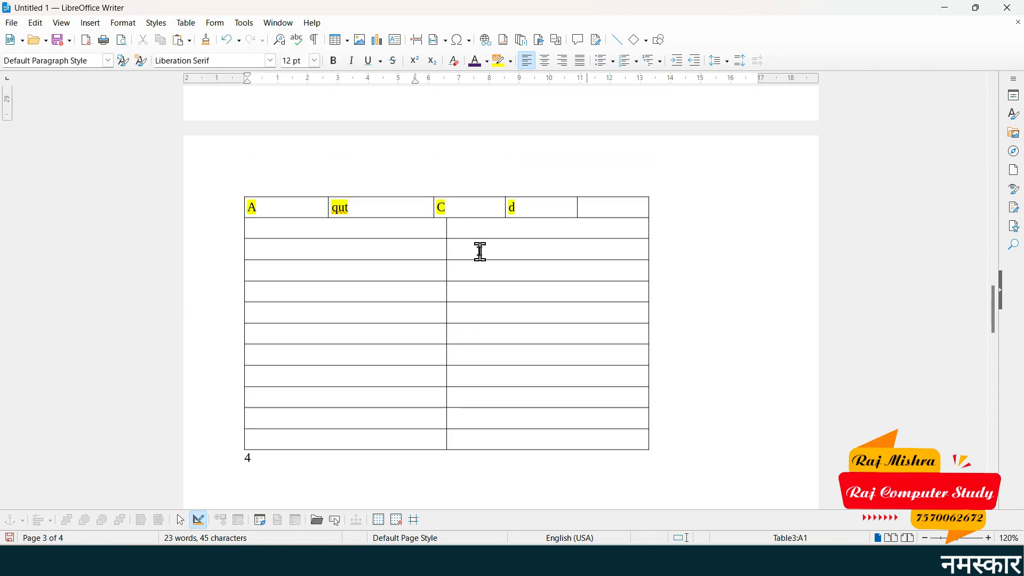
{"action": "scroll", "coordinate": [413, 265], "scroll_direction": "down", "scroll_amount": 3}
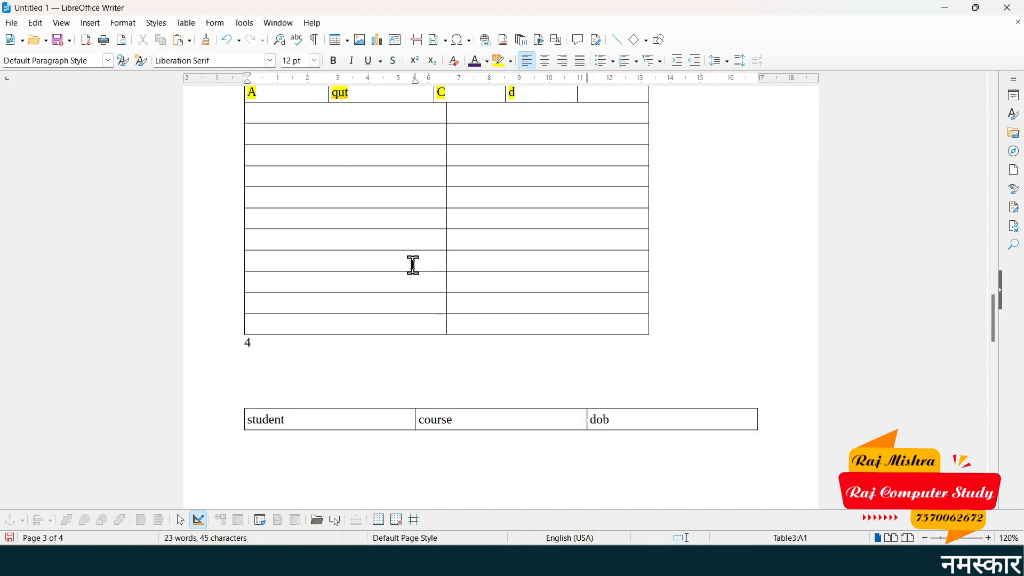
{"action": "scroll", "coordinate": [410, 240], "scroll_direction": "down", "scroll_amount": 3}
{"action": "scroll", "coordinate": [407, 217], "scroll_direction": "up", "scroll_amount": 4}
{"action": "left_click", "coordinate": [367, 137]}
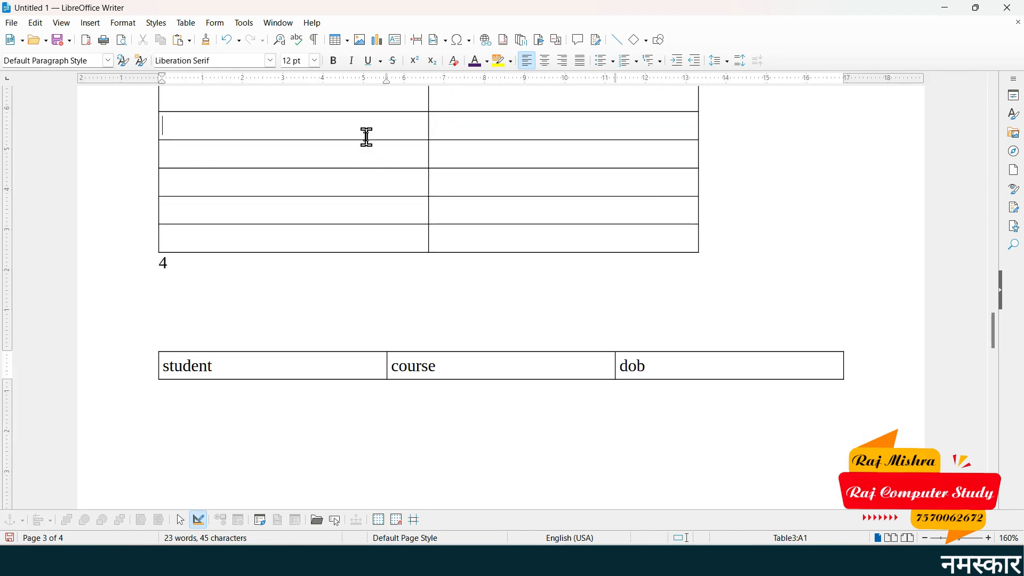
{"action": "type", "text": "5"}
{"action": "key", "text": "Return"}
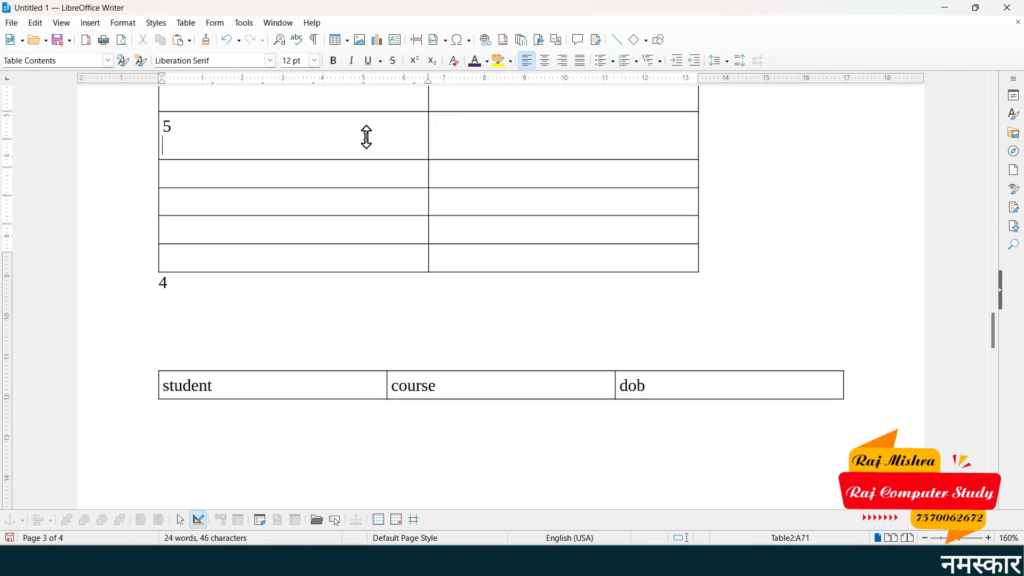
{"action": "key", "text": "Tab"}
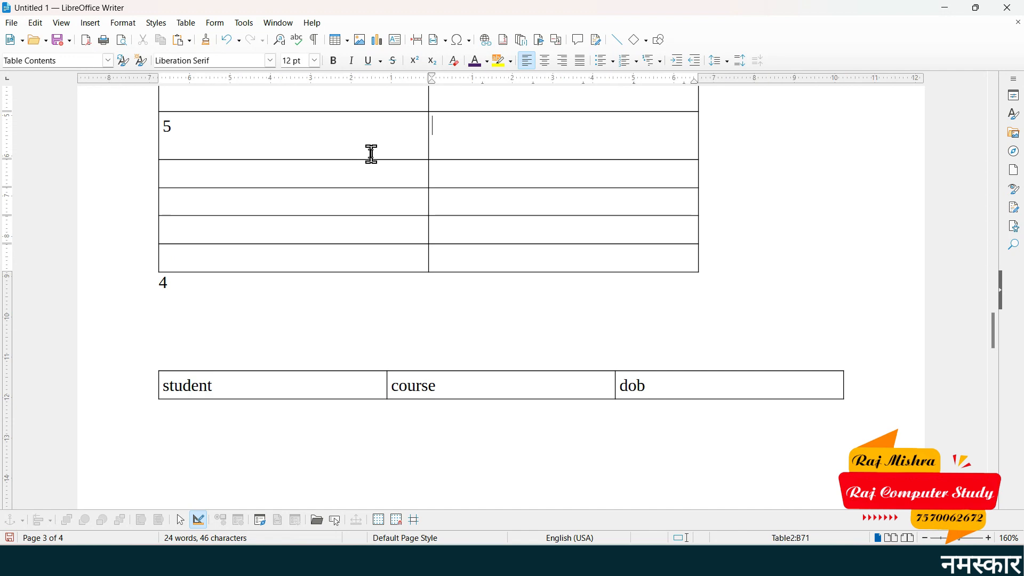
{"action": "type", "text": "6"}
Step: Fill cells A72 to A74 of the long table with 6, 7 and 8
{"action": "left_click", "coordinate": [337, 175]}
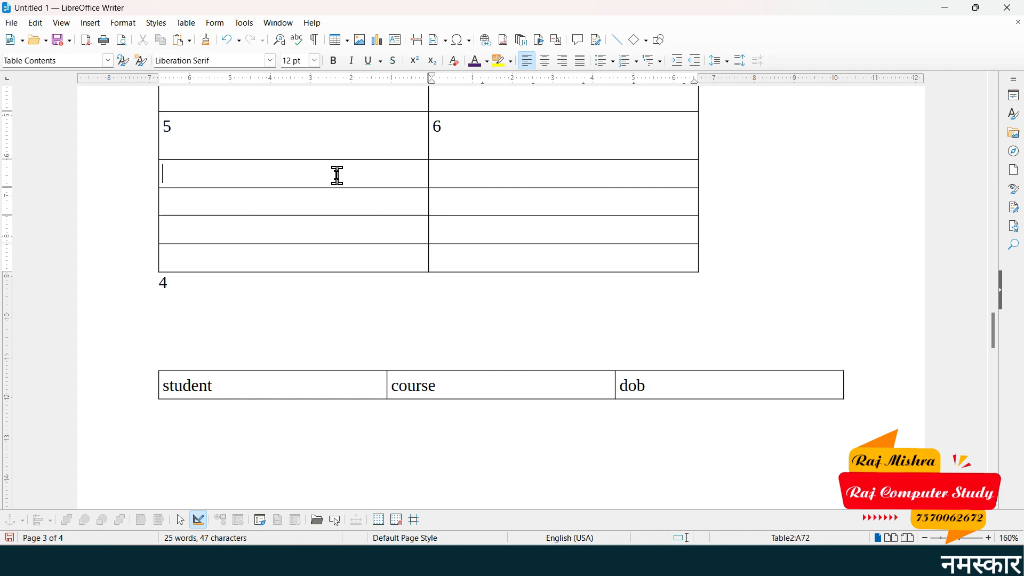
{"action": "type", "text": "6"}
{"action": "left_click", "coordinate": [355, 200]}
{"action": "type", "text": "7"}
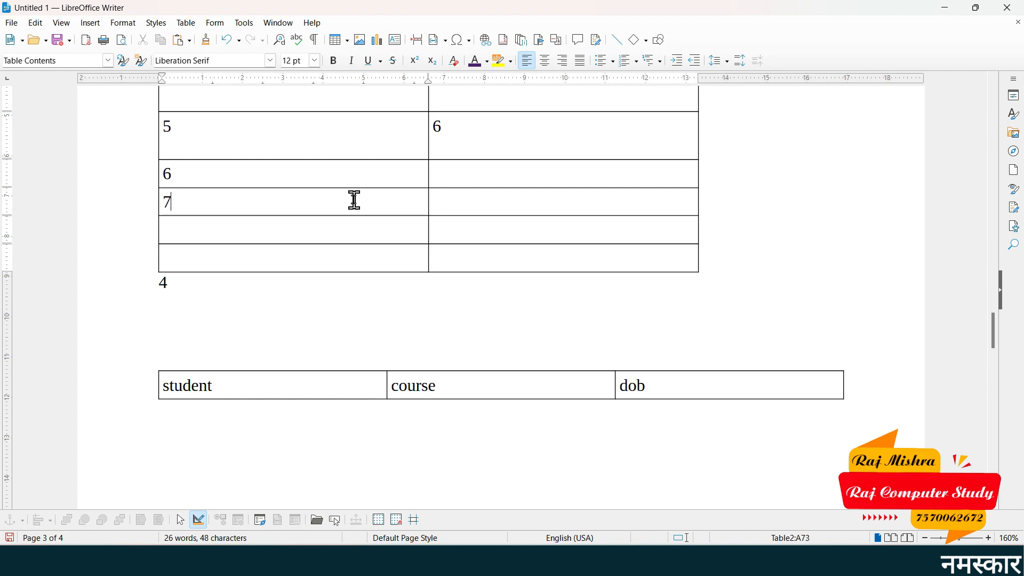
{"action": "left_click", "coordinate": [362, 221]}
{"action": "type", "text": "8"}
Step: Enter the formula =<A71:A74> in cell A75 of the long table and select its result
{"action": "left_click", "coordinate": [277, 258]}
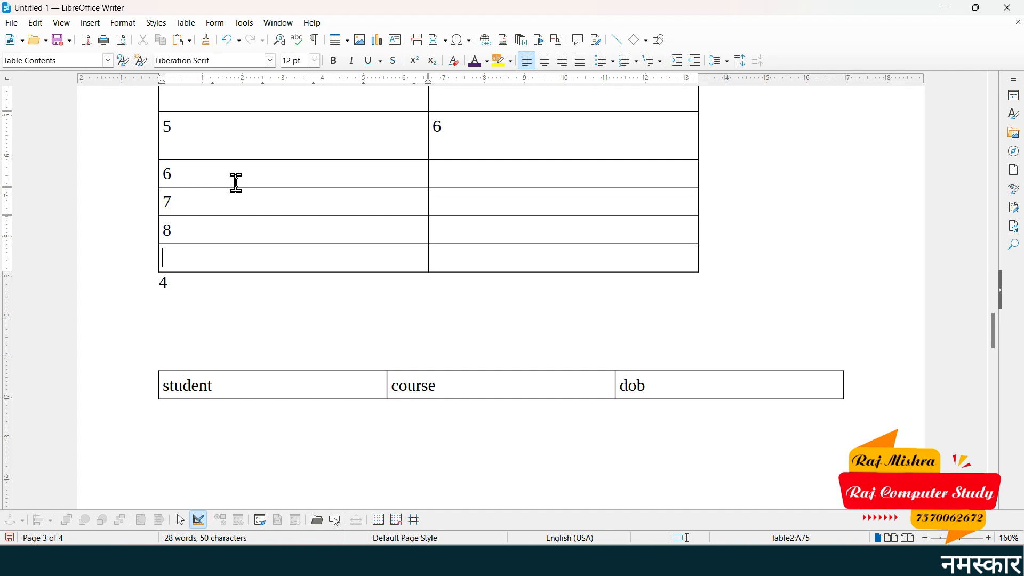
{"action": "key", "text": "F2"}
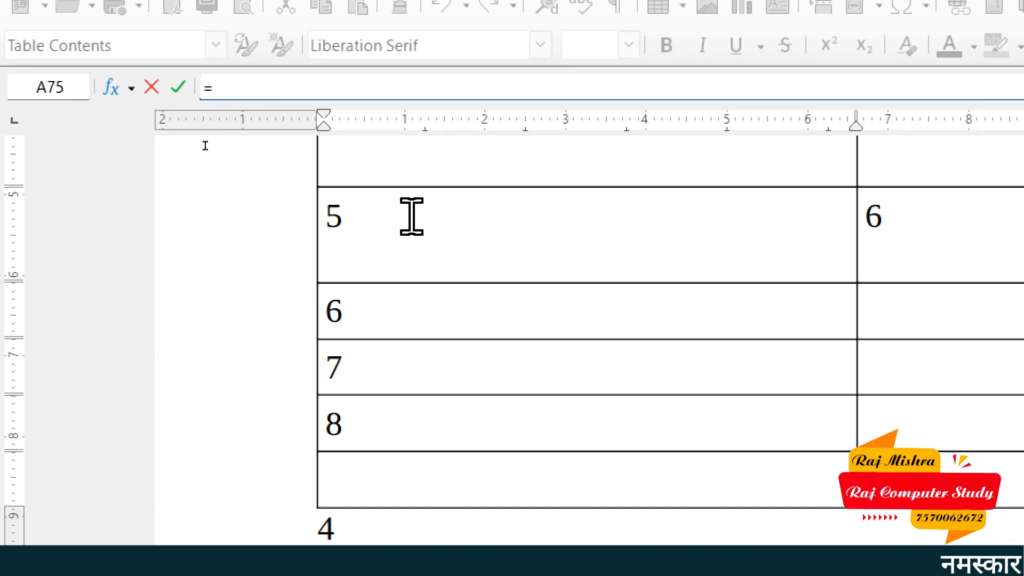
{"action": "left_click", "coordinate": [372, 213]}
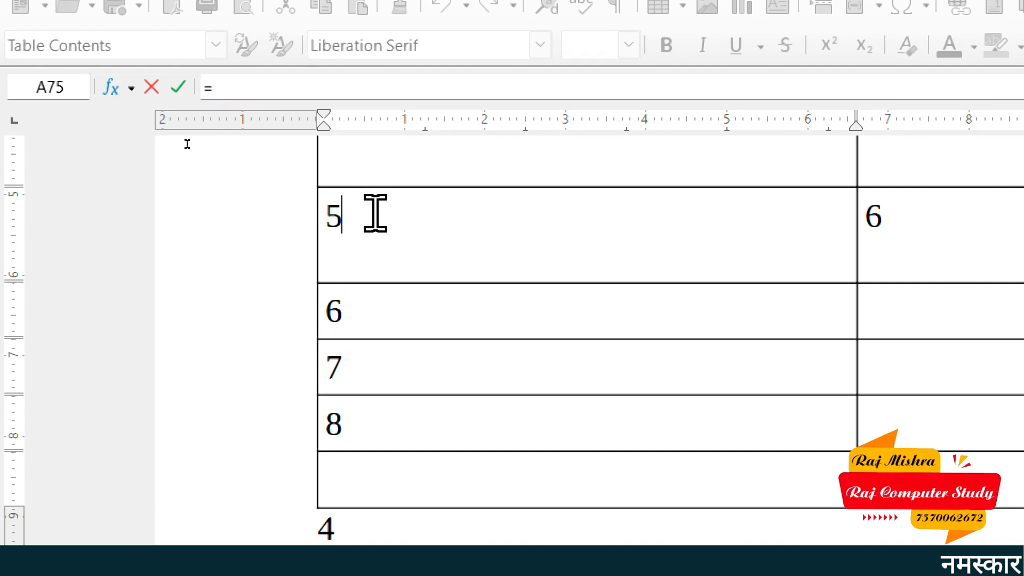
{"action": "left_click_drag", "start_coordinate": [378, 247], "coordinate": [373, 421]}
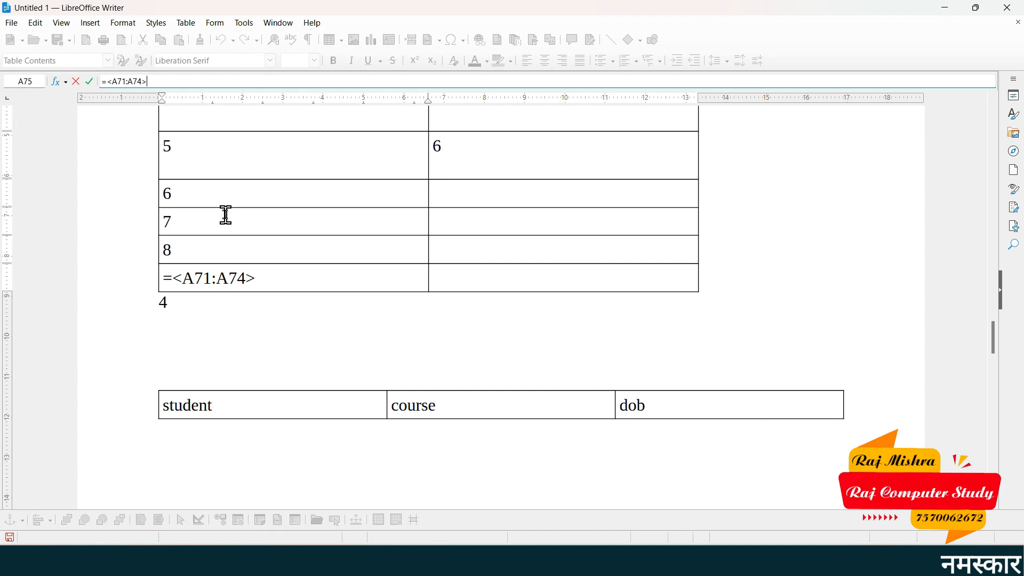
{"action": "left_click", "coordinate": [91, 84]}
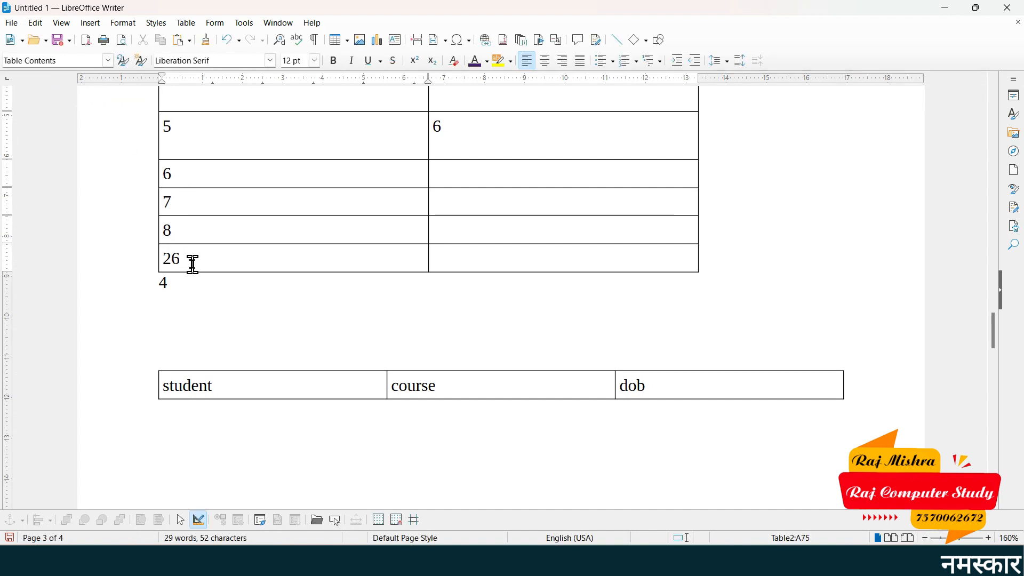
{"action": "left_click_drag", "start_coordinate": [193, 265], "coordinate": [163, 261]}
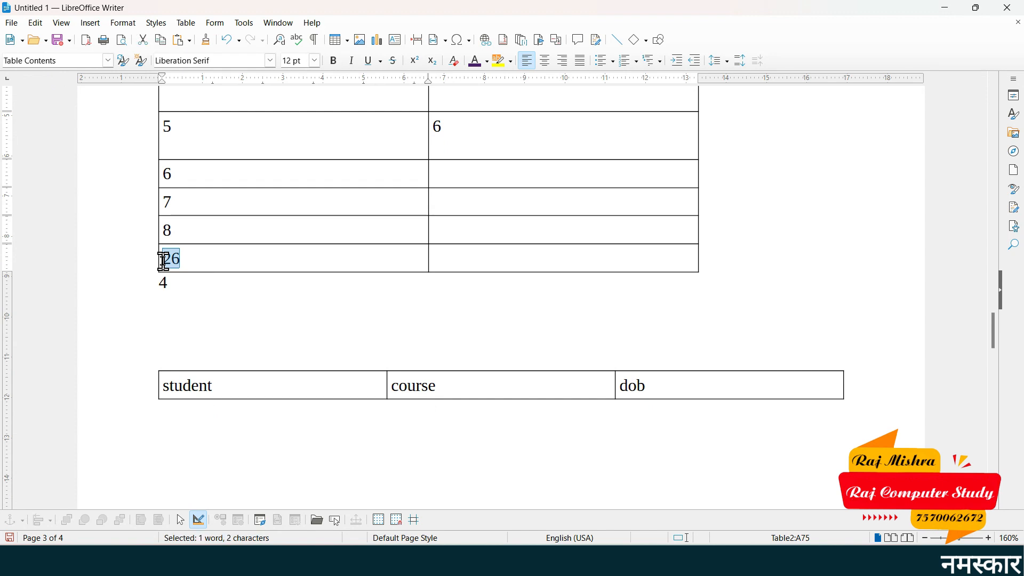
{"action": "left_click", "coordinate": [185, 23]}
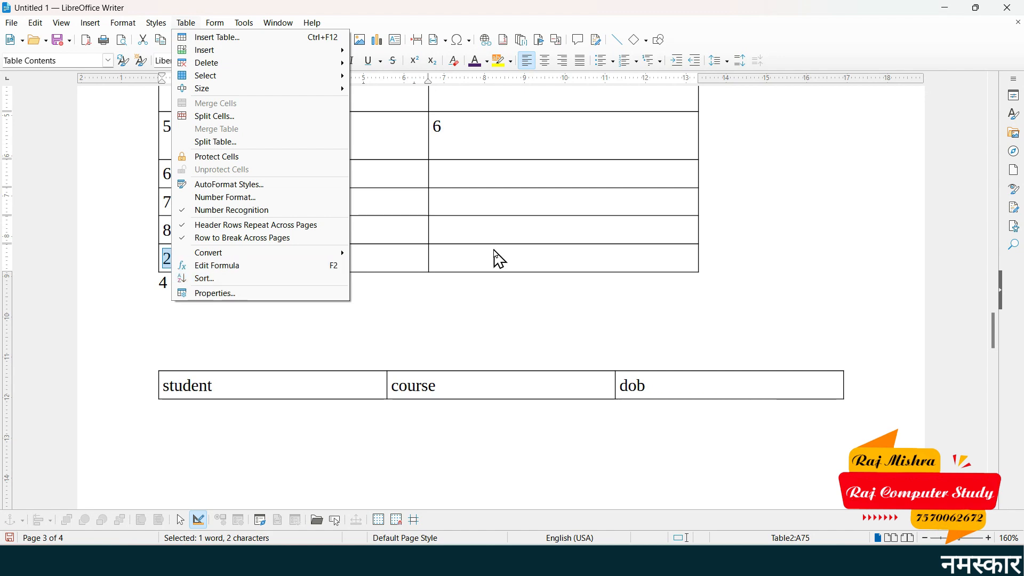
{"action": "left_click", "coordinate": [492, 253]}
{"action": "scroll", "coordinate": [389, 238], "scroll_direction": "up", "scroll_amount": 6}
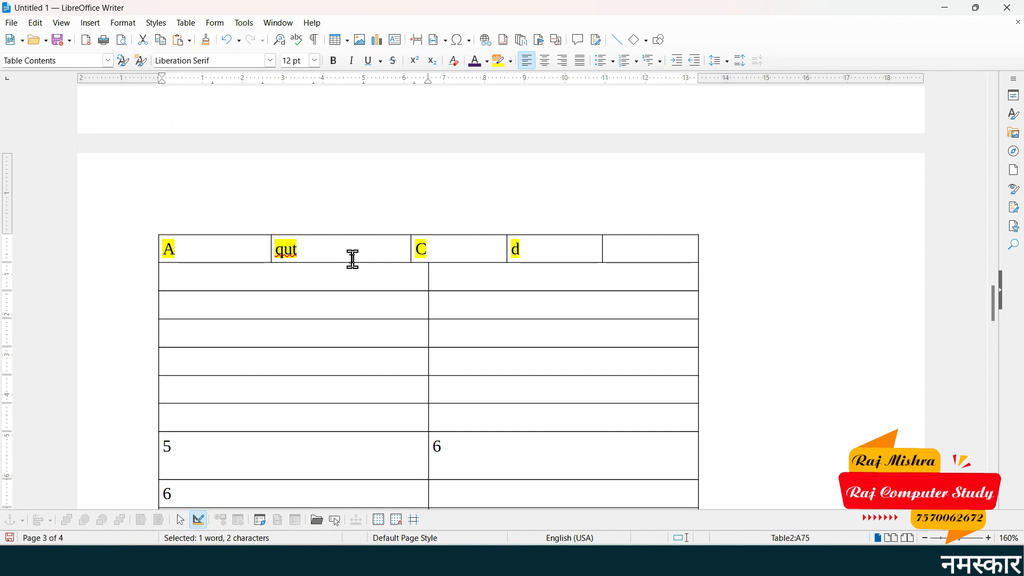
{"action": "scroll", "coordinate": [352, 259], "scroll_direction": "down", "scroll_amount": 5}
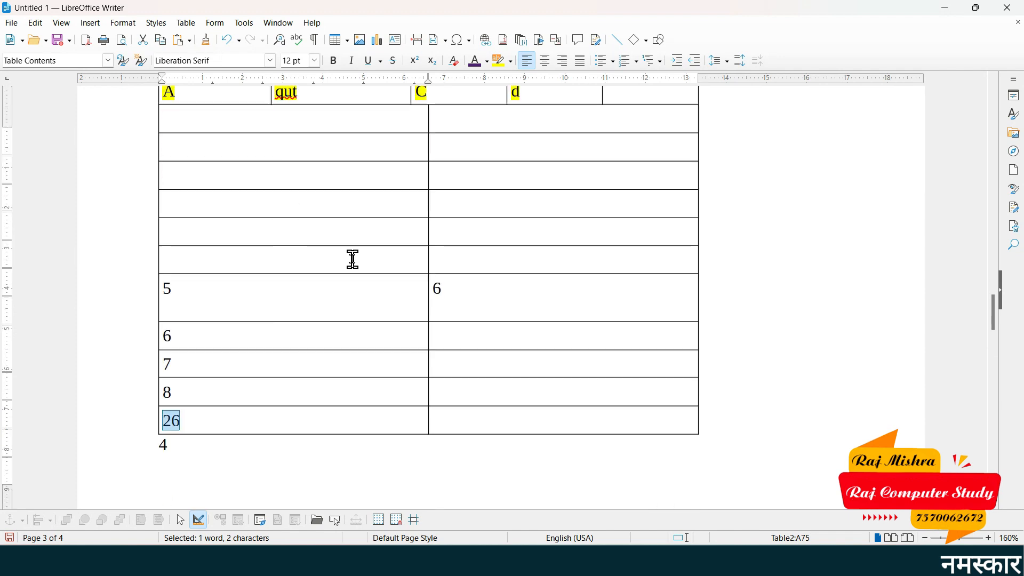
Step: Sort cells A71 to A74 of the long table by column 1 in descending alphanumeric order
{"action": "left_click", "coordinate": [223, 189]}
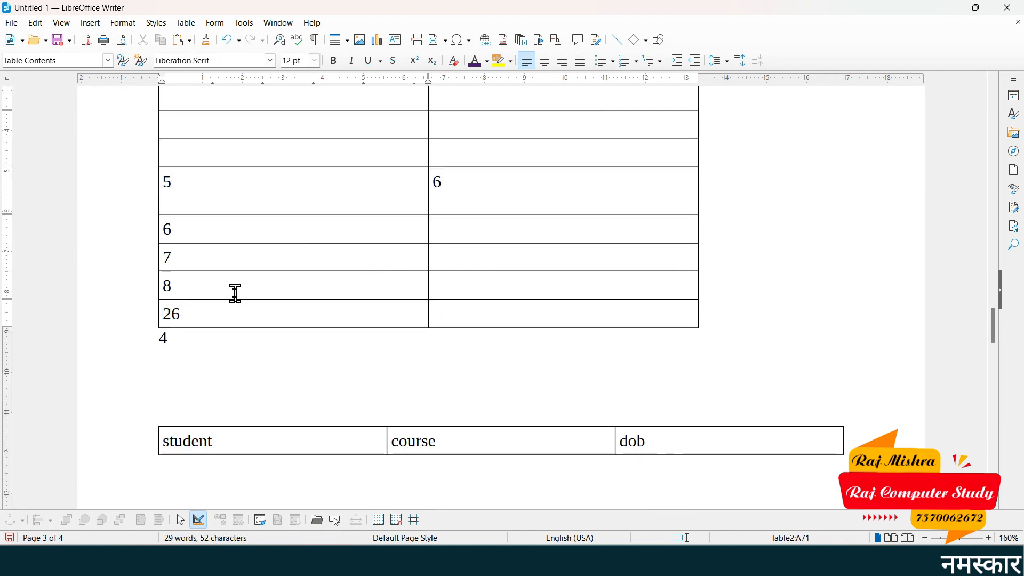
{"action": "left_click_drag", "start_coordinate": [186, 179], "coordinate": [198, 284]}
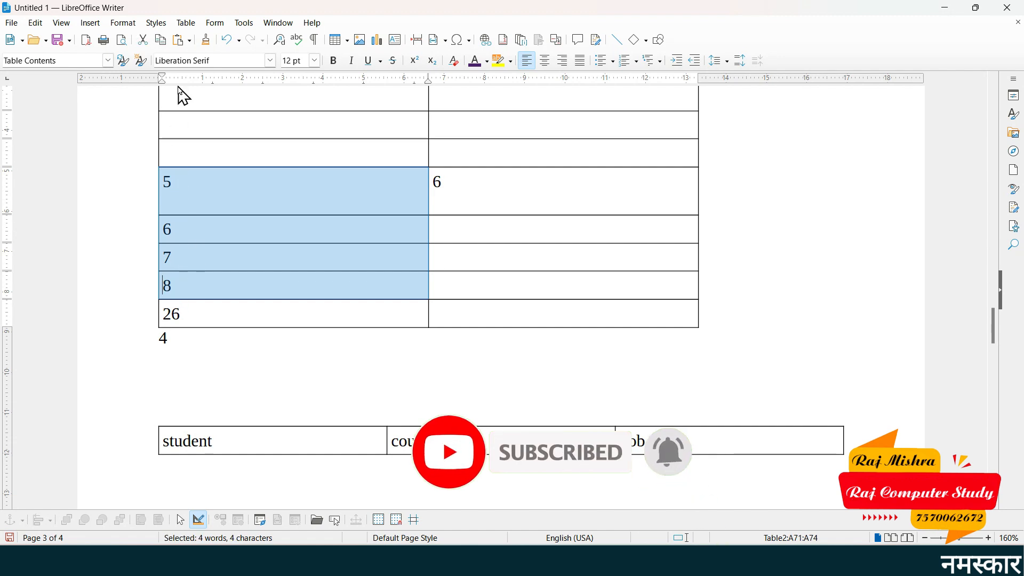
{"action": "left_click", "coordinate": [186, 24]}
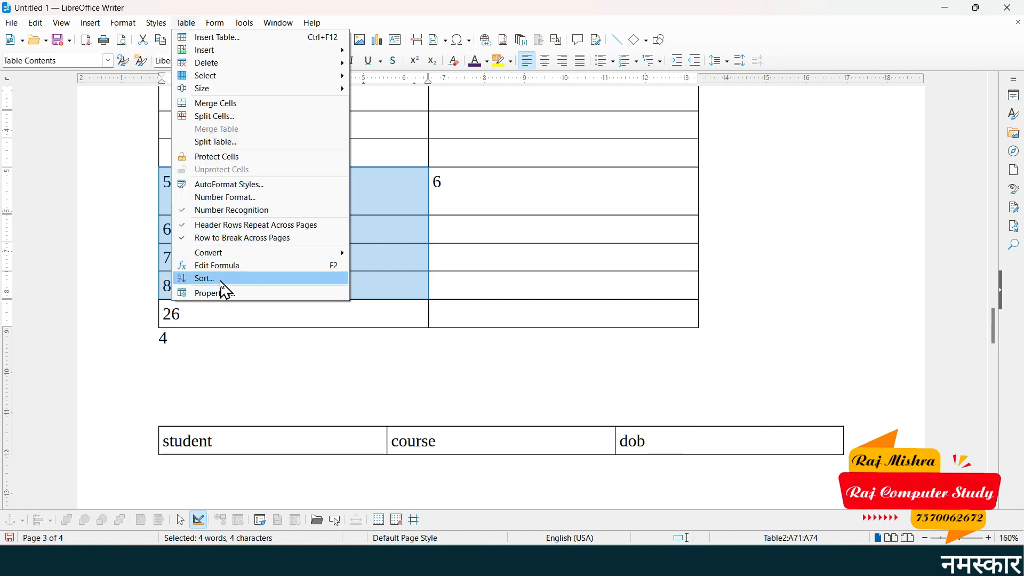
{"action": "left_click", "coordinate": [222, 283]}
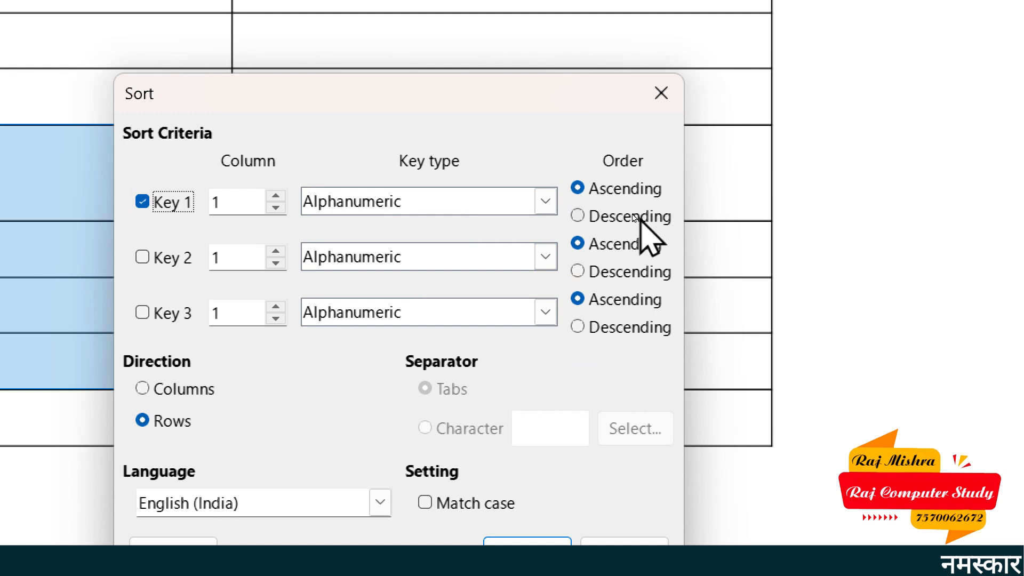
{"action": "left_click", "coordinate": [629, 218]}
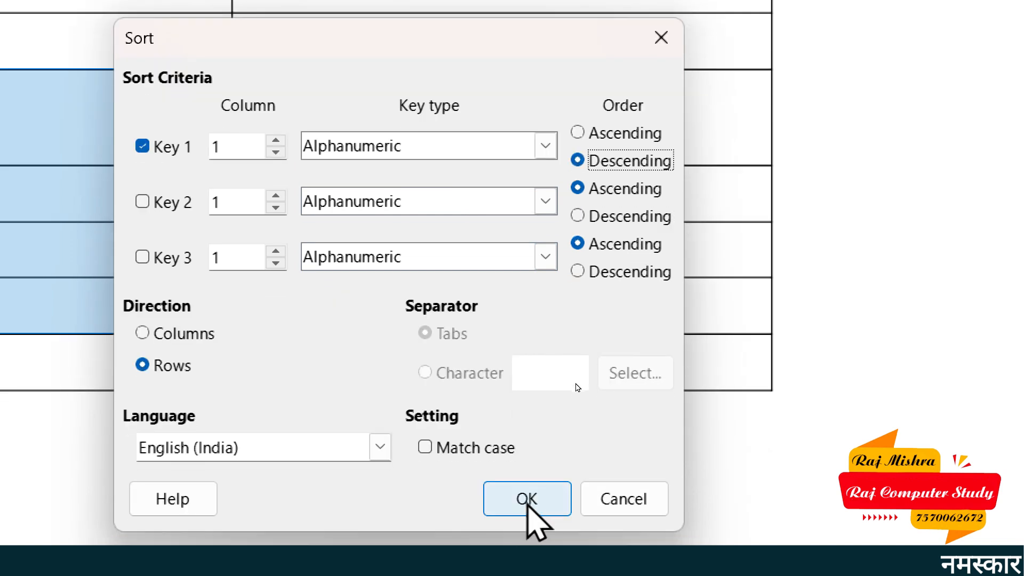
{"action": "left_click", "coordinate": [527, 500]}
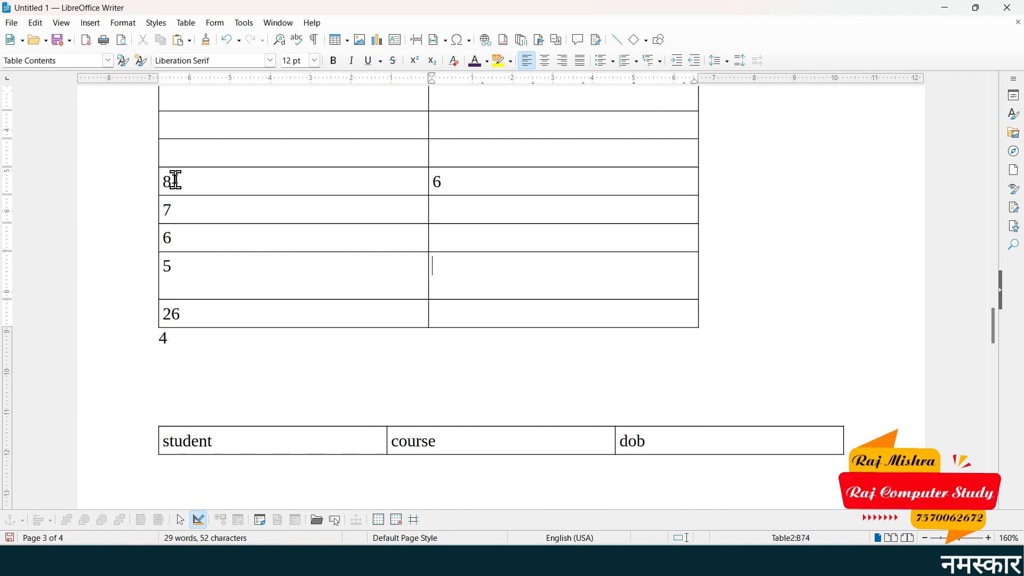
Step: Give the long table a shadow cast to the bottom left in the yellow Chart 3 colour
{"action": "left_click", "coordinate": [195, 24]}
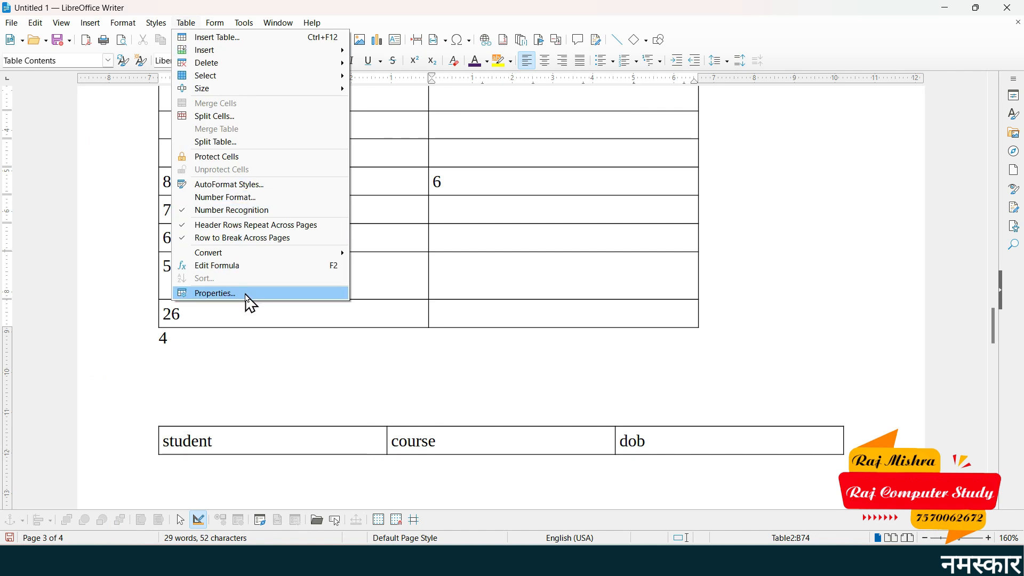
{"action": "left_click", "coordinate": [247, 294]}
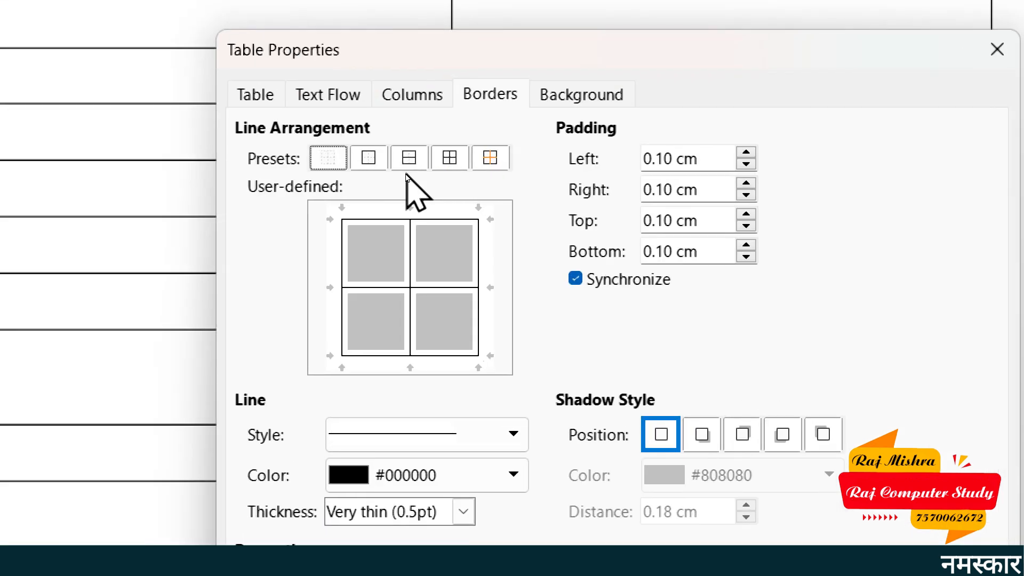
{"action": "left_click", "coordinate": [713, 439]}
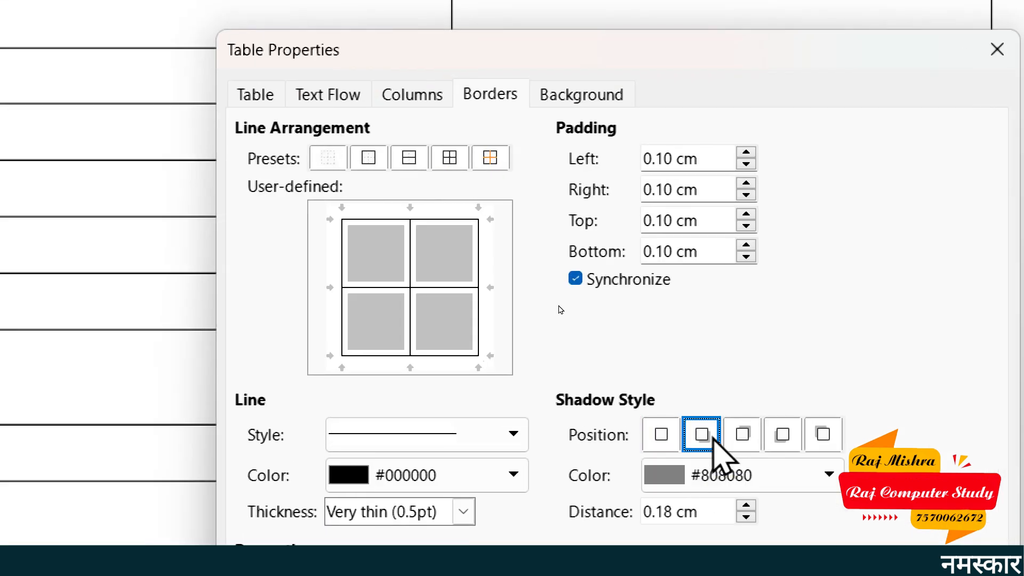
{"action": "left_click", "coordinate": [746, 437]}
{"action": "left_click", "coordinate": [786, 438]}
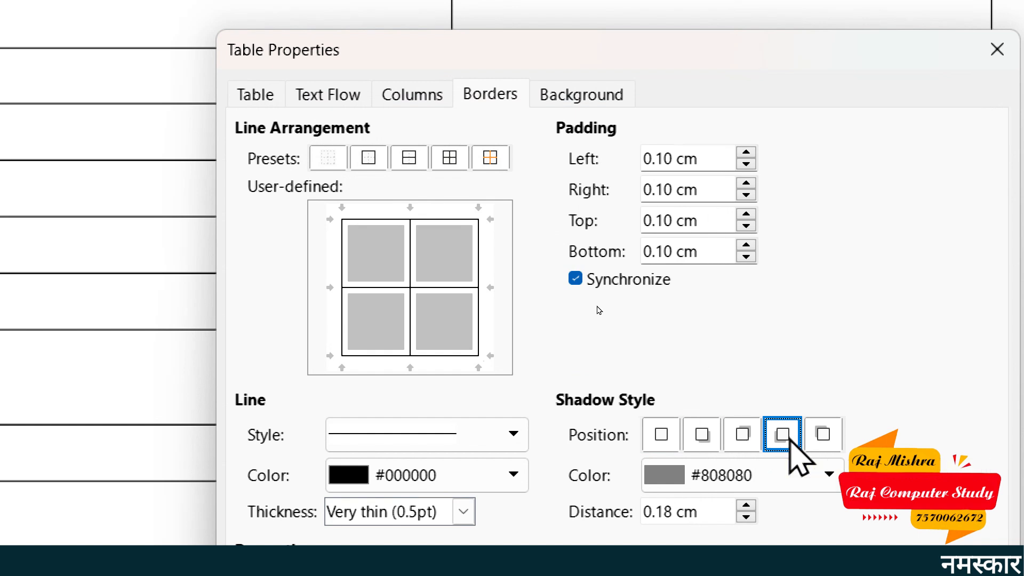
{"action": "left_click", "coordinate": [796, 482]}
{"action": "left_click", "coordinate": [701, 537]}
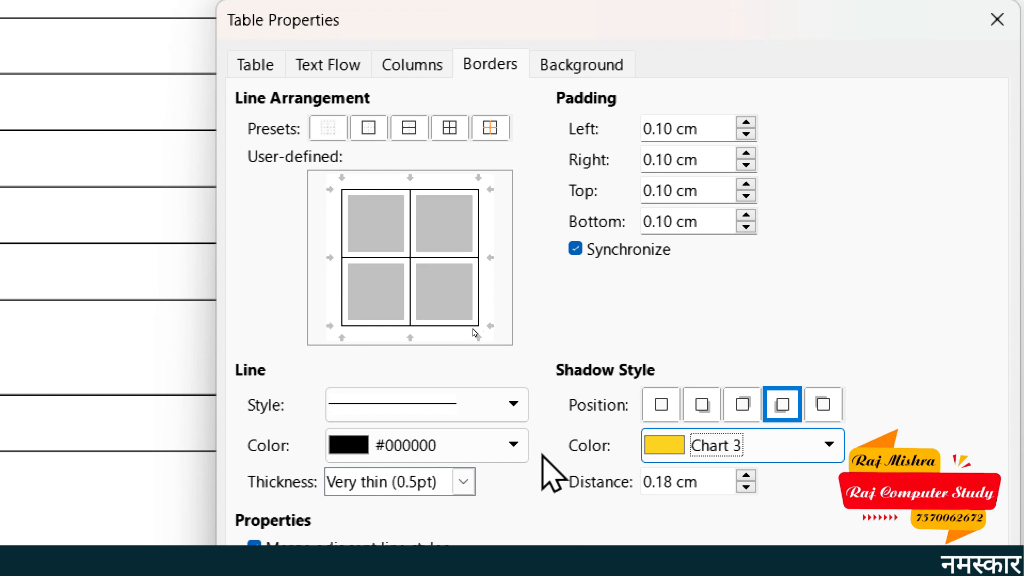
Step: Set the long table's border line colour to dark red Chart 5 and apply the table properties
{"action": "left_click", "coordinate": [513, 445]}
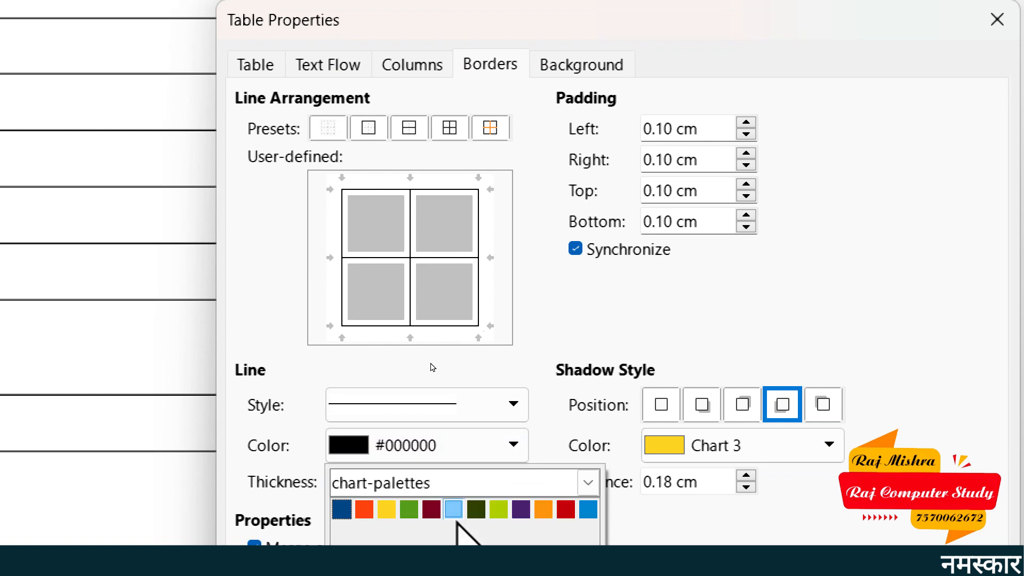
{"action": "left_click", "coordinate": [431, 509]}
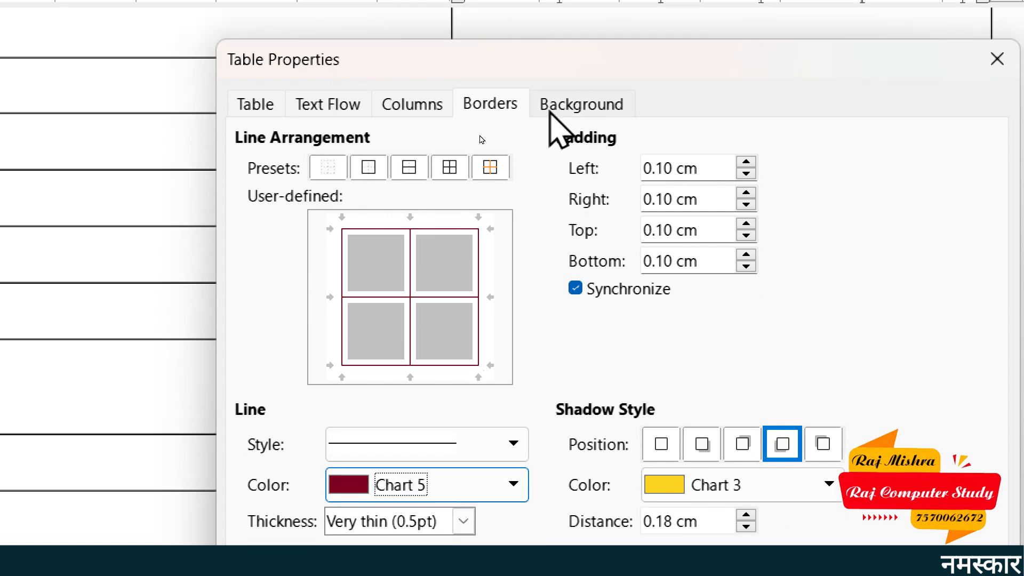
{"action": "left_click", "coordinate": [581, 104]}
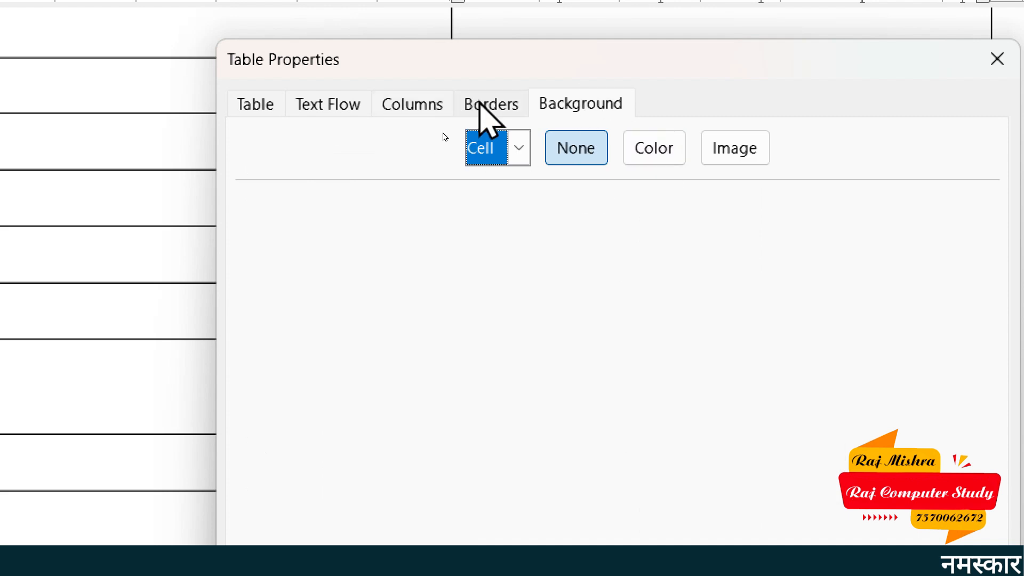
{"action": "left_click", "coordinate": [490, 112]}
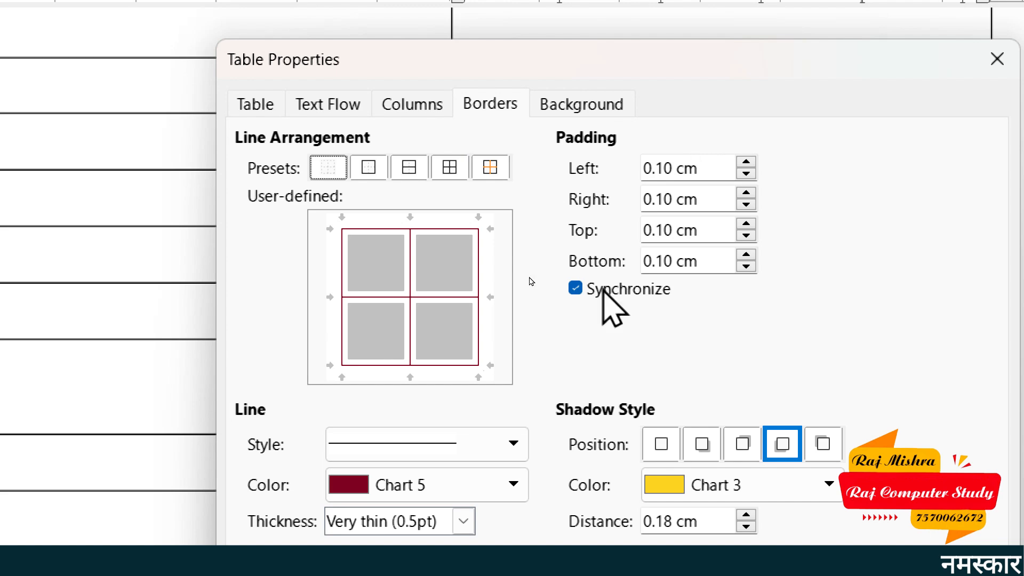
{"action": "left_click", "coordinate": [848, 499]}
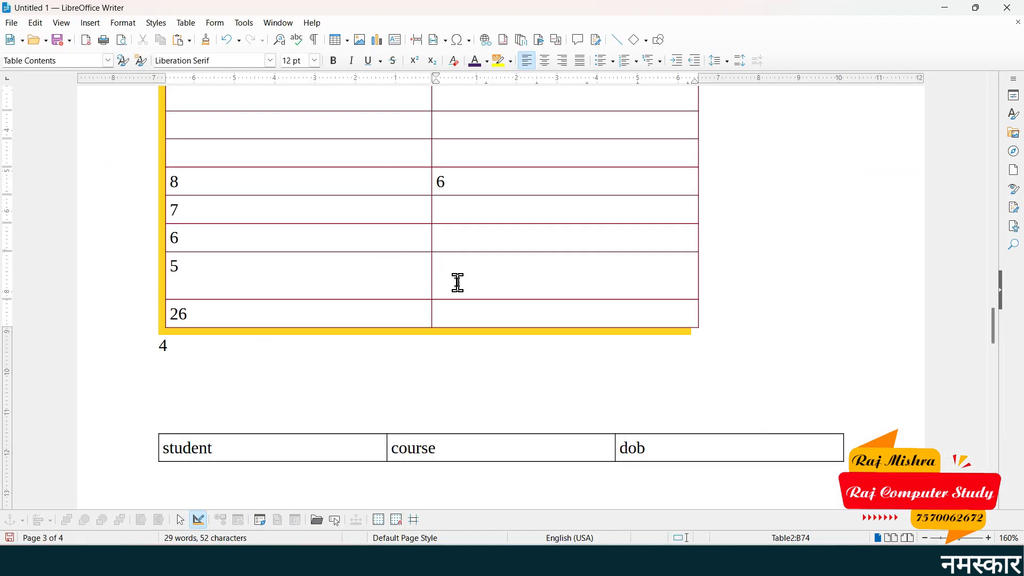
{"action": "scroll", "coordinate": [448, 319], "scroll_direction": "down", "scroll_amount": 4}
{"action": "scroll", "coordinate": [450, 320], "scroll_direction": "up", "scroll_amount": 5}
{"action": "scroll", "coordinate": [450, 320], "scroll_direction": "up", "scroll_amount": 8}
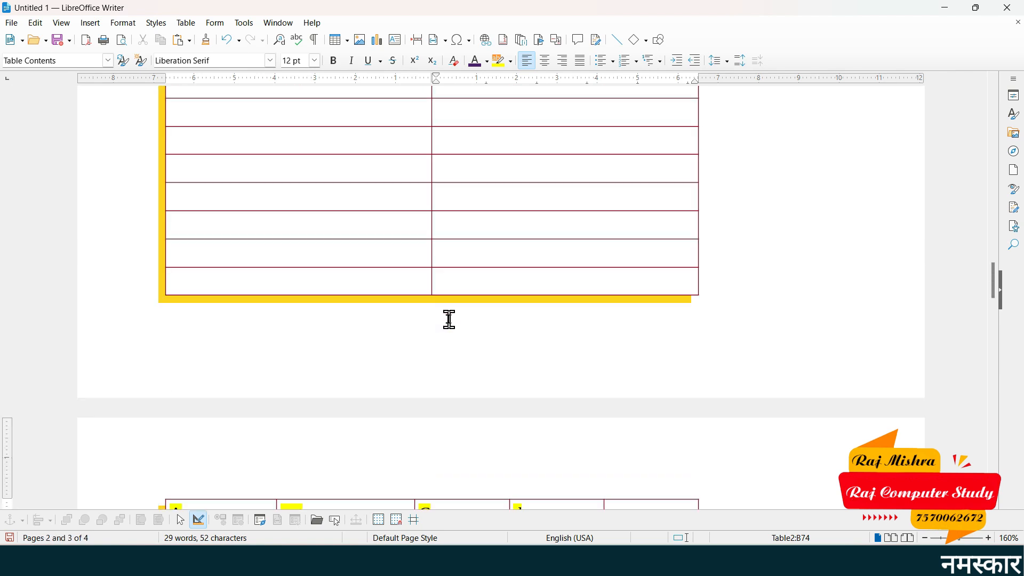
{"action": "scroll", "coordinate": [450, 320], "scroll_direction": "down", "scroll_amount": 5}
{"action": "scroll", "coordinate": [449, 320], "scroll_direction": "up", "scroll_amount": 1}
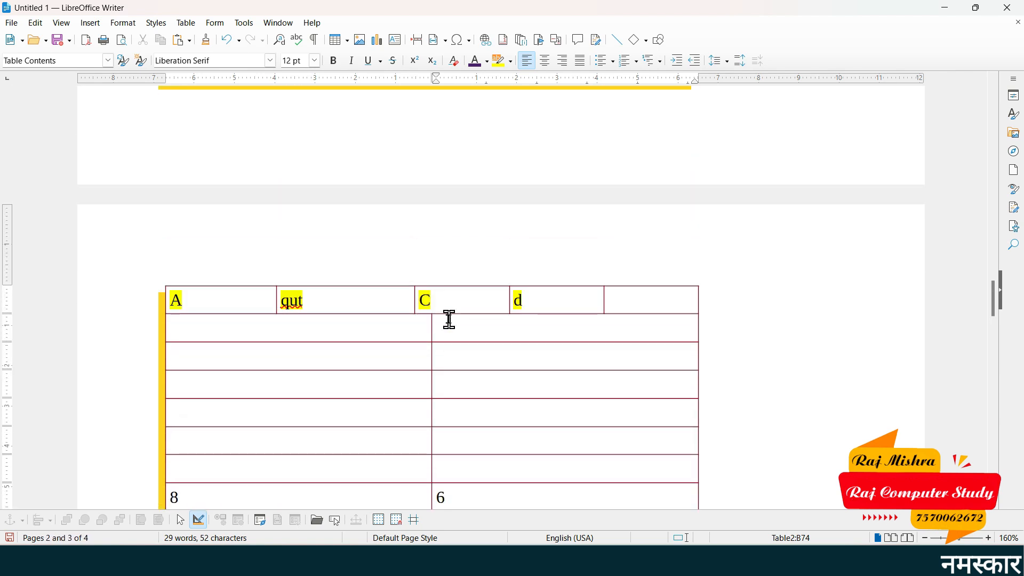
{"action": "left_click", "coordinate": [186, 26]}
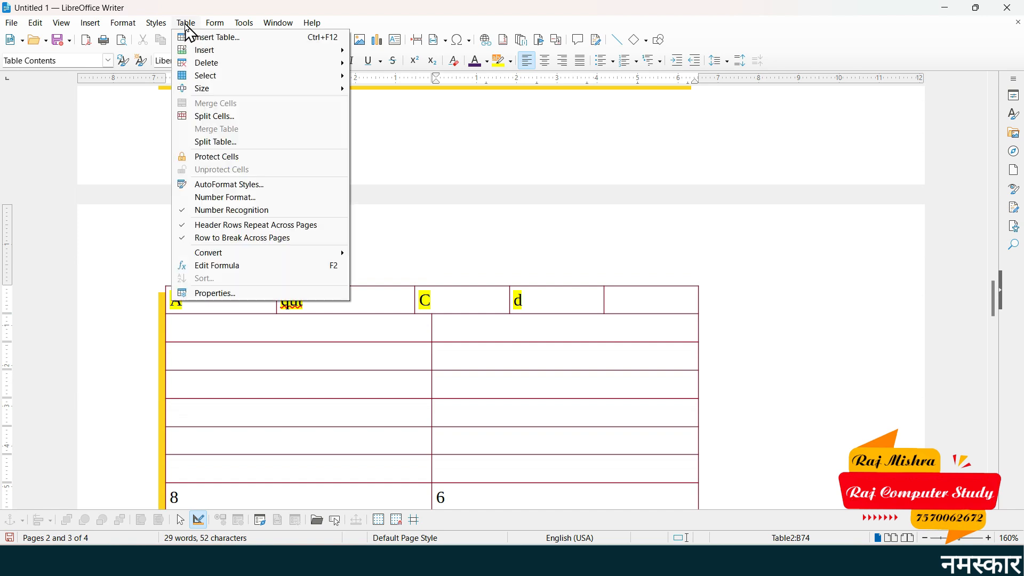